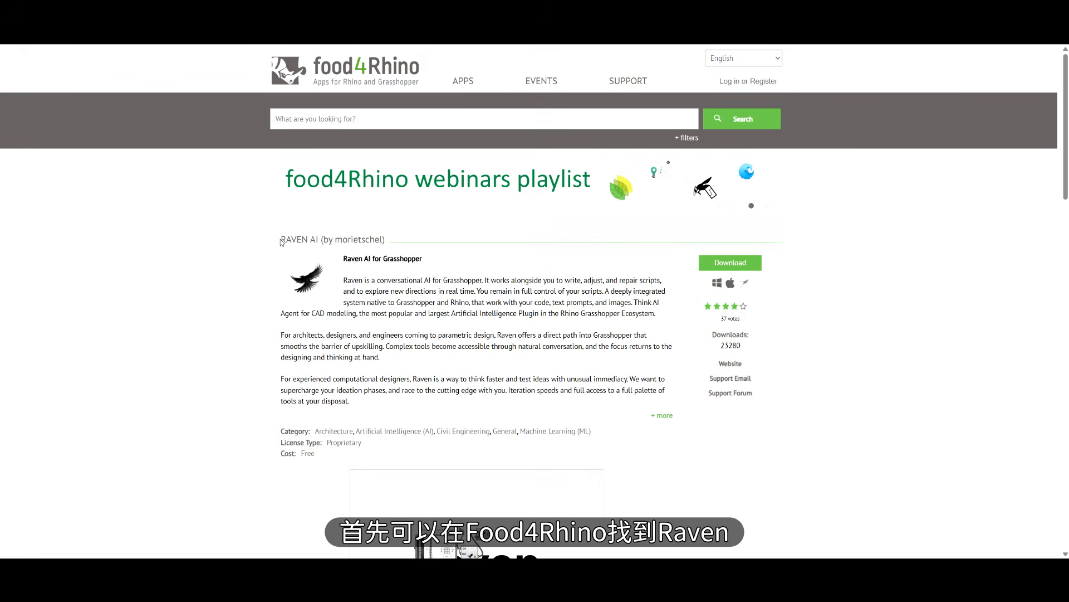
# Review the Raven AI plugin page on food4Rhino, covering its description, gallery images and downloads section
pyautogui.moveTo(282, 241); pyautogui.dragTo(398, 246)
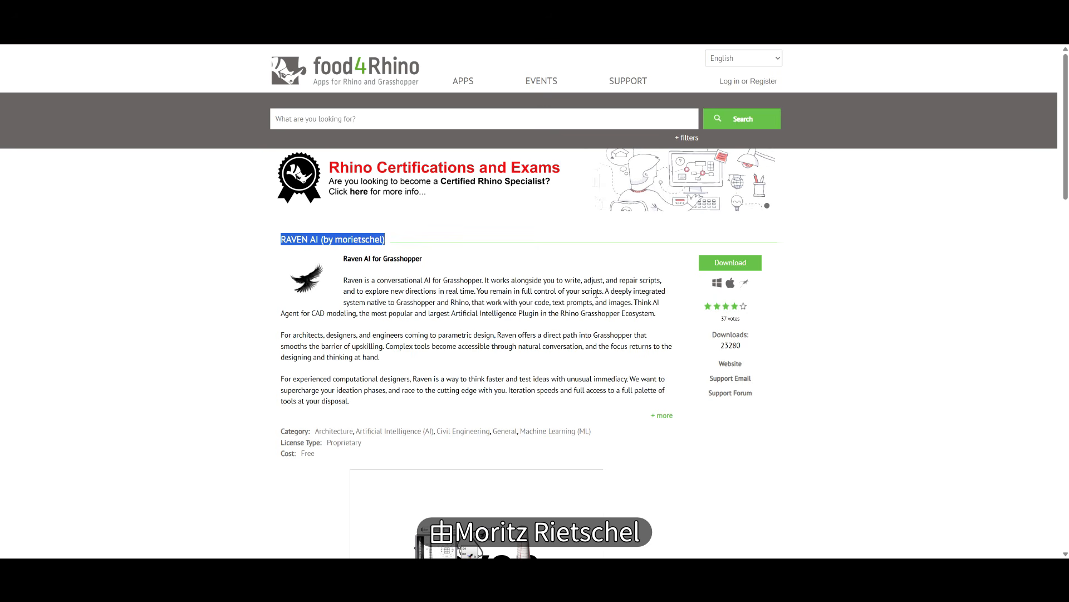
pyautogui.click(590, 326)
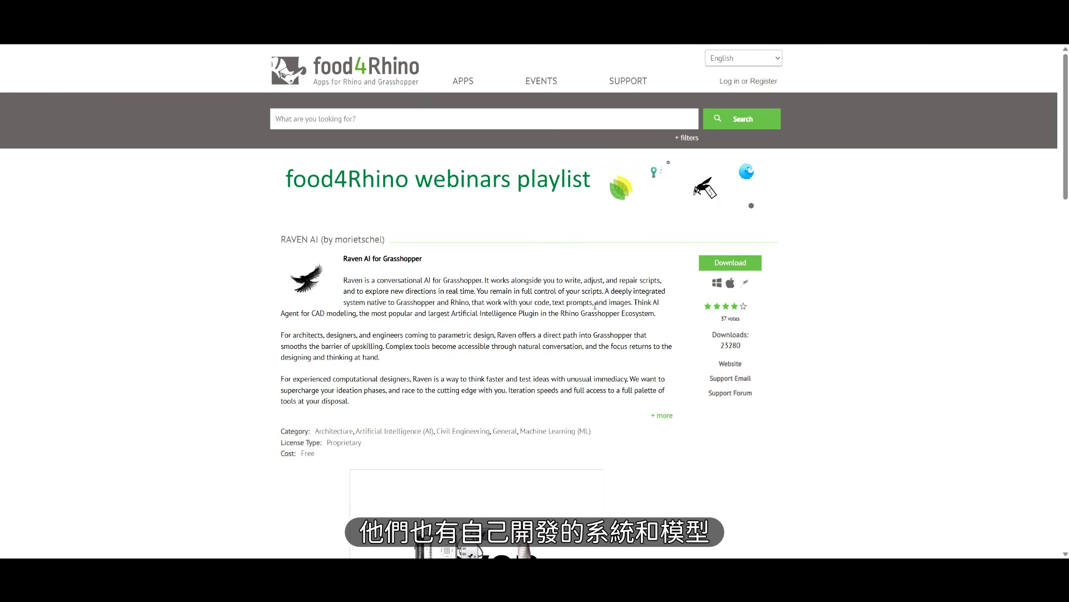
pyautogui.scroll(-5, 596, 300)
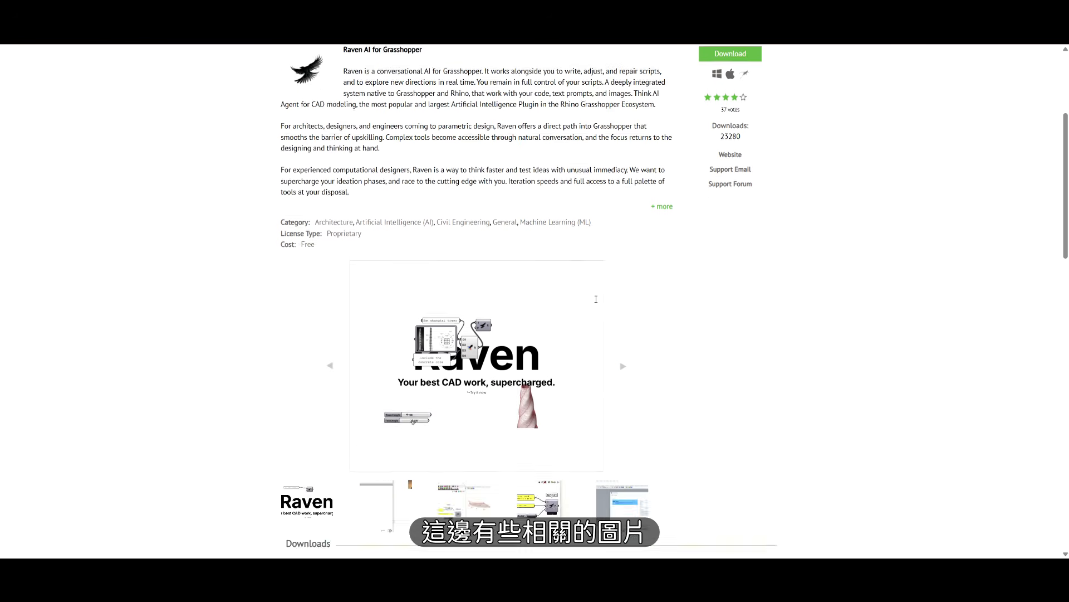
pyautogui.click(623, 314)
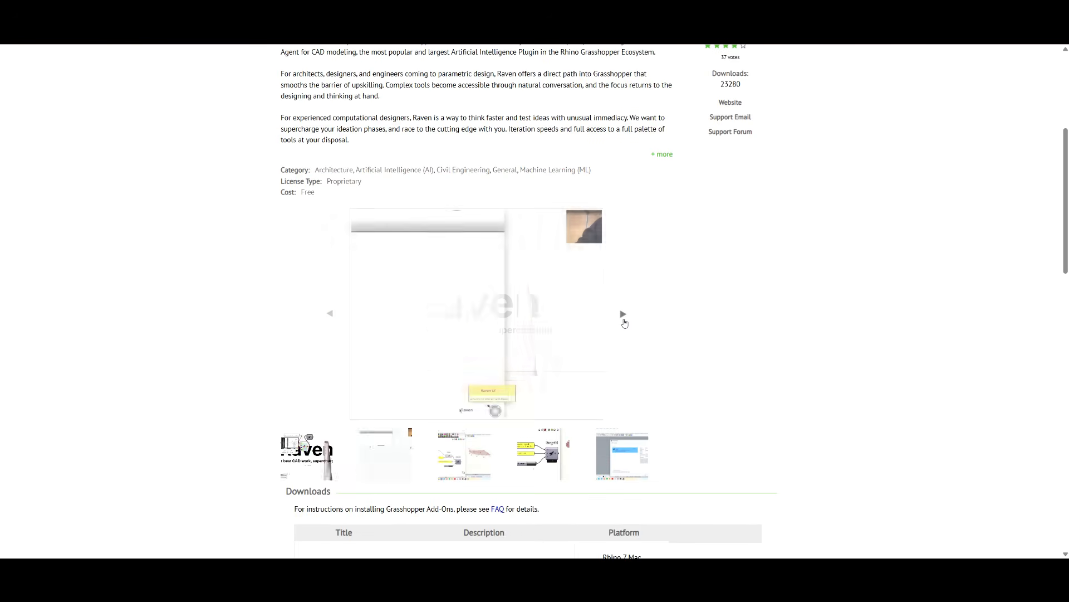
pyautogui.click(624, 321)
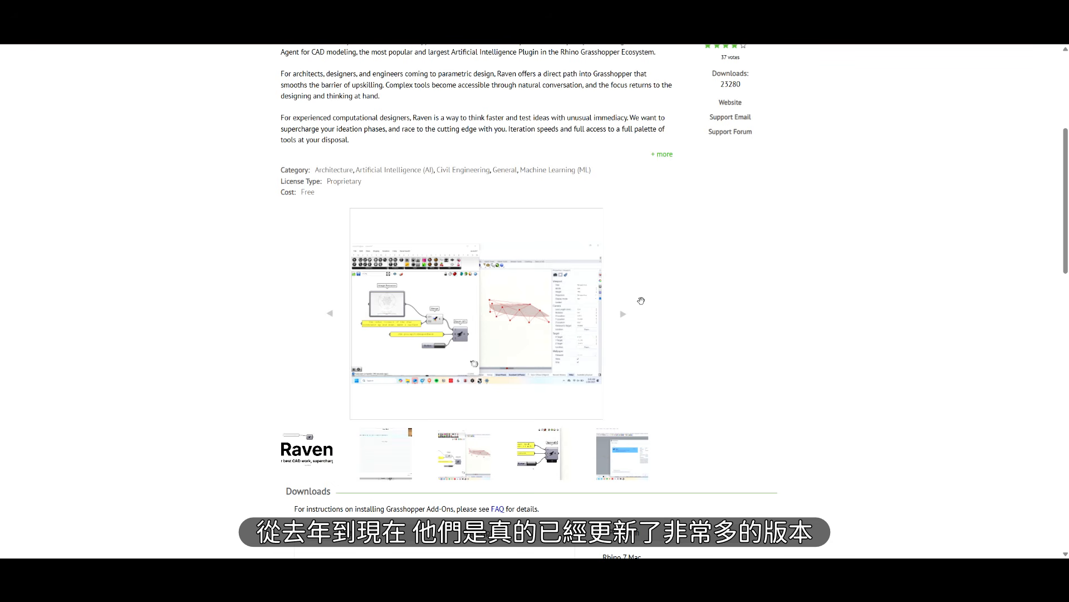
pyautogui.scroll(-3, 641, 301)
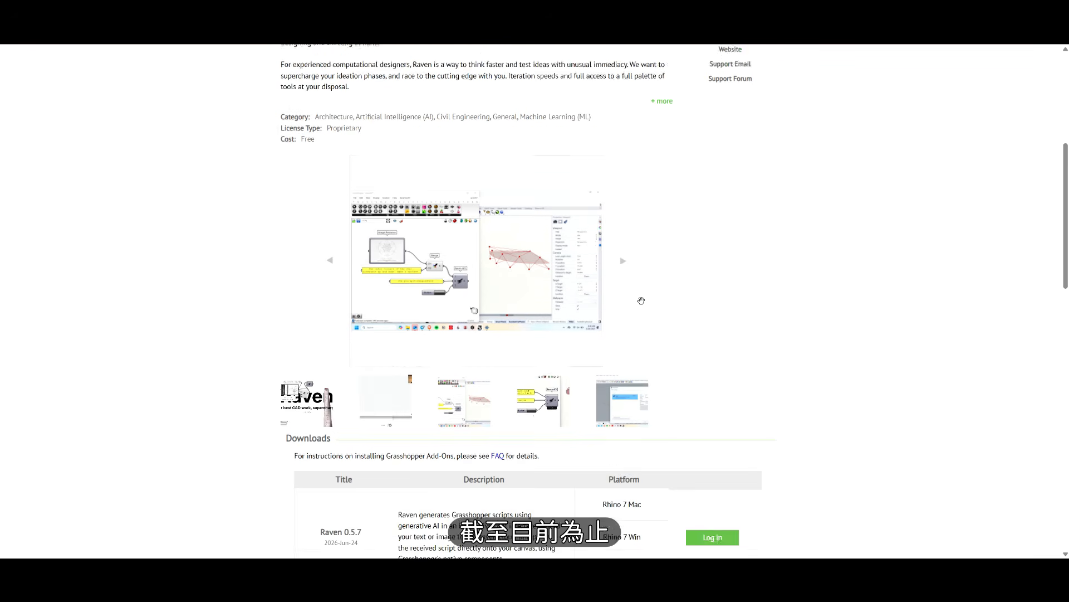
pyautogui.moveTo(319, 442); pyautogui.dragTo(372, 443)
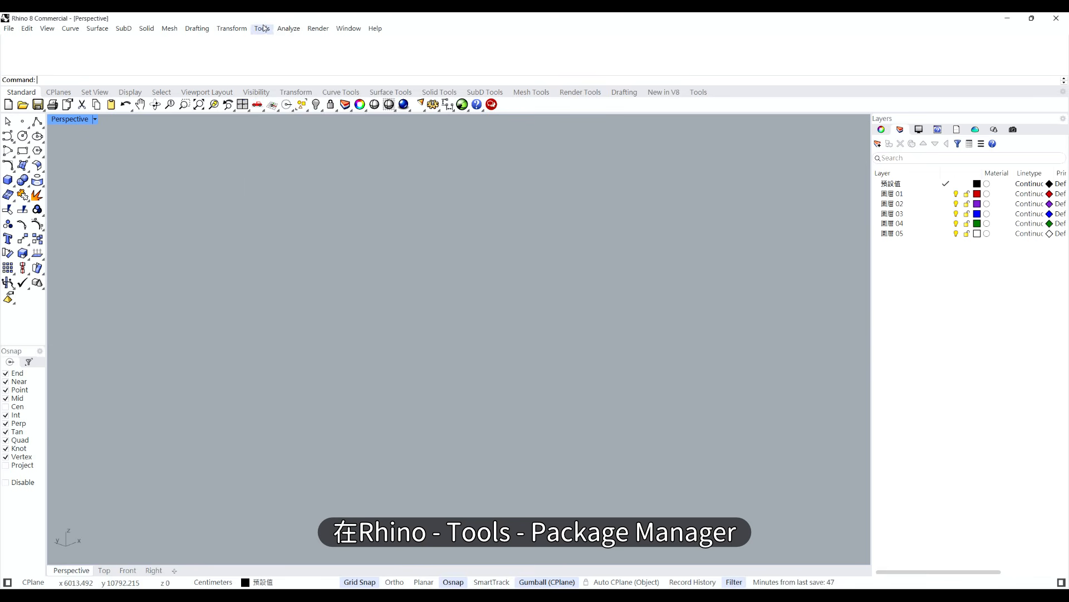
# In Rhino, find the RAVEN package with the Package Manager and install version 0.5.7
pyautogui.click(262, 28)
pyautogui.click(286, 248)
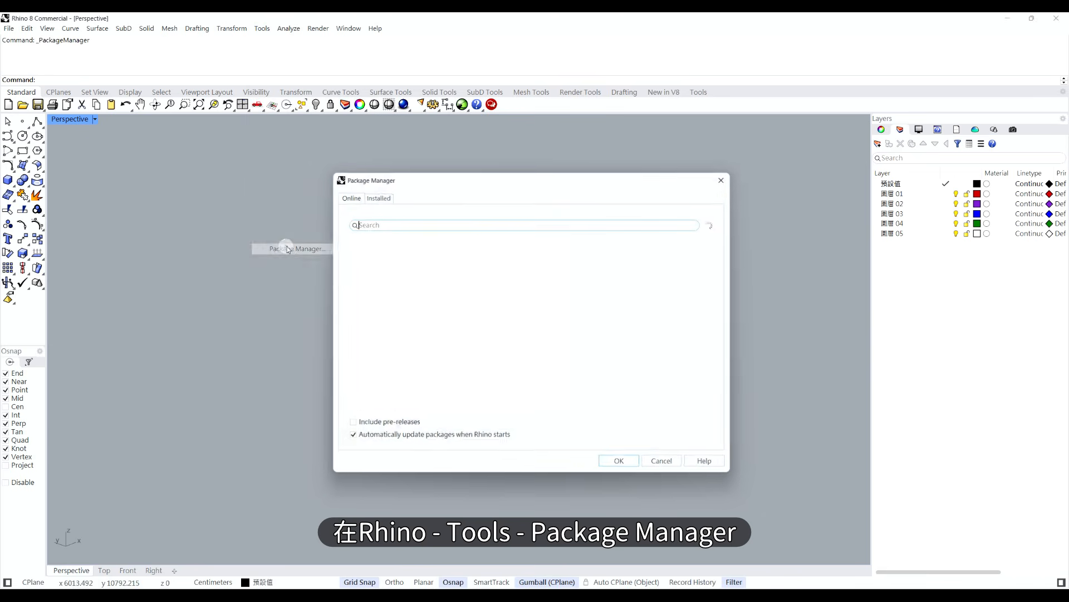
pyautogui.click(530, 223)
pyautogui.write('RAVEN')
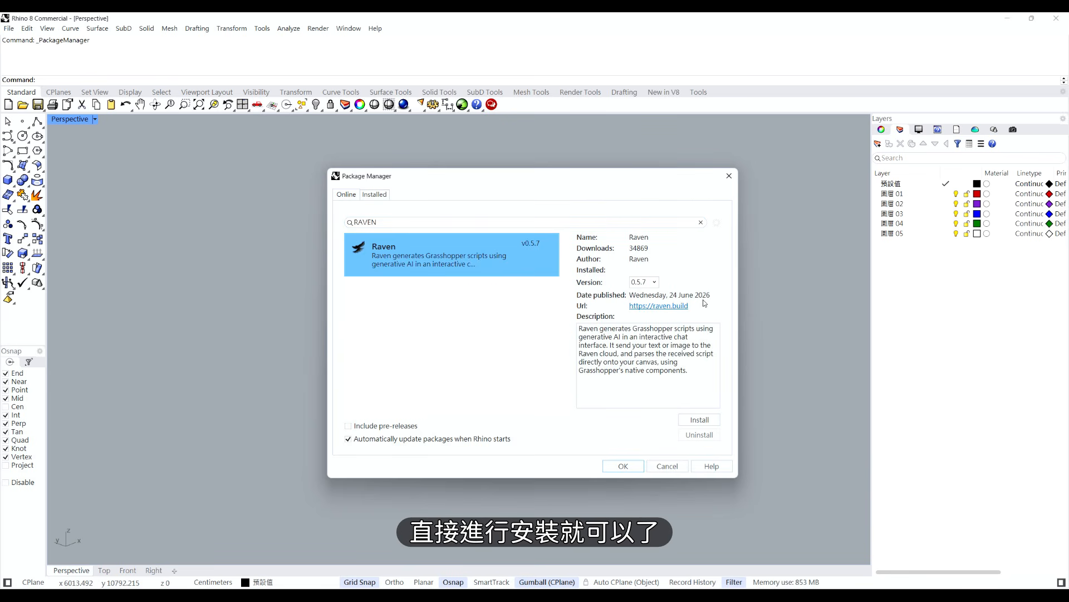
pyautogui.click(700, 420)
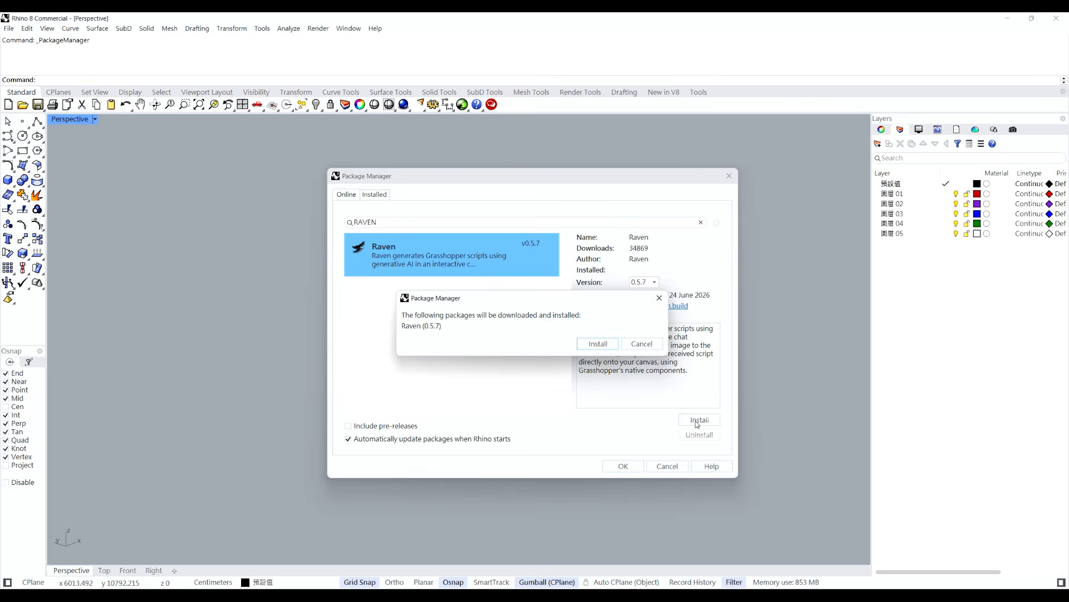
pyautogui.click(610, 347)
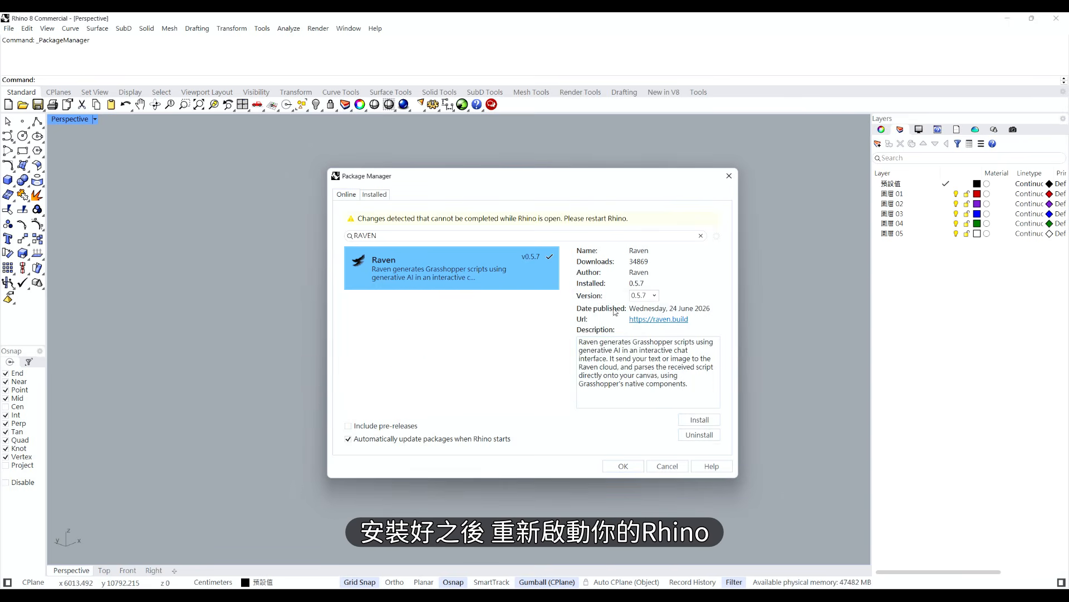
pyautogui.click(640, 467)
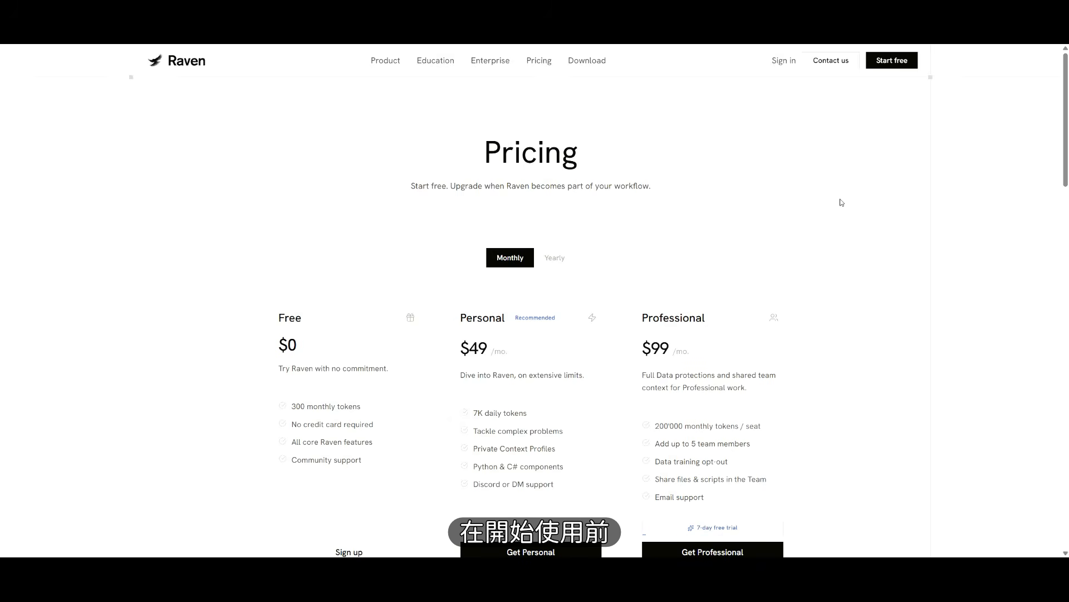
# On the Raven website, compare the monthly and yearly plan prices and examine the Professional plan's free trial
pyautogui.scroll(-5, 844, 220)
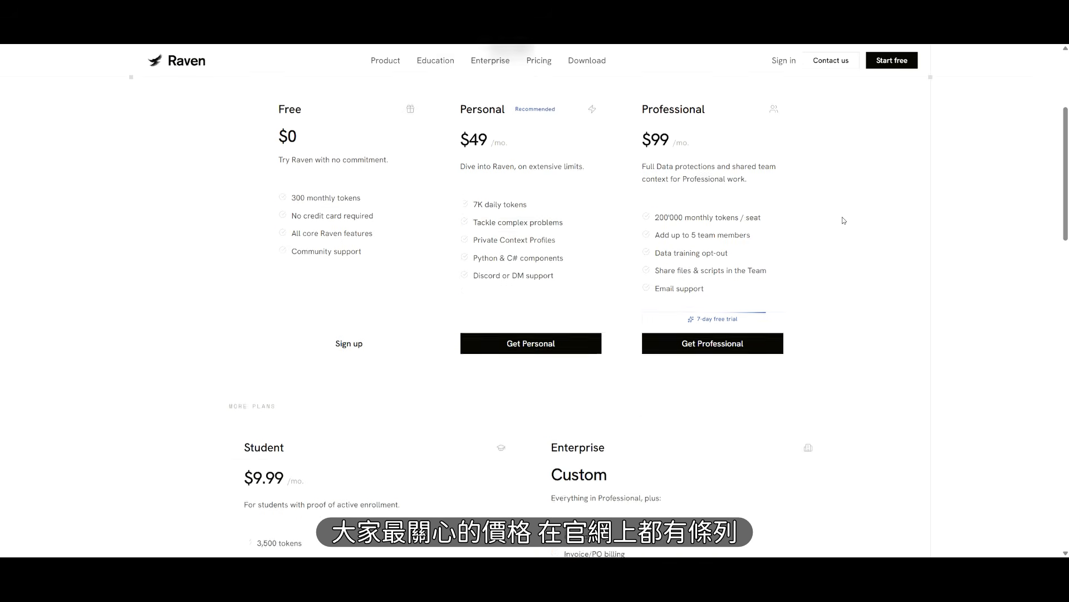
pyautogui.scroll(6, 842, 220)
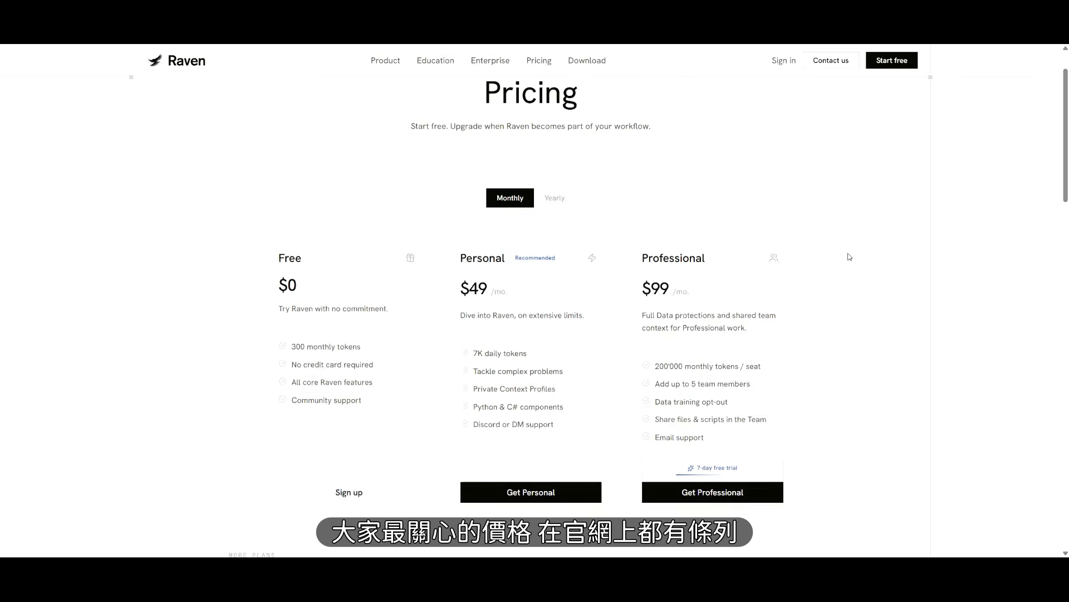
pyautogui.click(555, 257)
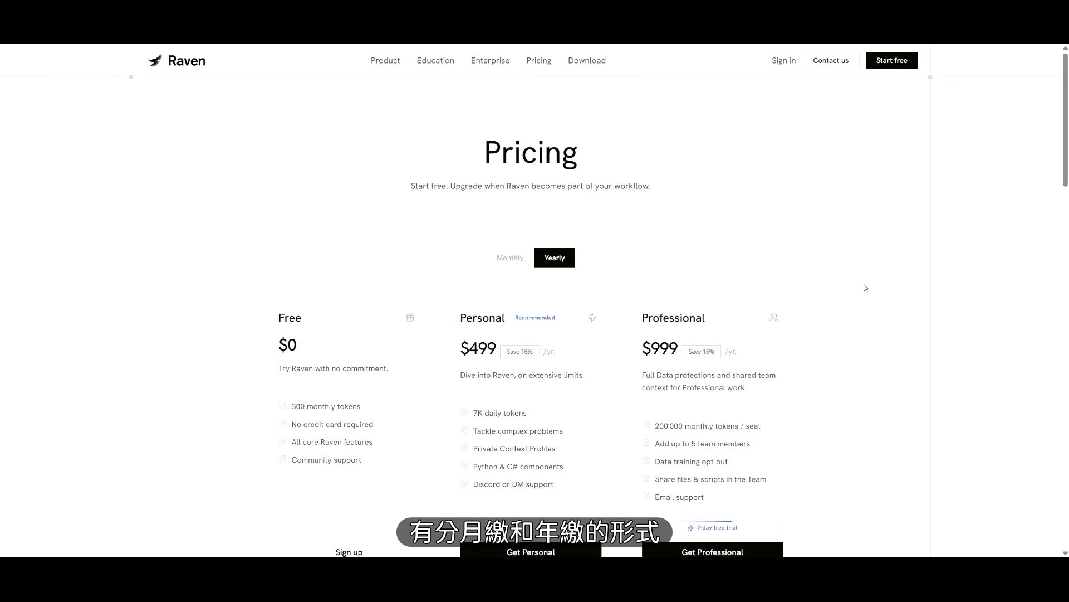
pyautogui.scroll(-2, 451, 182)
pyautogui.click(511, 153)
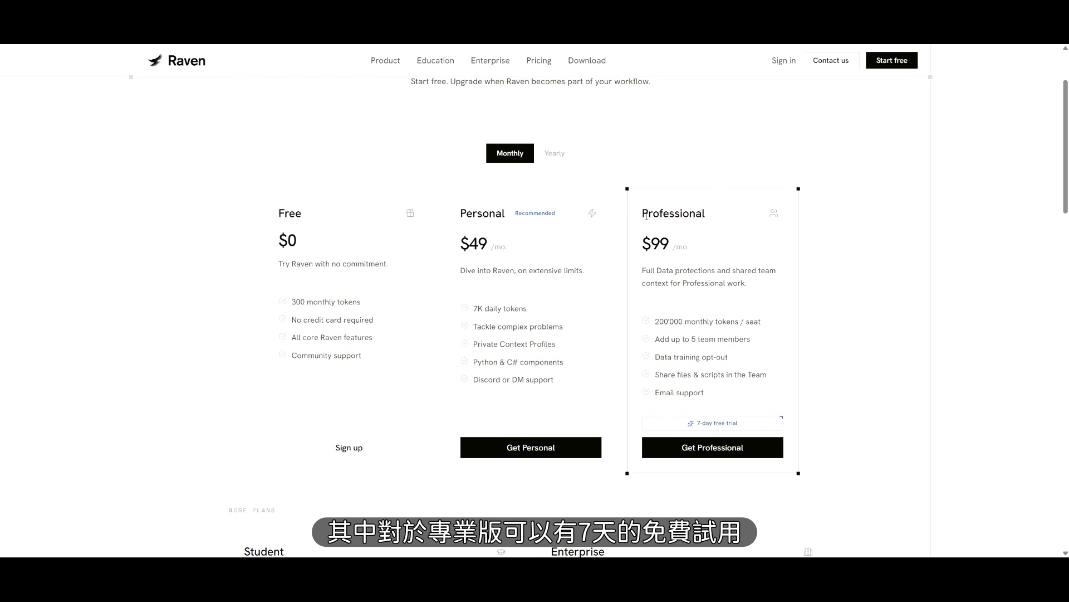
pyautogui.moveTo(700, 214); pyautogui.dragTo(705, 214)
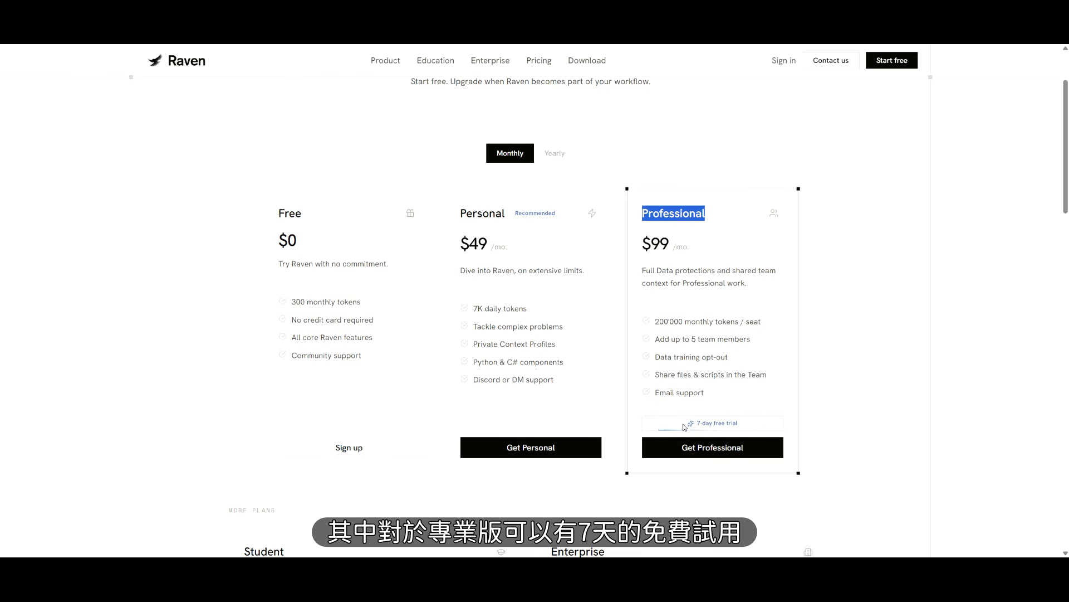
pyautogui.click(689, 427)
pyautogui.moveTo(745, 426); pyautogui.dragTo(691, 426)
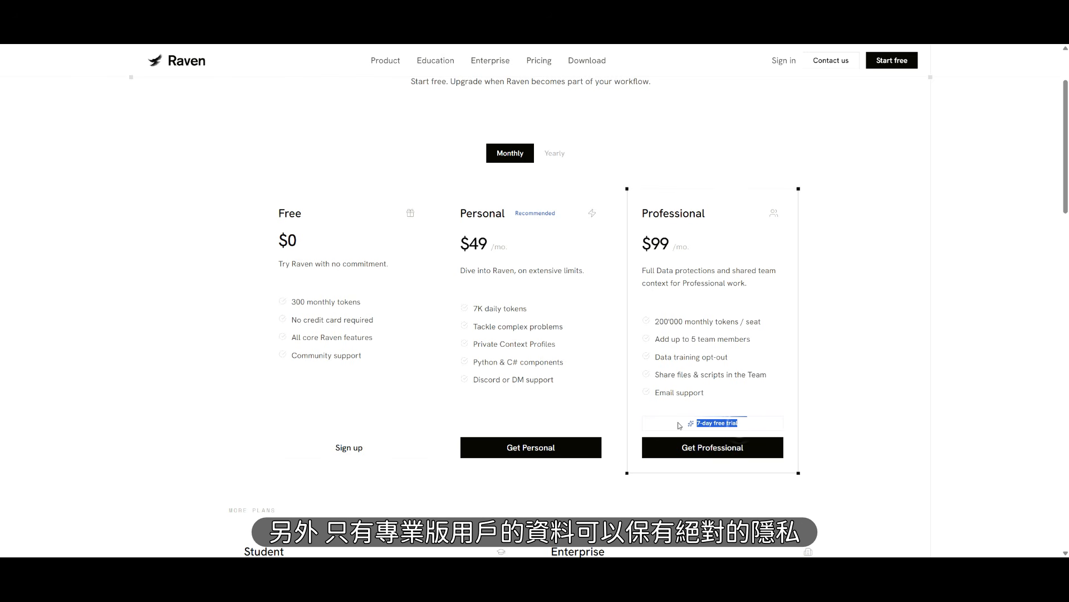
pyautogui.click(852, 370)
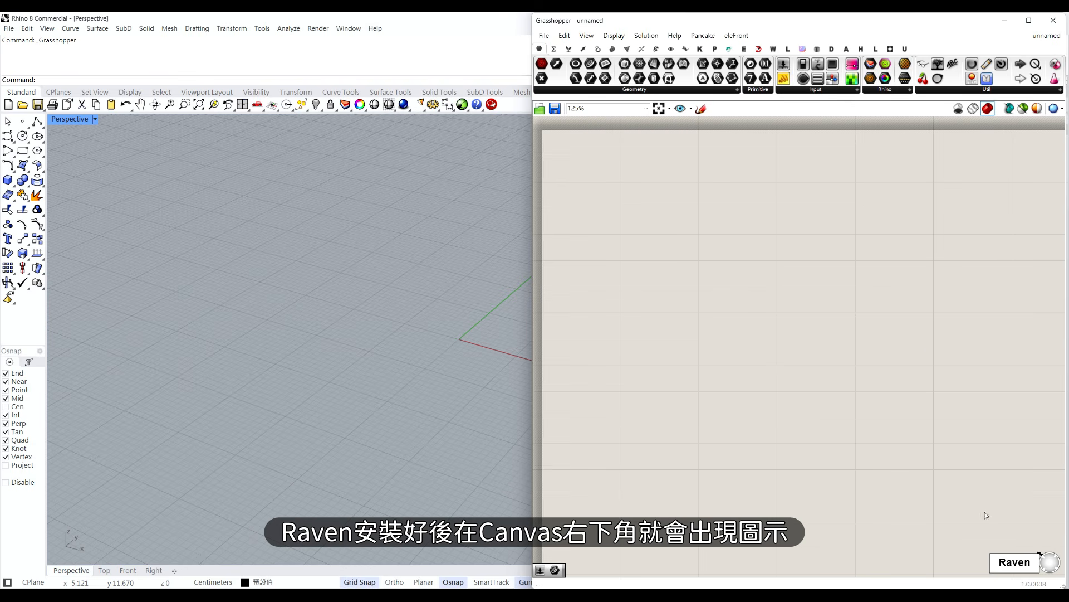
# In Grasshopper, open the Raven chat from the canvas and place its window over the Rhino viewport
pyautogui.click(1027, 566)
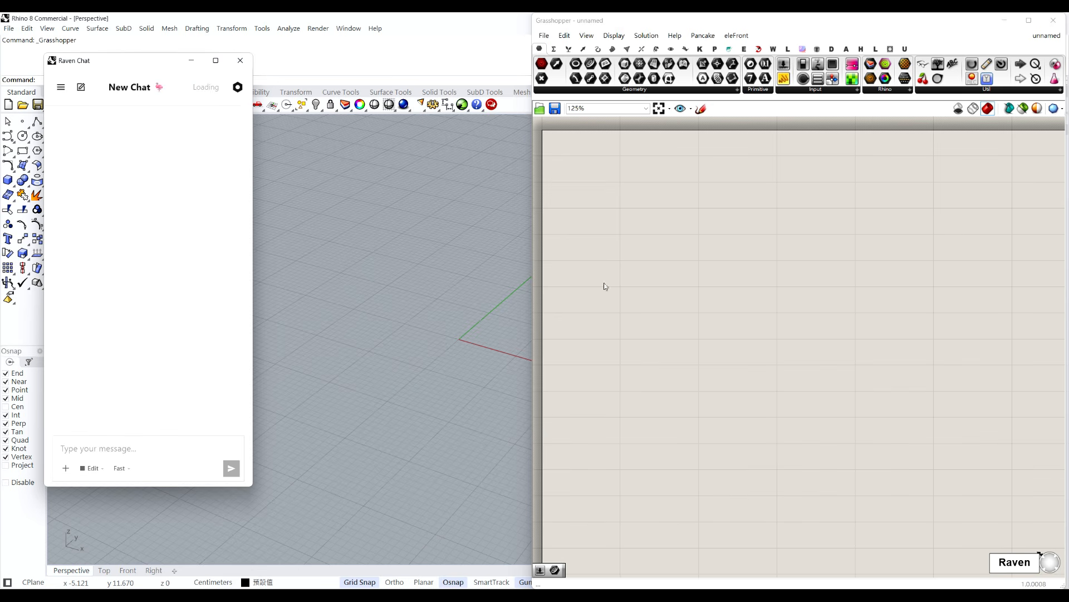
pyautogui.moveTo(156, 70); pyautogui.dragTo(228, 134)
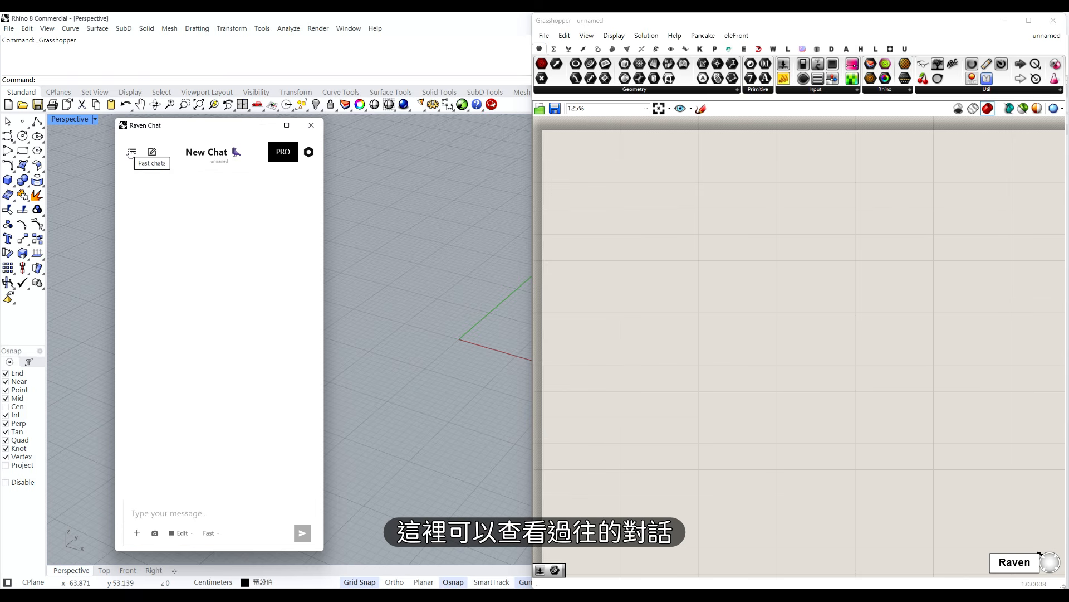
pyautogui.moveTo(167, 125); pyautogui.dragTo(109, 124)
# Open the Raven chat settings and examine the available context profiles and the custom instructions field
pyautogui.click(250, 151)
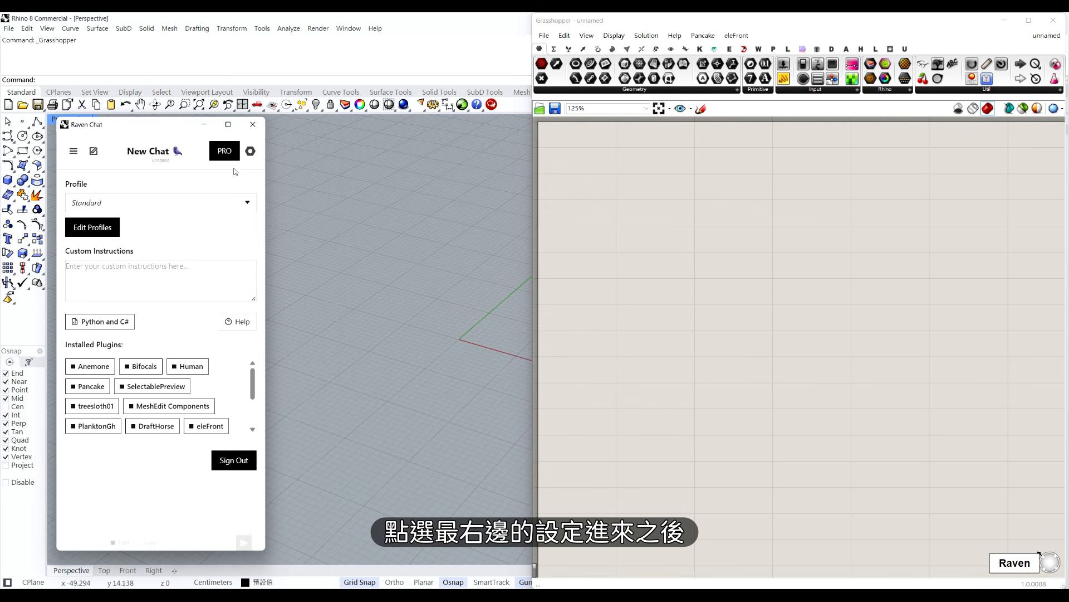
pyautogui.click(188, 199)
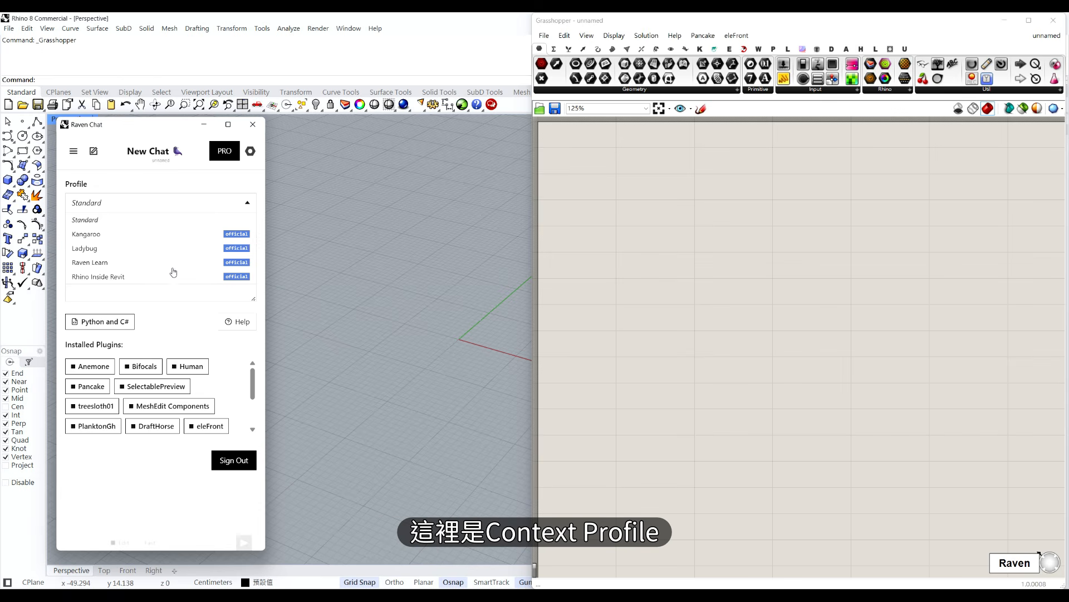
pyautogui.click(180, 208)
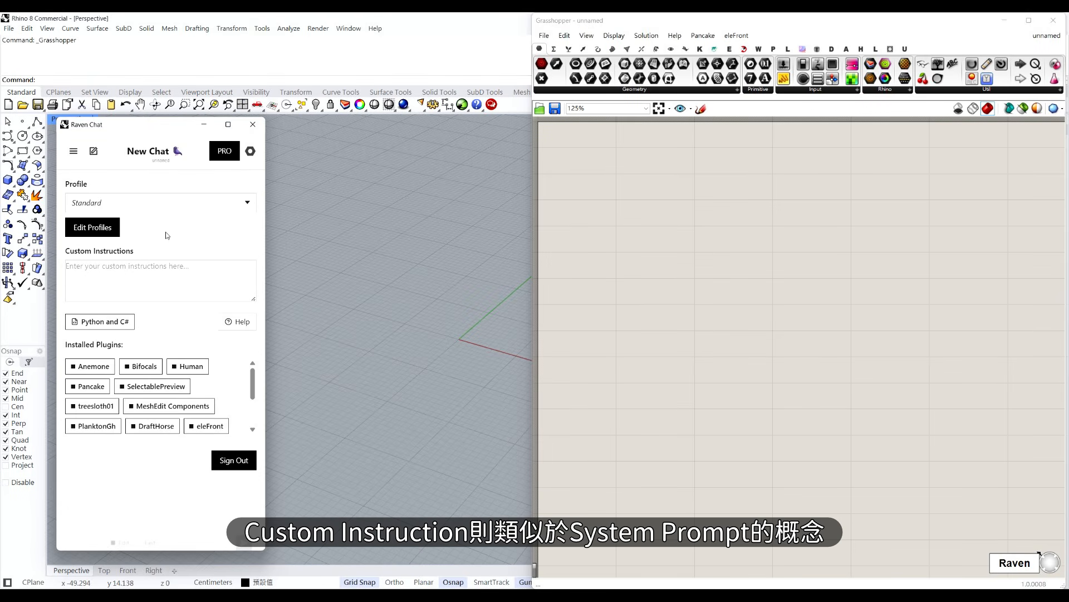
pyautogui.moveTo(145, 272)
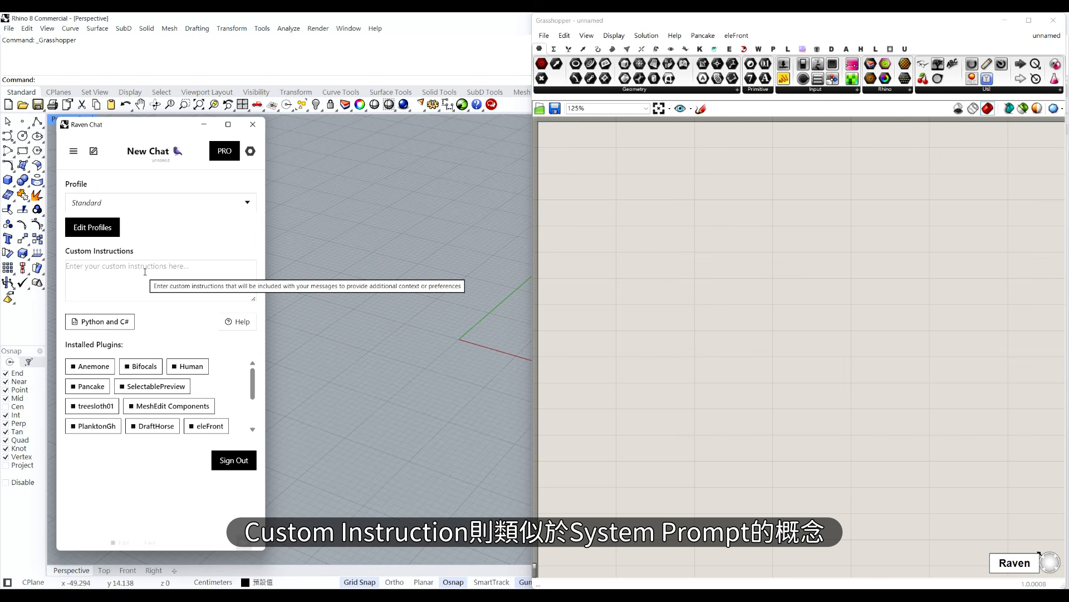
pyautogui.click(145, 272)
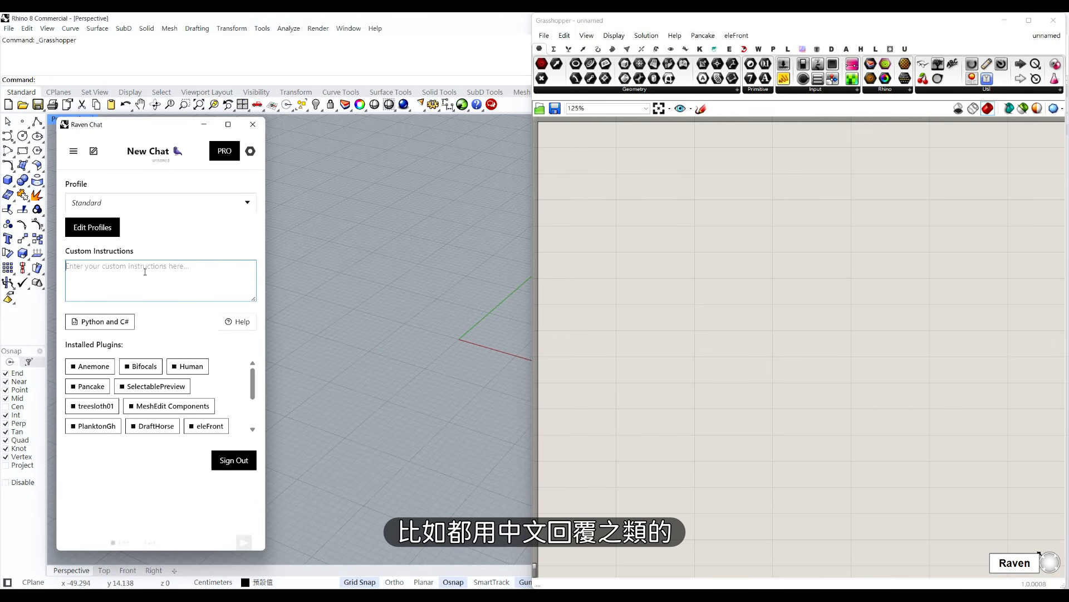
# Try turning the Python and C# script components off and on, and look through the installed plugins
pyautogui.click(104, 322)
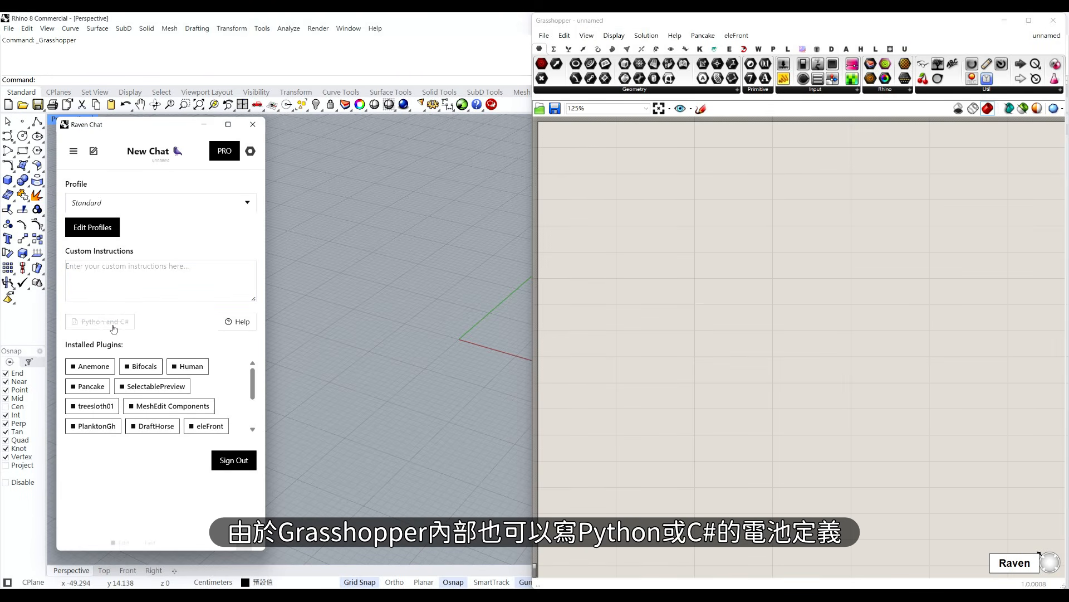
pyautogui.click(114, 327)
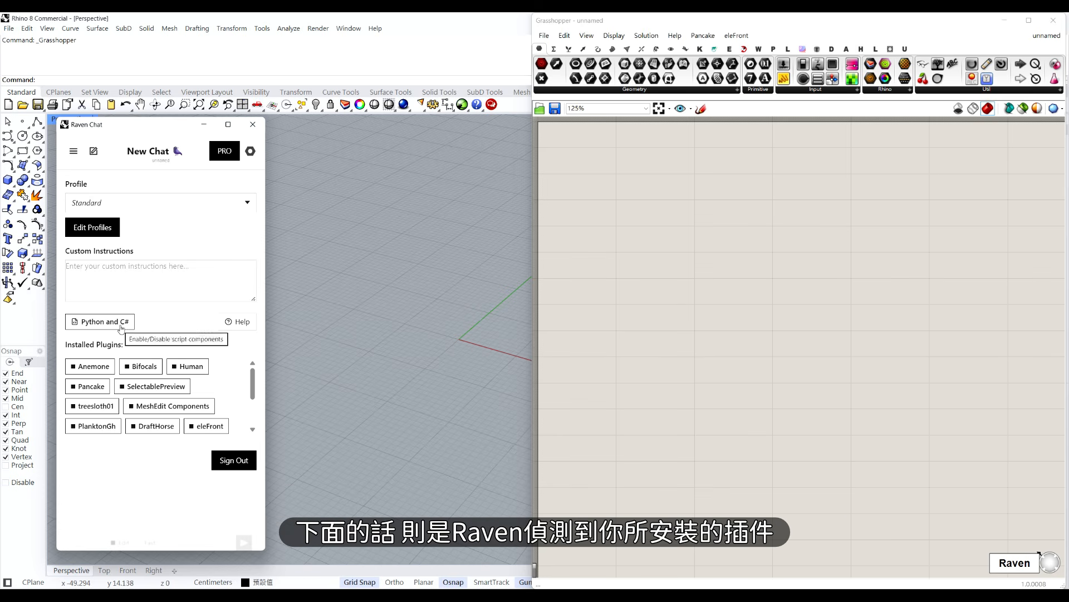
pyautogui.scroll(-2, 223, 382)
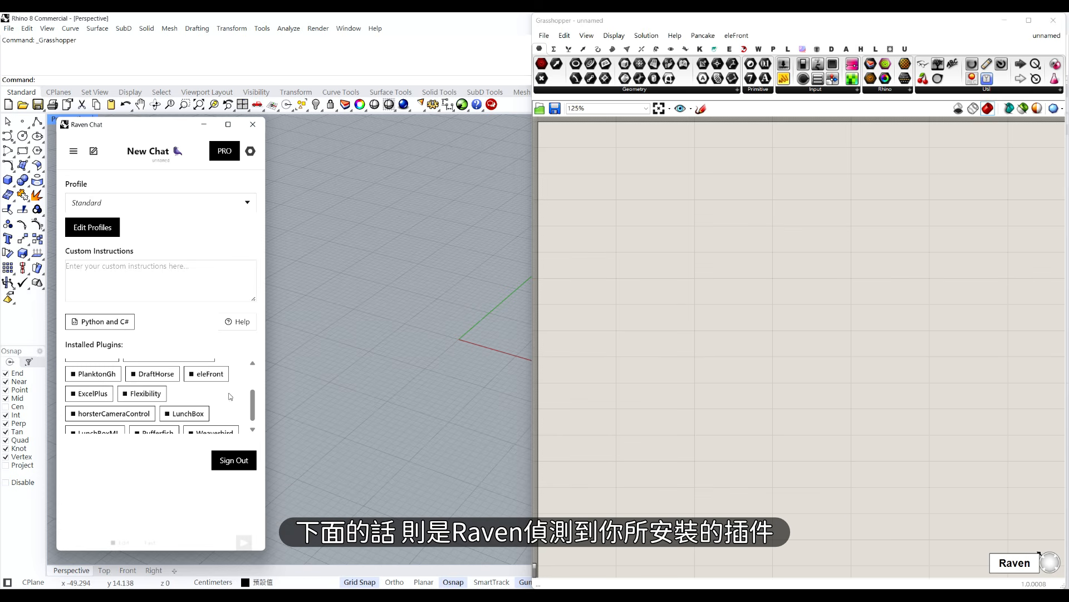
pyautogui.scroll(2, 229, 400)
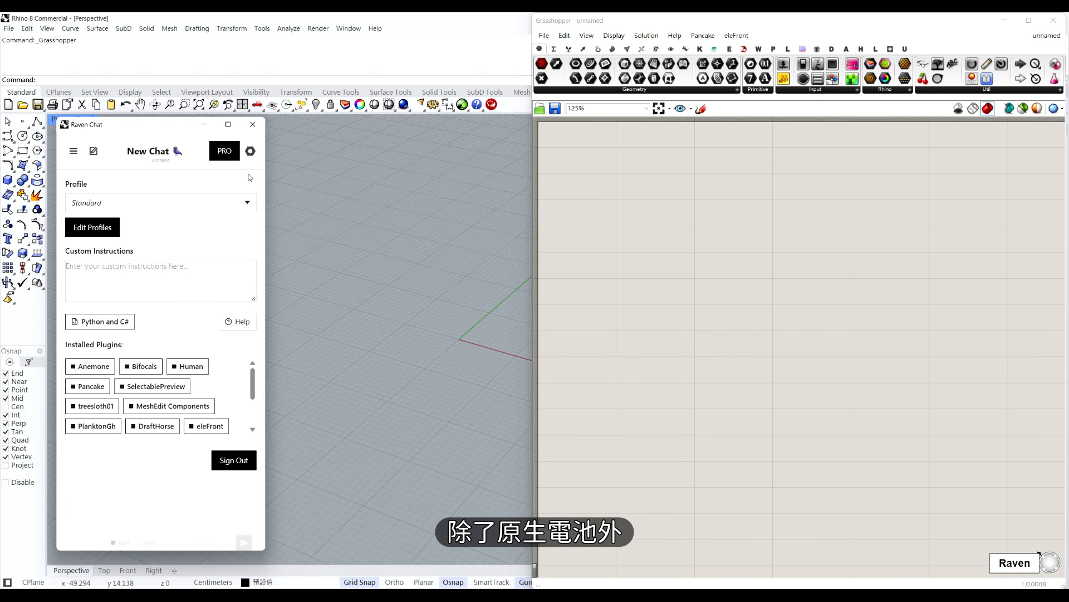
# Return from the settings to the chat and examine its mode and model options
pyautogui.click(251, 155)
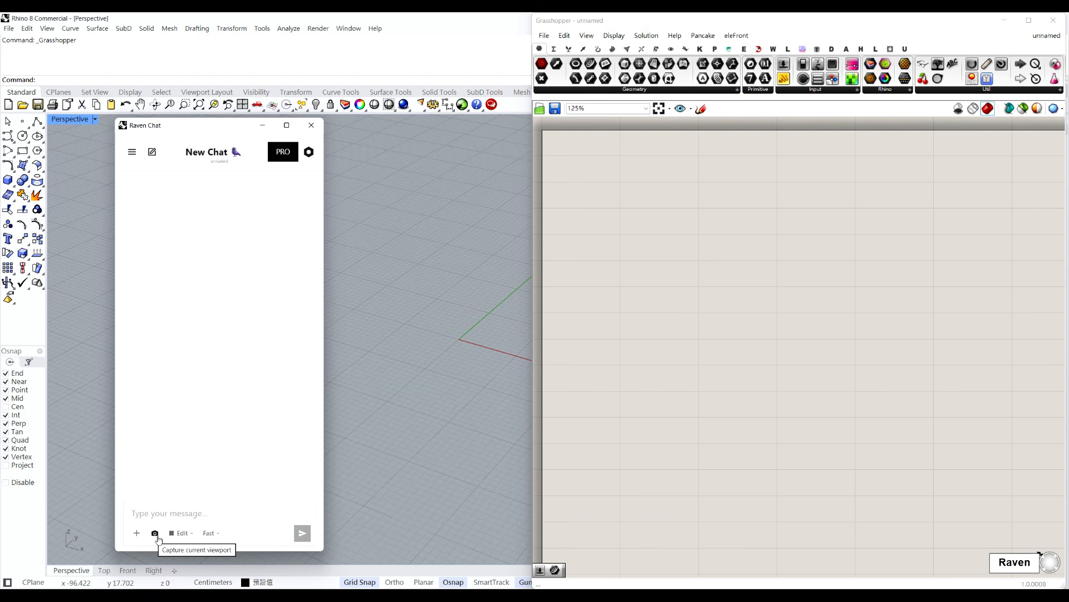
pyautogui.click(182, 533)
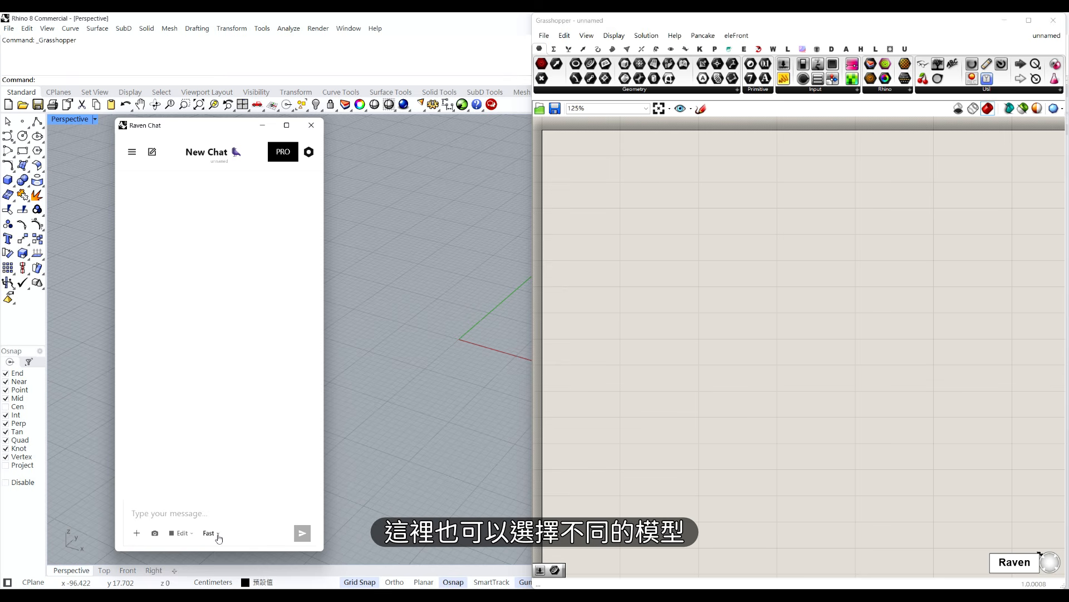
pyautogui.click(209, 533)
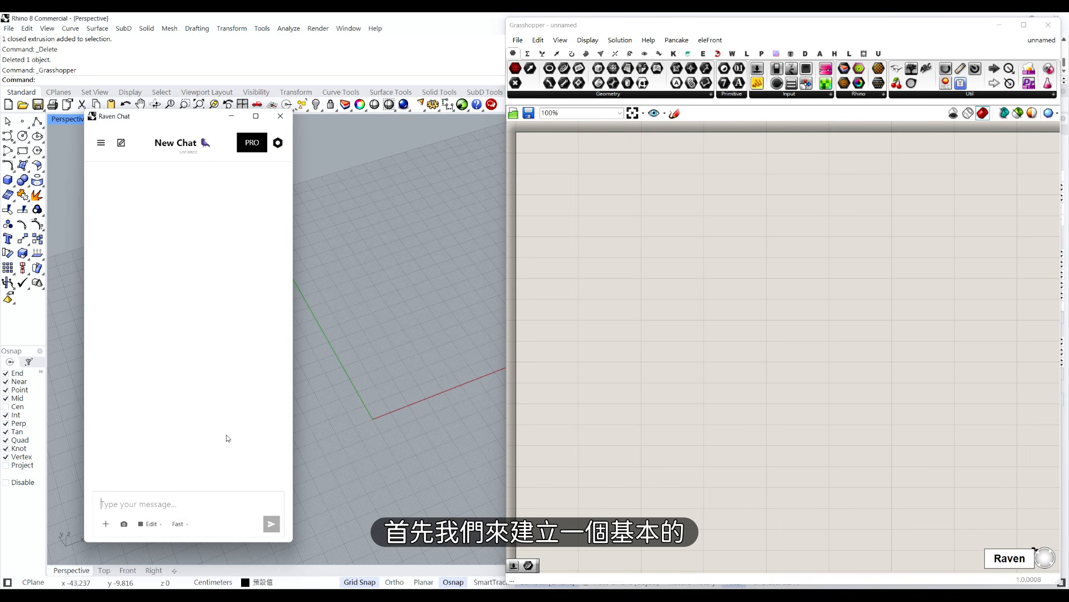
# Ask Raven in Chinese for a parametric facade on the XY plane: 10x10 grid, panels rotated by distance from centre, sliders for size, spacing, maximum rotation
pyautogui.write('在XY平面上建立一個參數化立面板塊系統, 10x10的格柵, 每個板塊根據它與中心點的距離旋轉, 加入可調整的Slider控制板塊大小、間距和最大旋轉角度')
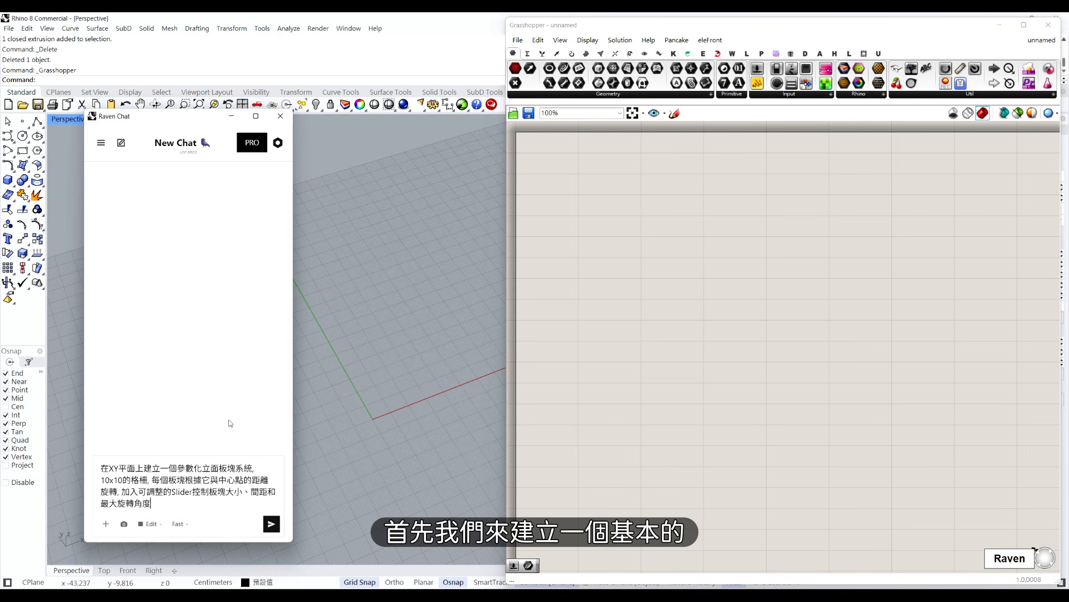
pyautogui.click(272, 524)
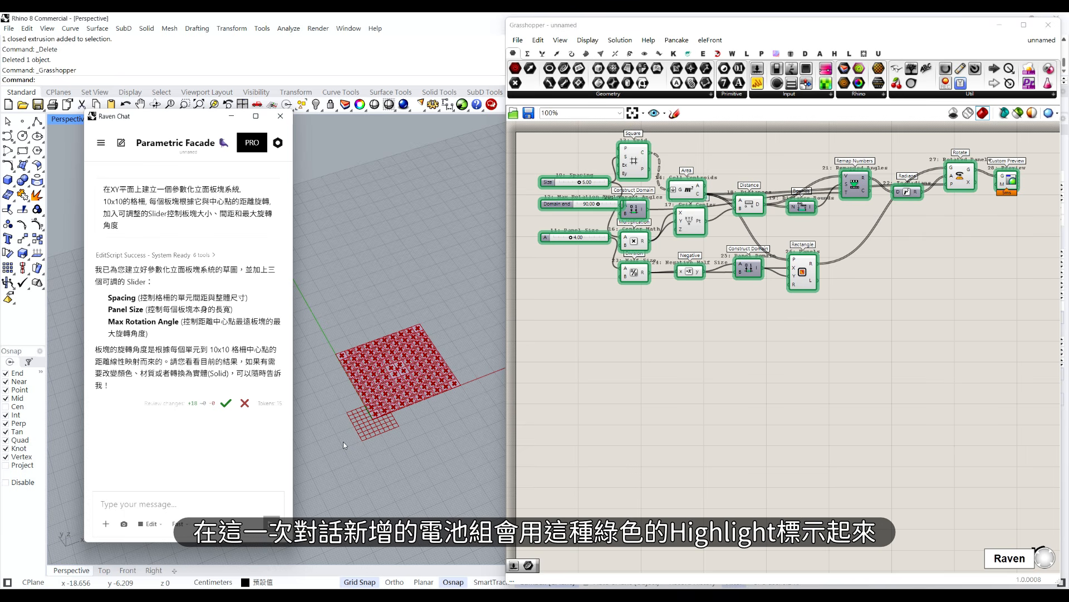
# Reposition the Spacing, Panel Size and Max Rotation Angle sliders so they sit clear of the neighbouring components
pyautogui.moveTo(618, 162); pyautogui.dragTo(657, 198, button='right')
pyautogui.scroll(3, 658, 198)
pyautogui.moveTo(612, 242); pyautogui.dragTo(607, 218)
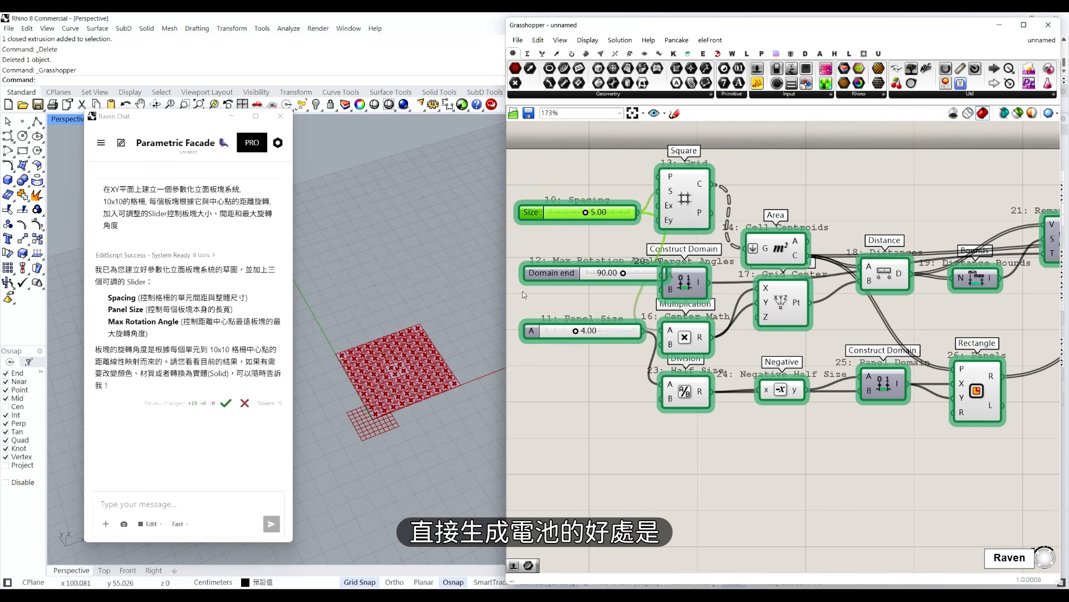
pyautogui.moveTo(615, 333); pyautogui.dragTo(605, 367)
pyautogui.moveTo(557, 273); pyautogui.dragTo(514, 290)
pyautogui.click(592, 332)
# Set Spacing to 4.52, Max Rotation Angle to 123.29 and Panel Size to 3.36 on the facade's sliders
pyautogui.scroll(6, 413, 370)
pyautogui.moveTo(412, 369); pyautogui.dragTo(415, 356, button='right')
pyautogui.moveTo(602, 251); pyautogui.dragTo(629, 281, button='right')
pyautogui.moveTo(612, 243)
pyautogui.mouseDown()
pyautogui.moveTo(625, 244)
pyautogui.moveTo(609, 244)
pyautogui.mouseUp()
pyautogui.moveTo(609, 322); pyautogui.dragTo(622, 322)
pyautogui.moveTo(591, 397); pyautogui.dragTo(583, 398)
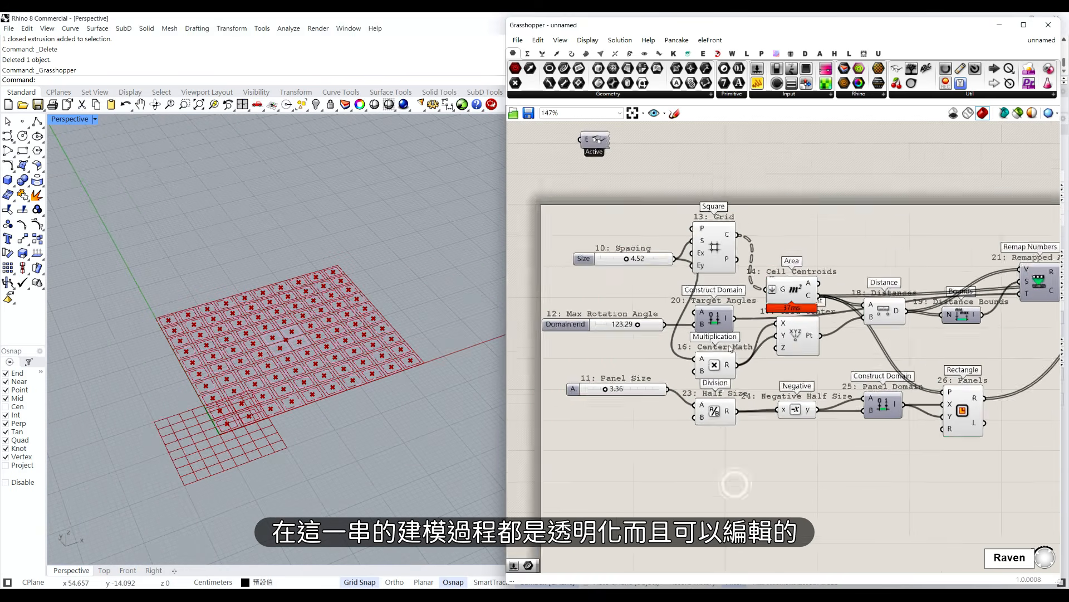
# Turn off the preview of the intermediate facade components and set Spacing to 4.25, Max Rotation Angle to 84.41 and Panel Size to 5.03
pyautogui.scroll(-1, 731, 348)
pyautogui.moveTo(868, 437); pyautogui.dragTo(729, 398, button='right')
pyautogui.moveTo(1016, 413); pyautogui.dragTo(577, 195)
pyautogui.middleClick(616, 265)
pyautogui.click(666, 214)
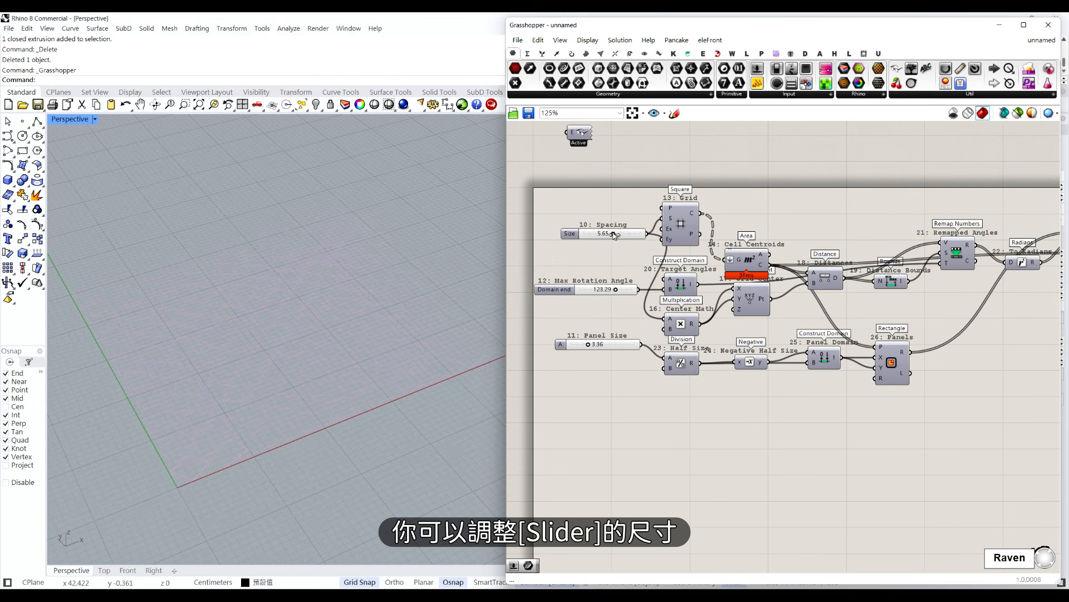
pyautogui.moveTo(593, 348); pyautogui.dragTo(605, 345)
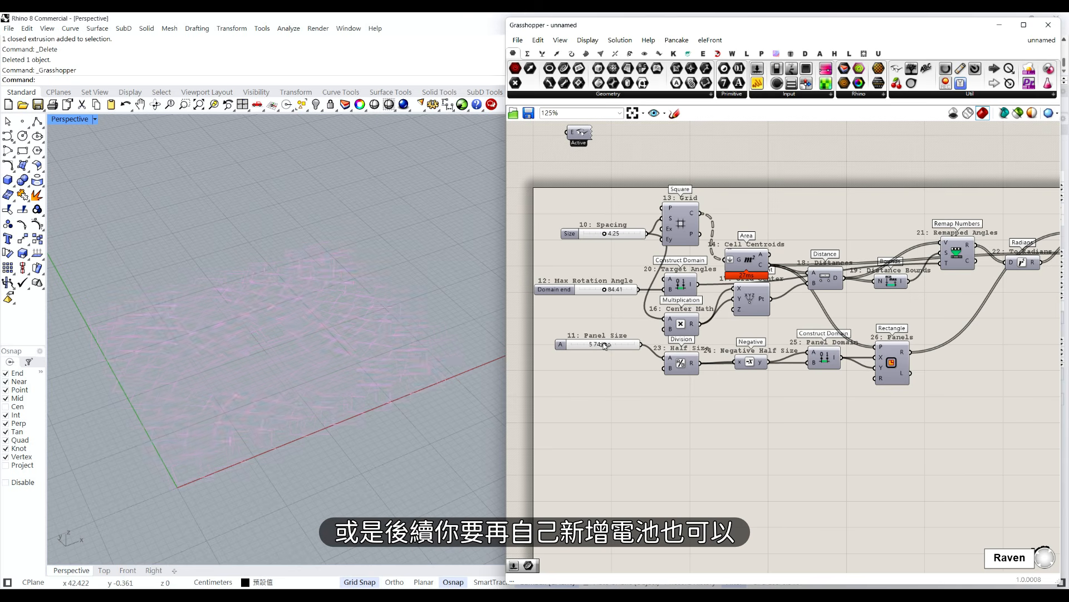
# Add a Boundary Surfaces component, connect the rotated panels to it, and make a slight adjustment to the Max Rotation Angle slider
pyautogui.moveTo(1005, 388); pyautogui.dragTo(900, 387, button='right')
pyautogui.doubleClick(900, 386)
pyautogui.write('b')
pyautogui.click(904, 411)
pyautogui.doubleClick(903, 375)
pyautogui.write('boun')
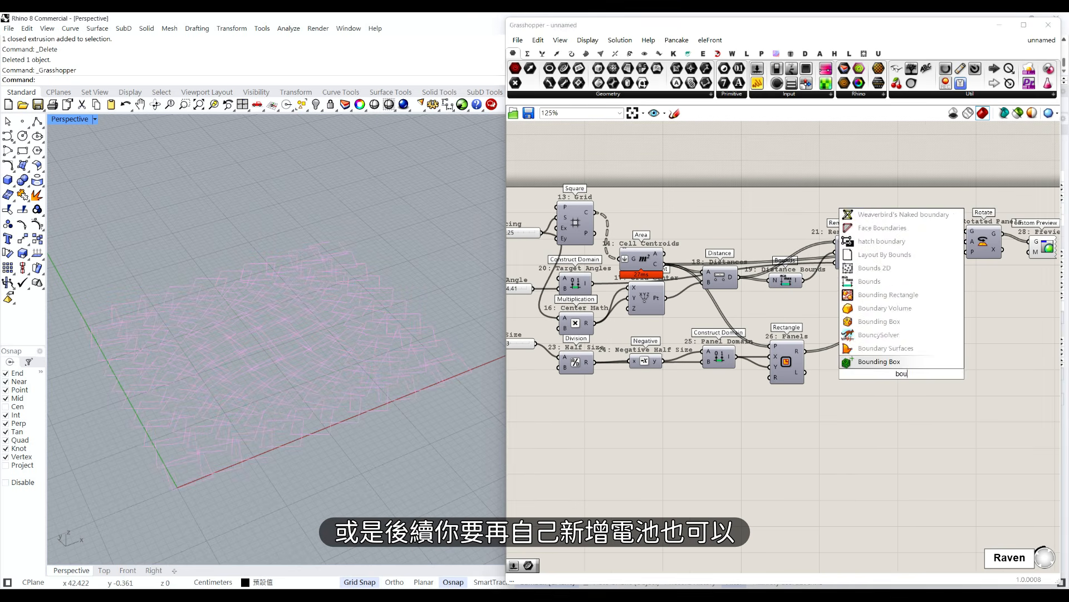
pyautogui.press('Return')
pyautogui.moveTo(902, 376); pyautogui.dragTo(1009, 293)
pyautogui.moveTo(1002, 232); pyautogui.dragTo(995, 294)
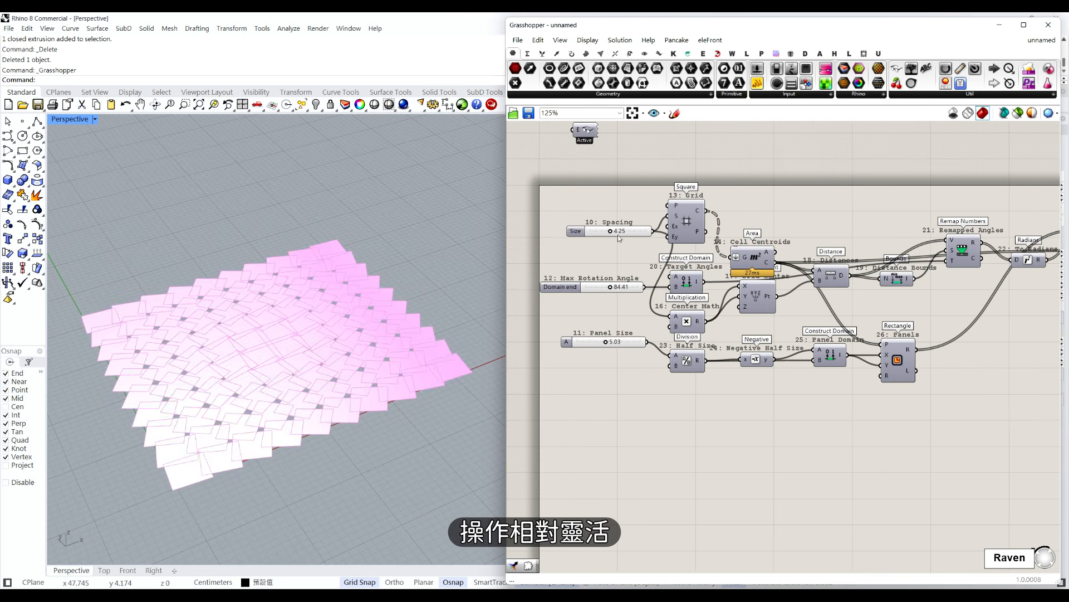
pyautogui.moveTo(617, 289); pyautogui.dragTo(619, 288)
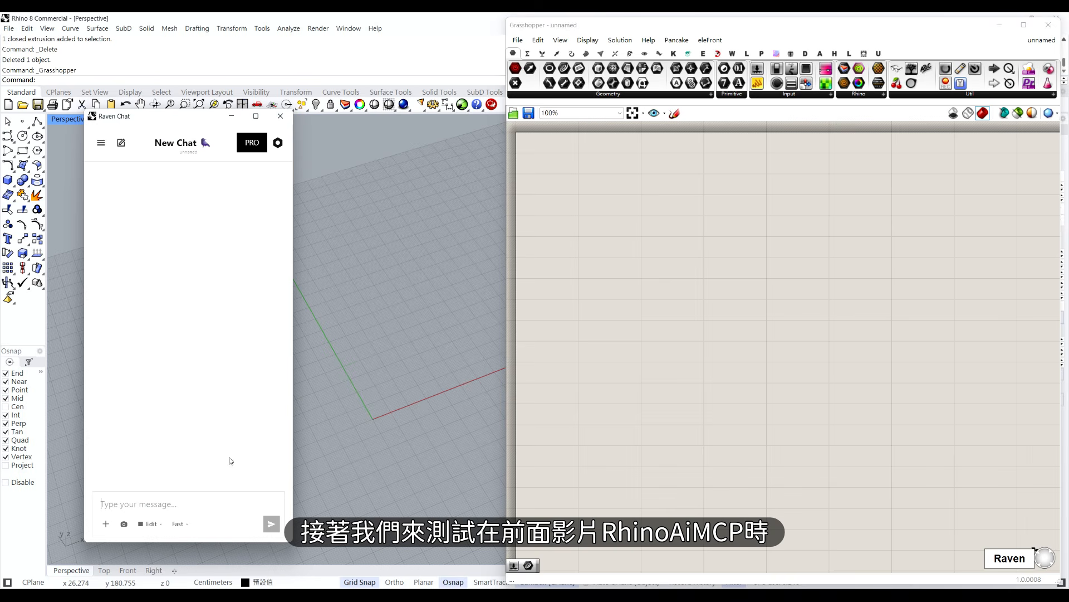
# Ask Raven in Chinese to generate a pixel-style cat within a range of 20 cubic units
pyautogui.write('在20立方單位範圍內, 生成一隻像素風格的貓')
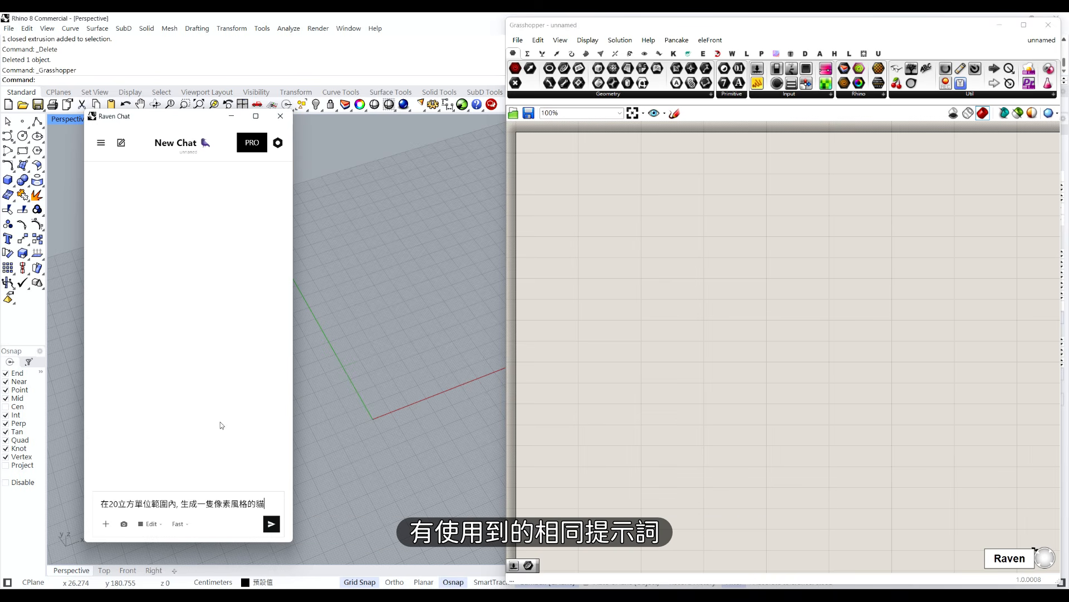
pyautogui.click(271, 524)
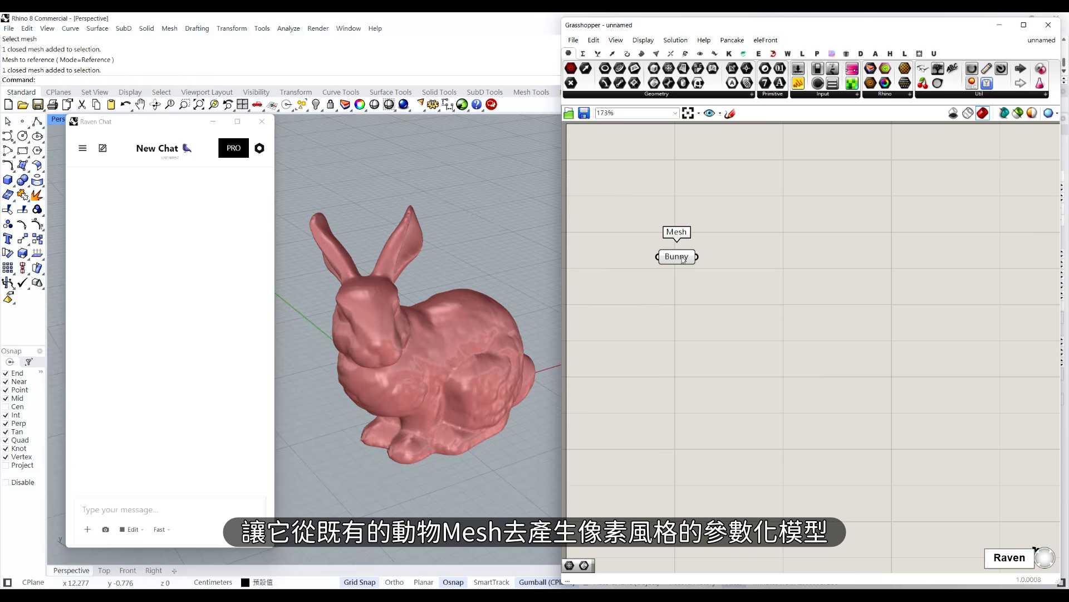
# Select the Bunny mesh parameter and ask Raven in Chinese to convert it to pixel style with an adjustable pixel size
pyautogui.click(677, 257)
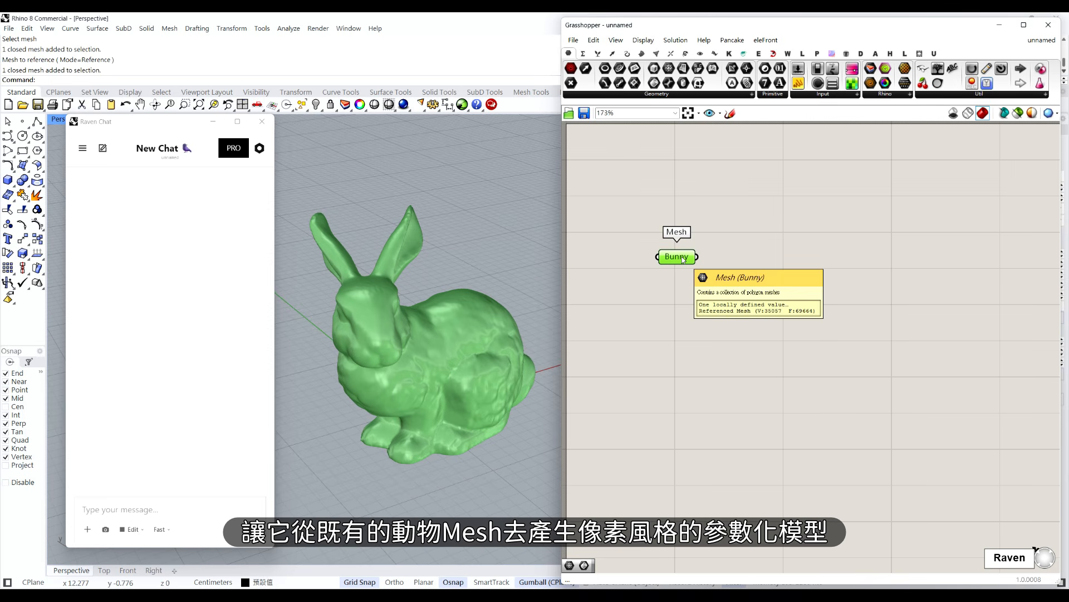
pyautogui.click(216, 515)
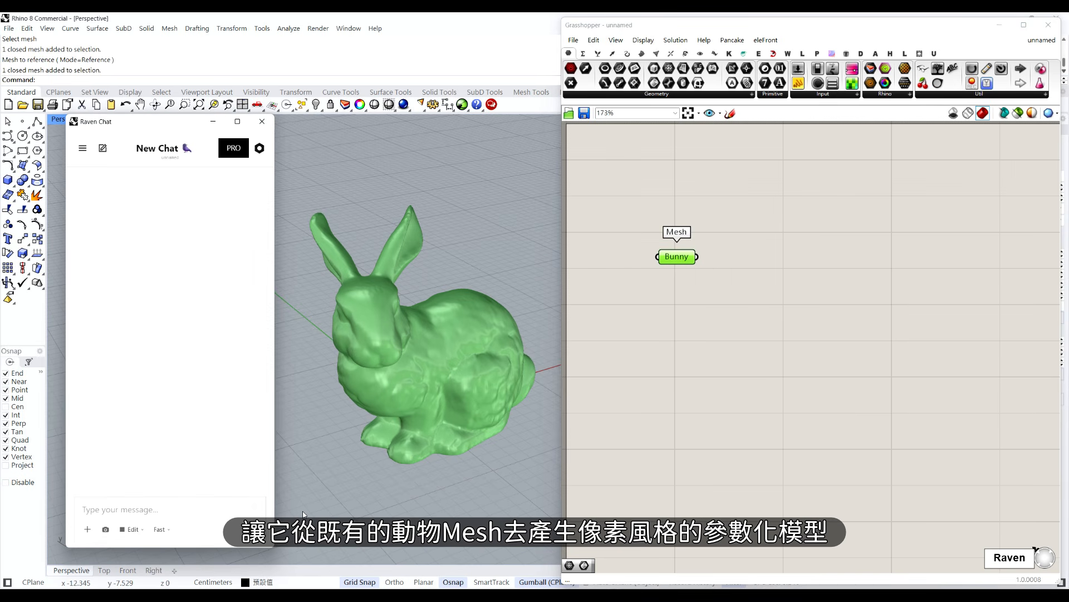
pyautogui.write('將canvas上的Bunny(Mesh)轉換為像素風格, 並讓我可以調整像素大小')
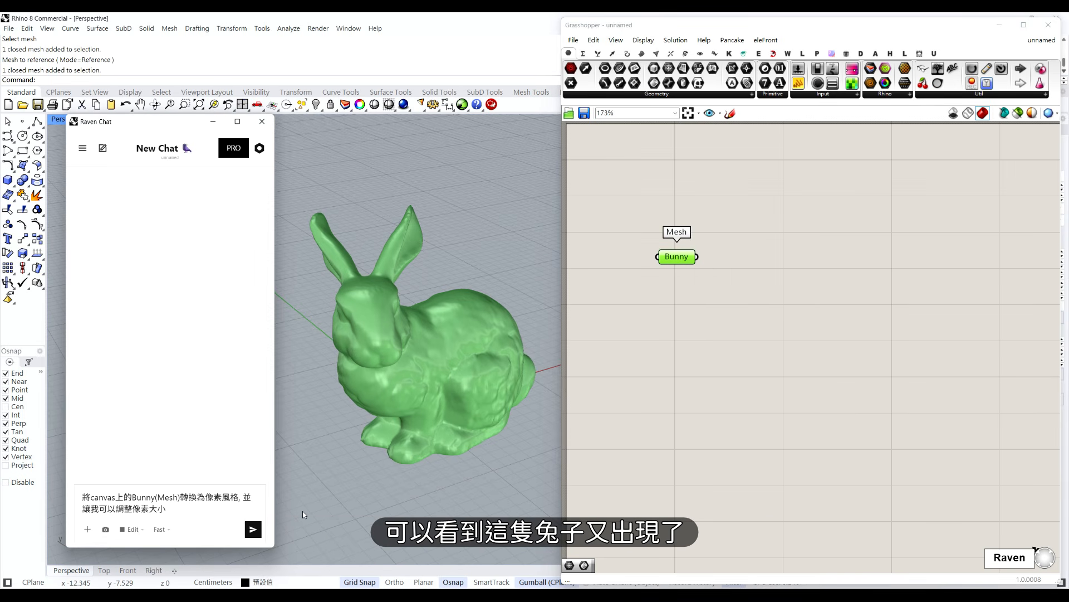
pyautogui.press('Return')
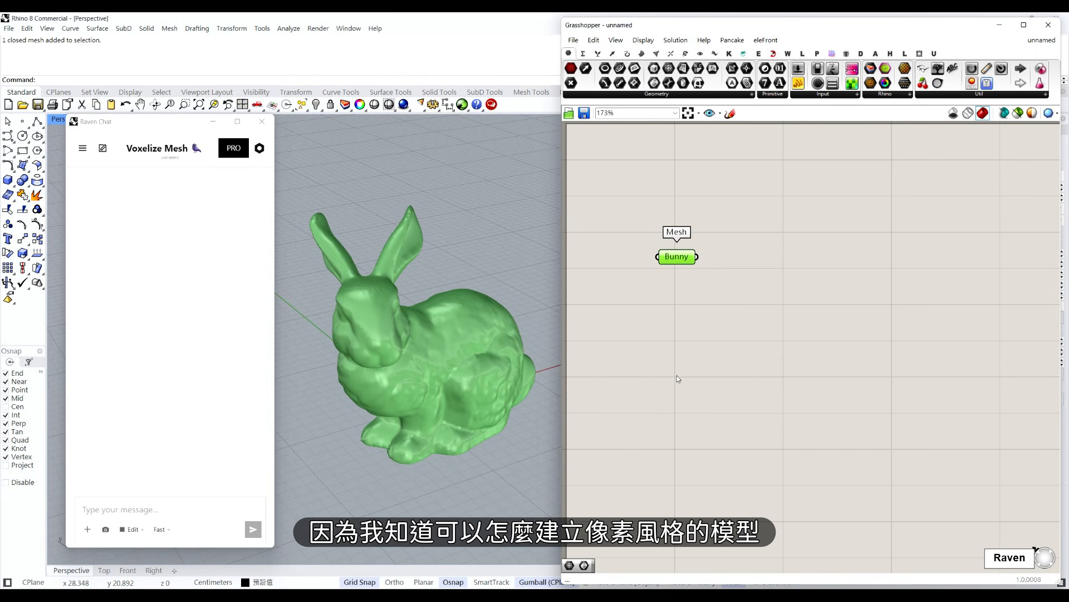
# Ask Raven in Chinese to pixelate the Bunny mesh with adjustable pixel size, raising a series of Square grids and extruding those inside Bunny into cubes
pyautogui.click(674, 394)
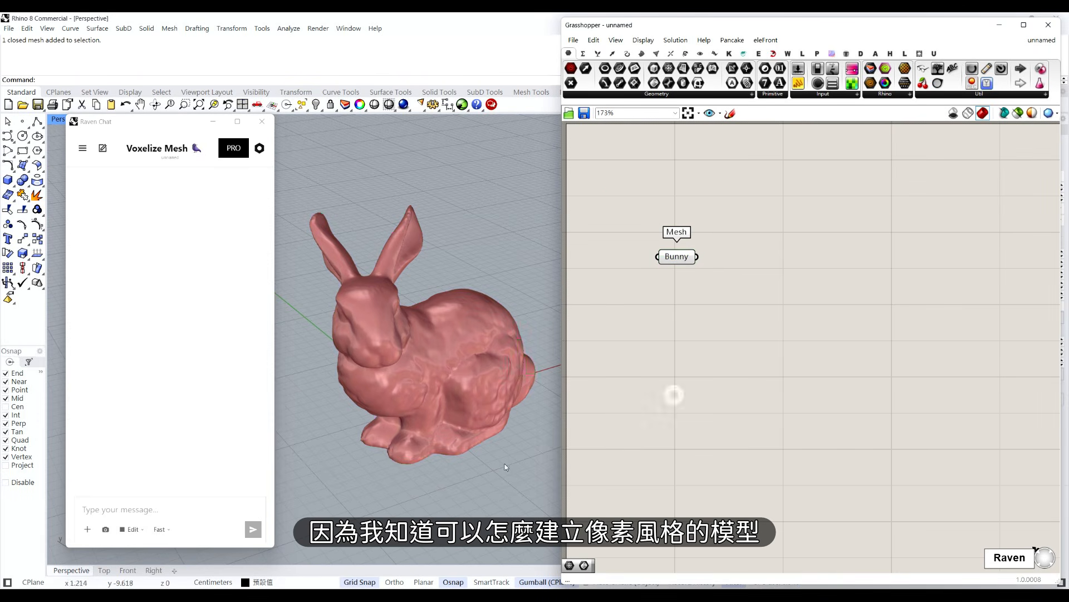
pyautogui.click(151, 510)
pyautogui.write('將canvas上的Bunny(Mesh)轉換為像素風格, 並讓我可以調整像素大小. 製作系列往上抬升的Square後, 取Bunny範圍內擠出成立方體.')
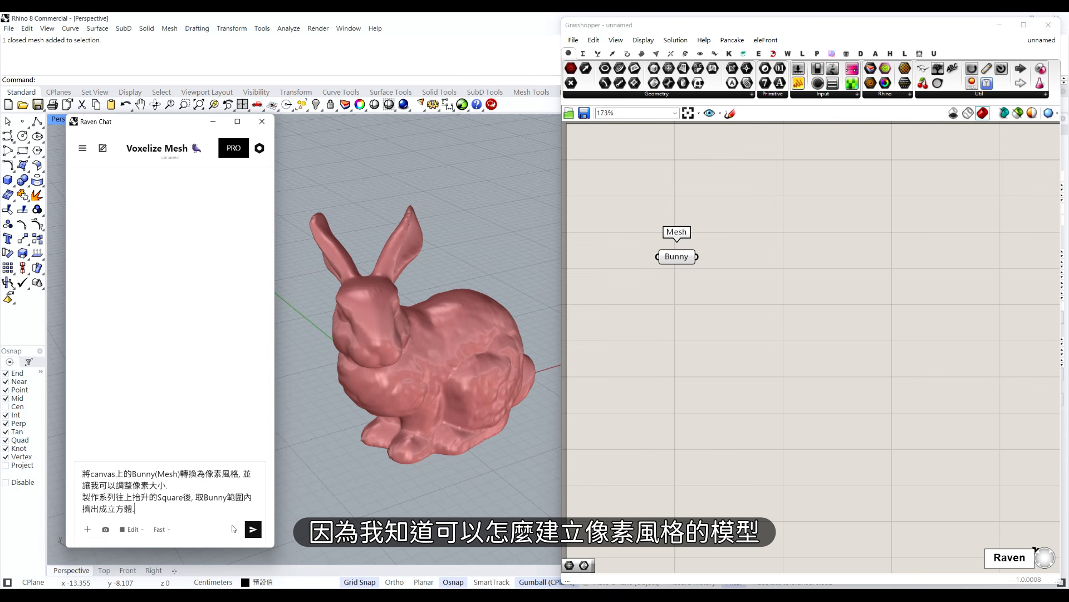
pyautogui.click(253, 529)
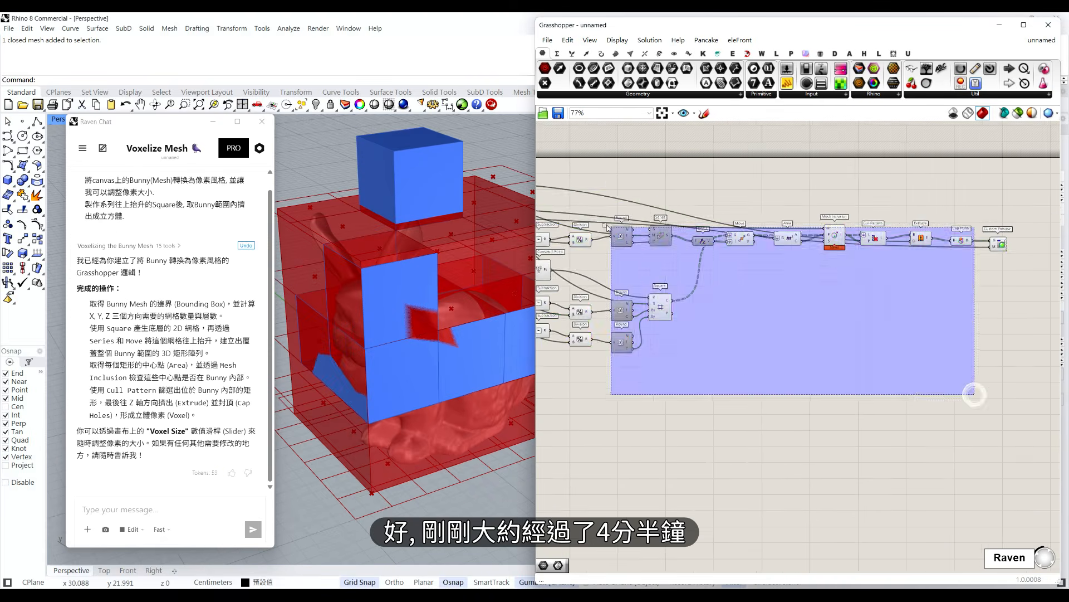
# Select all components of the generated bunny definition and call up the canvas quick commands
pyautogui.hotkey('ctrl', 'a')
pyautogui.middleClick(632, 251)
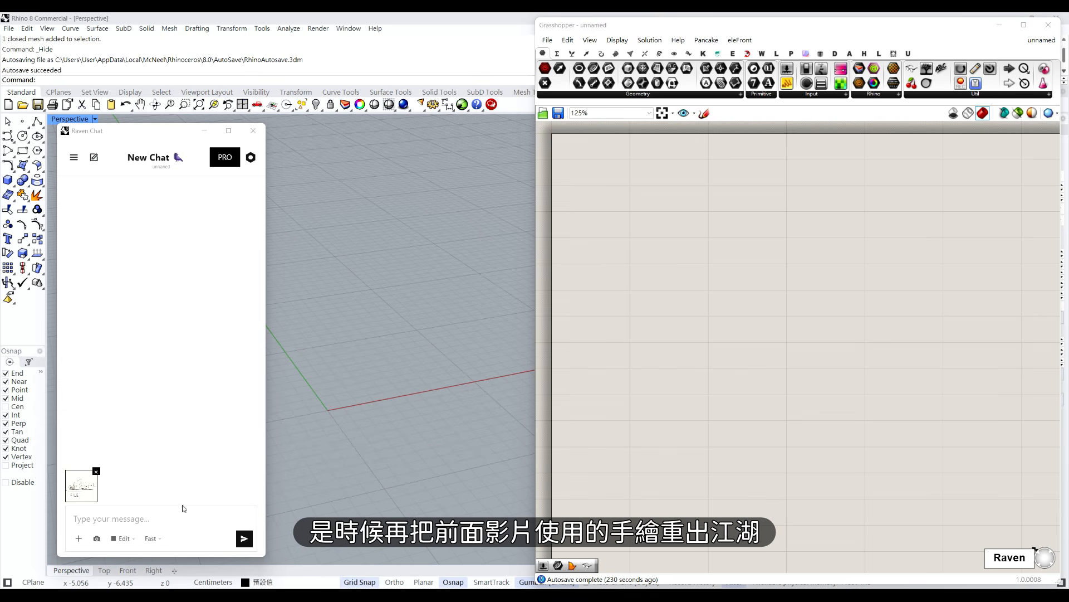
# Ask Raven in Chinese to turn the attached hand-drawn sketch photo into a three-dimensional parametric model
pyautogui.click(158, 517)
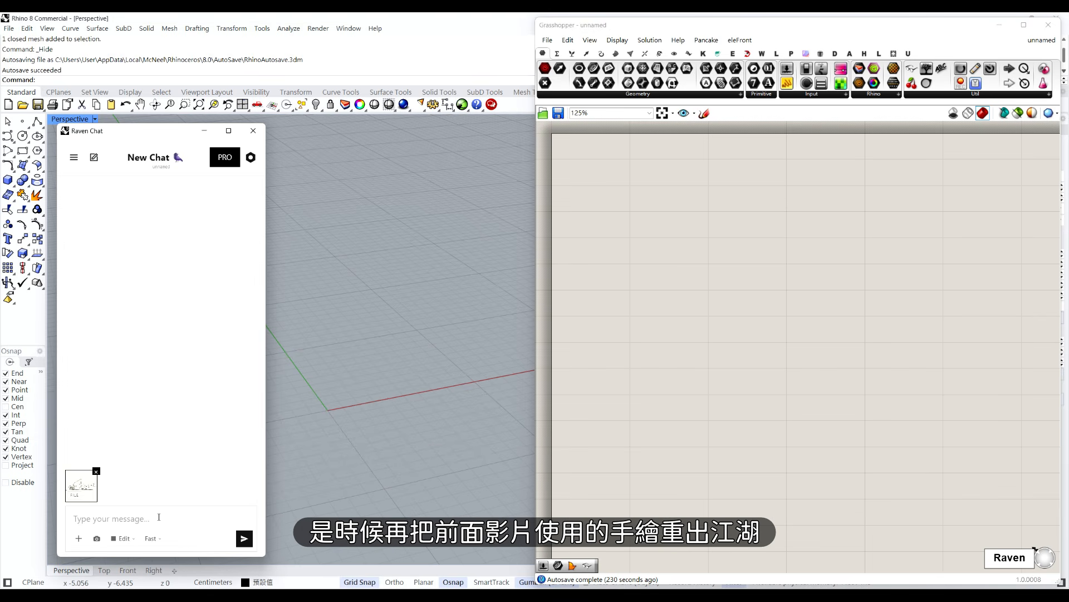
pyautogui.write('將這份手繪照片製作成立體的參數化模型')
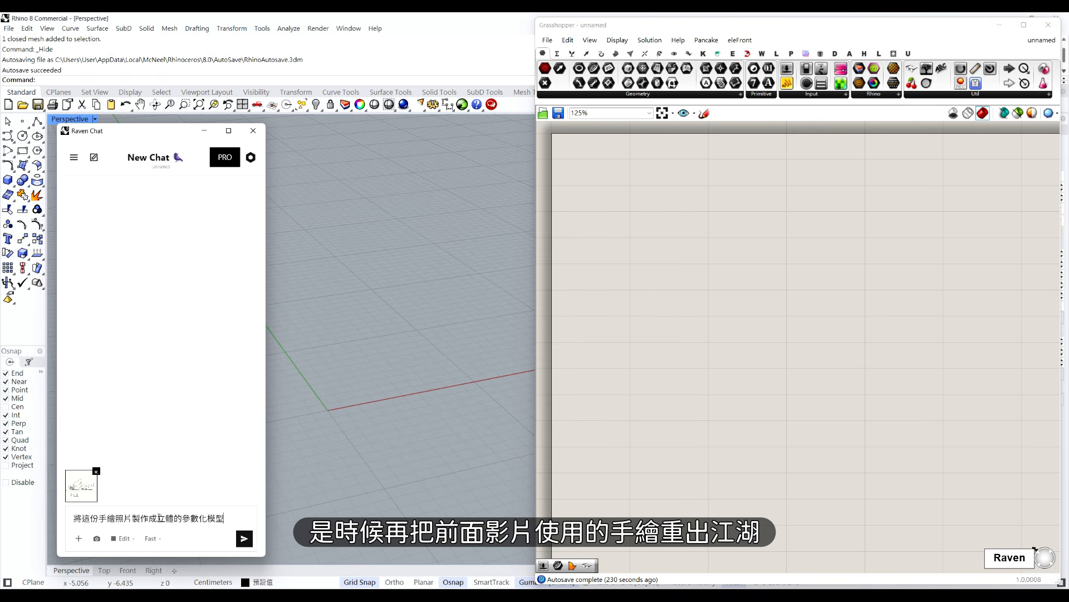
pyautogui.click(244, 538)
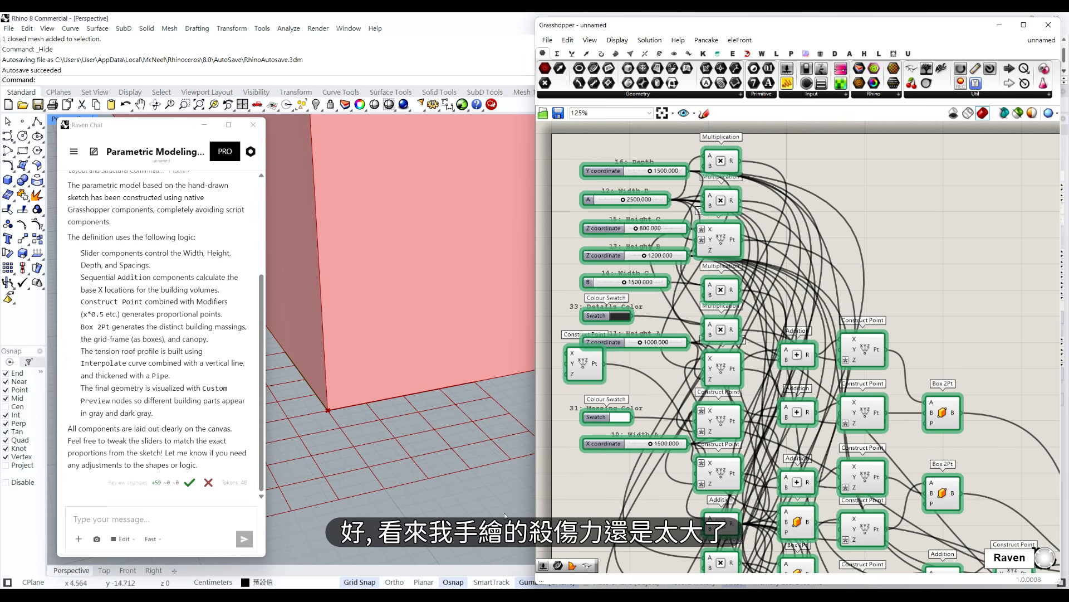
# Review Raven's reply to the sketch request and examine the generated building definition
pyautogui.scroll(5, 166, 327)
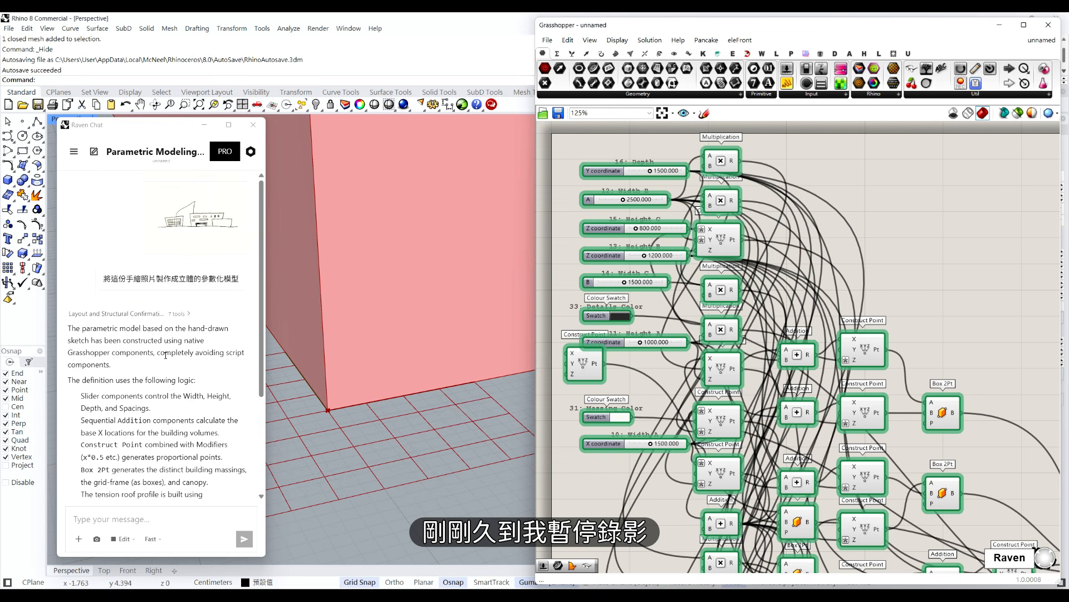
pyautogui.scroll(-5, 165, 355)
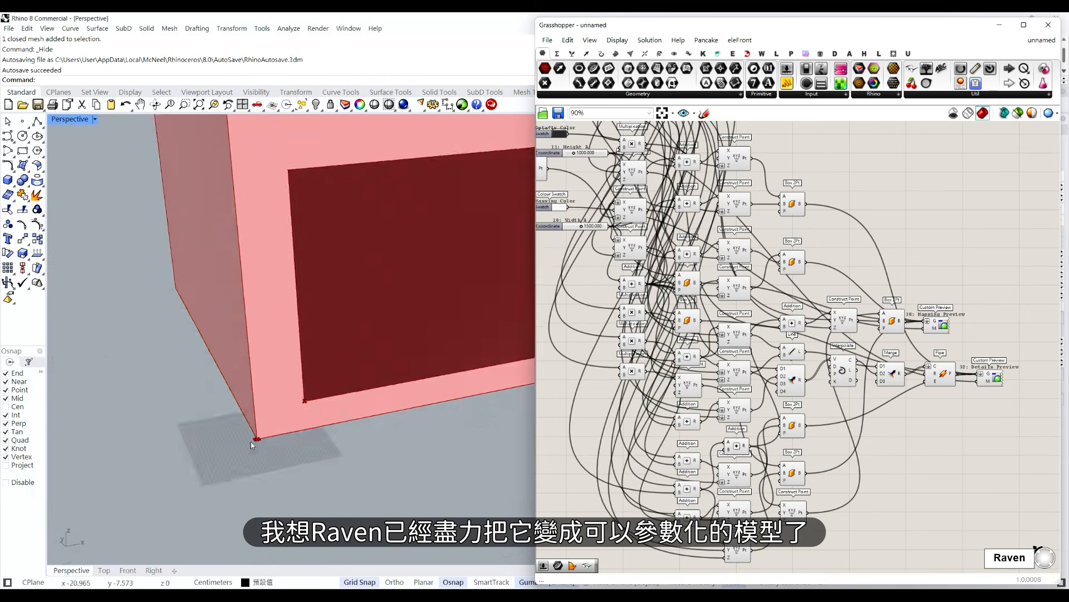
pyautogui.moveTo(674, 166)
pyautogui.mouseDown()
pyautogui.moveTo(685, 169)
pyautogui.moveTo(676, 169)
pyautogui.mouseUp()
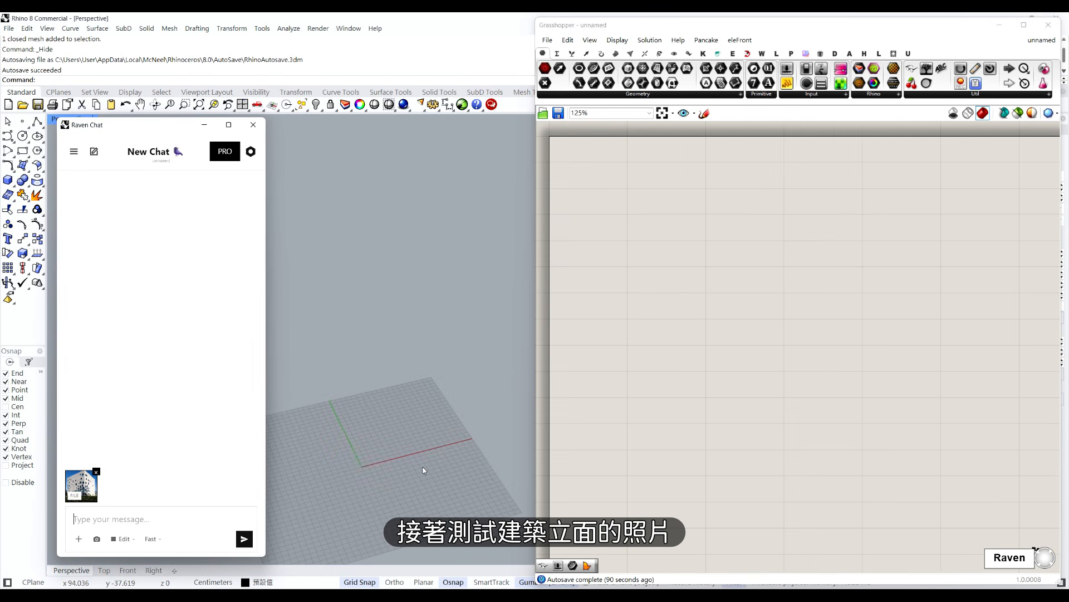
# Ask Raven in Chinese to turn the attached building facade photo into a parametric model
pyautogui.write('將這張照片製作成參數化模型')
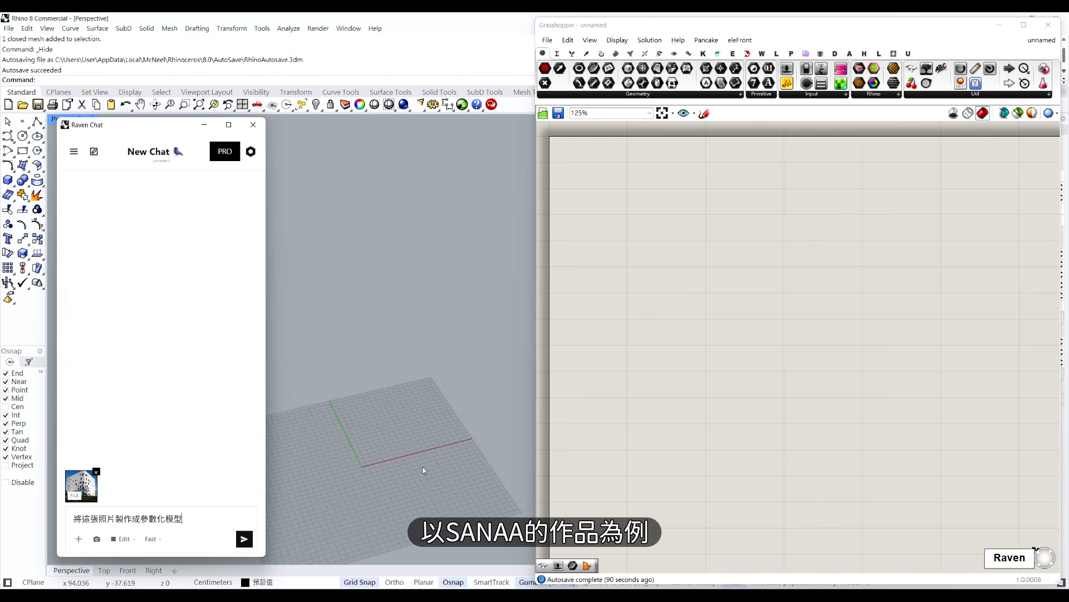
pyautogui.click(249, 541)
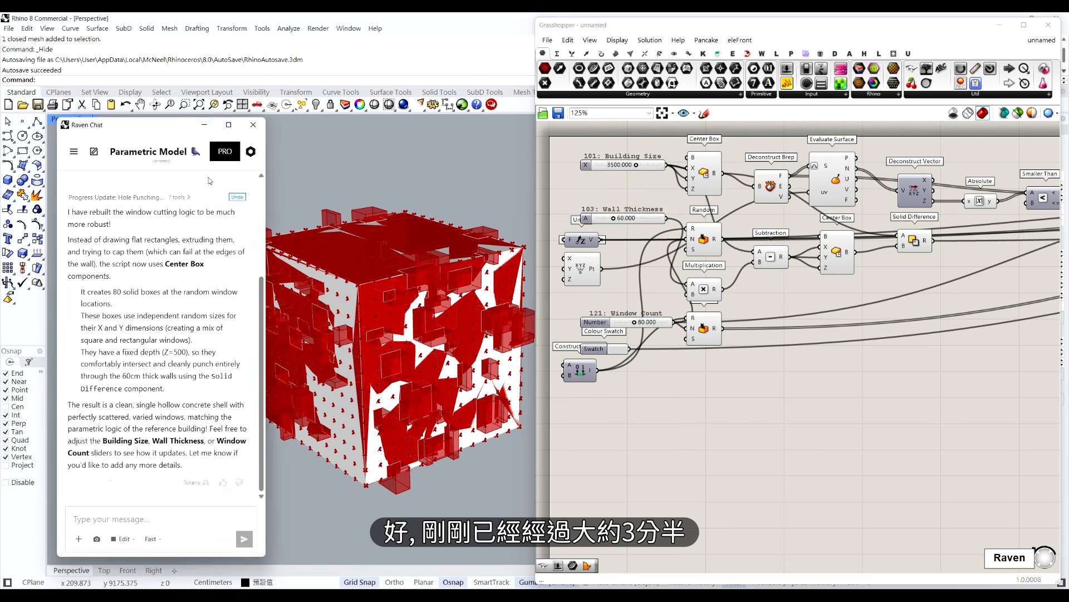
# Minimise the chat and inspect the window-generating components one by one, including both Random Reduce components and Construct Plane
pyautogui.click(205, 125)
pyautogui.click(625, 165)
pyautogui.moveTo(646, 323); pyautogui.dragTo(610, 324, button='right')
pyautogui.click(610, 324)
pyautogui.click(666, 329)
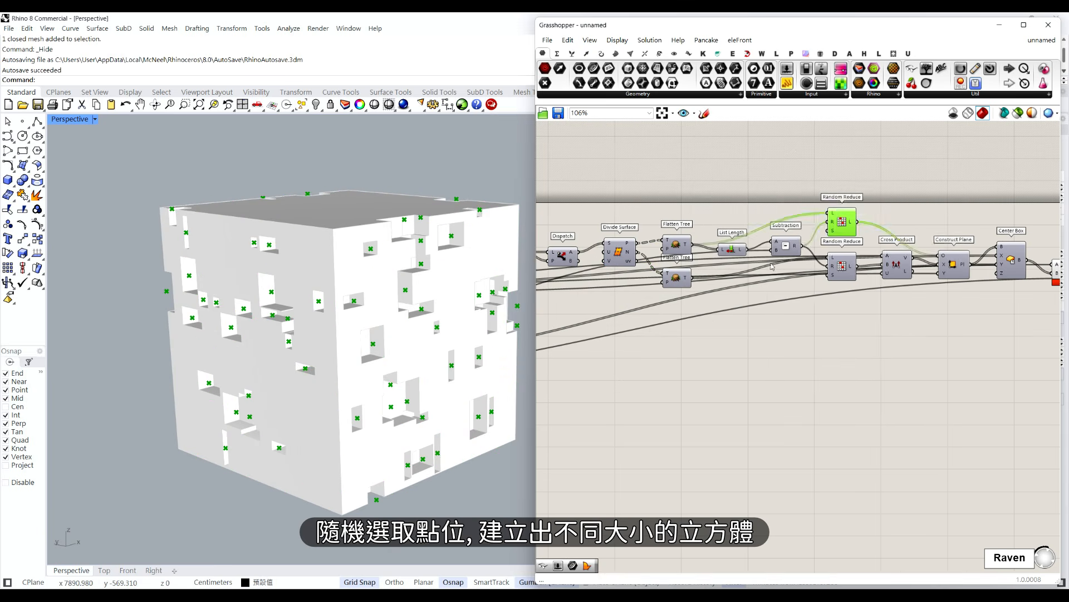
pyautogui.click(843, 267)
pyautogui.keyDown('shift'); pyautogui.click(842, 221); pyautogui.keyUp('shift')
pyautogui.moveTo(953, 318); pyautogui.dragTo(874, 318, button='right')
pyautogui.click(874, 265)
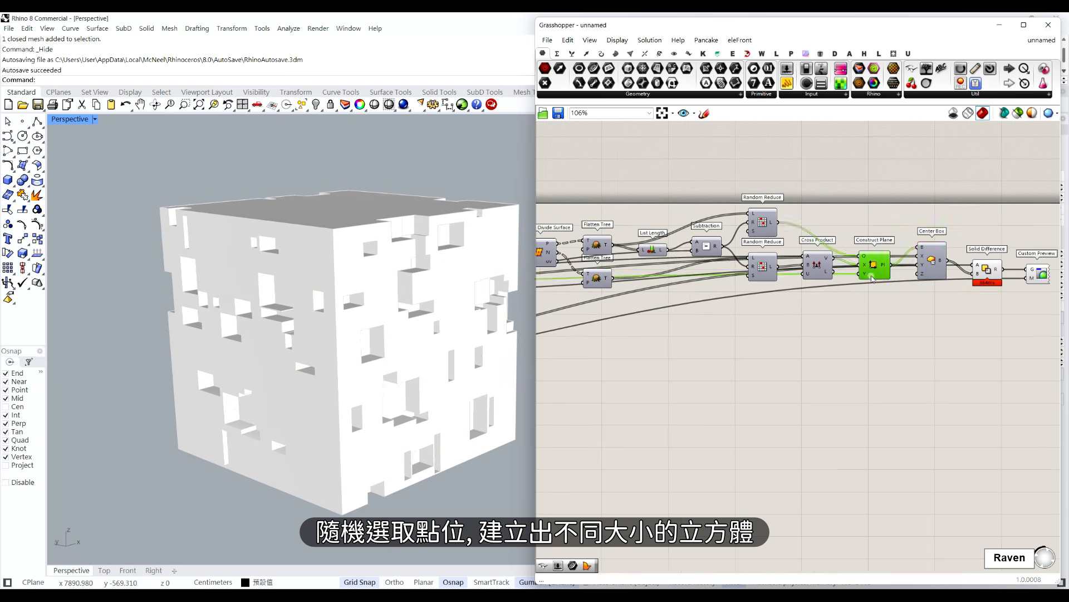
# Toggle the preview of the Center Box component and examine its window boxes against the cube-shaped building
pyautogui.click(931, 261)
pyautogui.middleClick(944, 262)
pyautogui.click(959, 235)
pyautogui.moveTo(362, 334); pyautogui.dragTo(290, 332, button='right')
pyautogui.middleClick(945, 261)
pyautogui.click(959, 235)
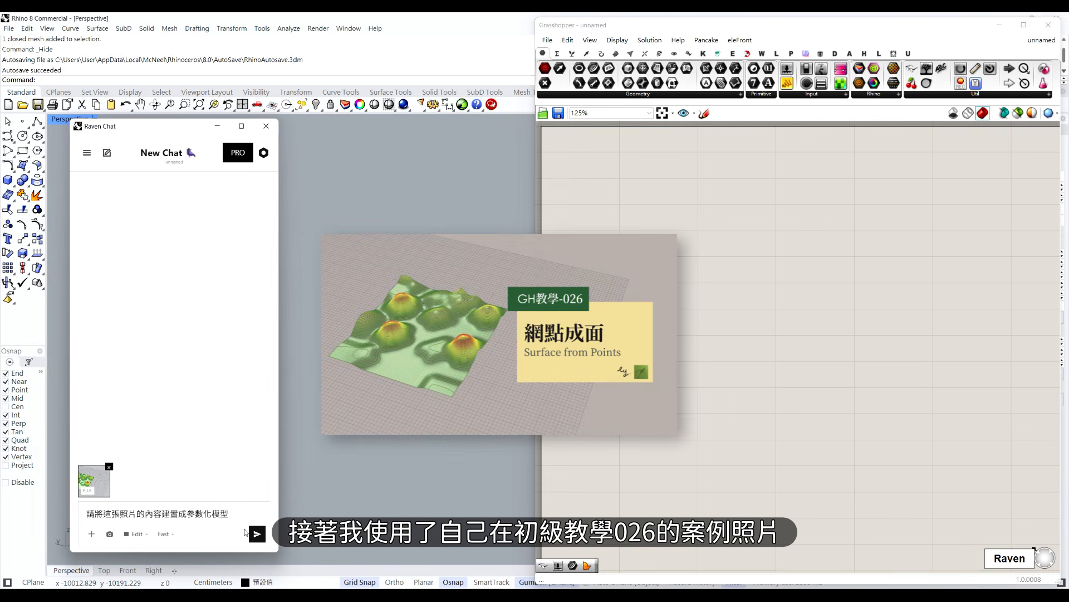
# Ask Raven in Chinese to build the content of the attached terrain photo as a parametric model
pyautogui.click(254, 533)
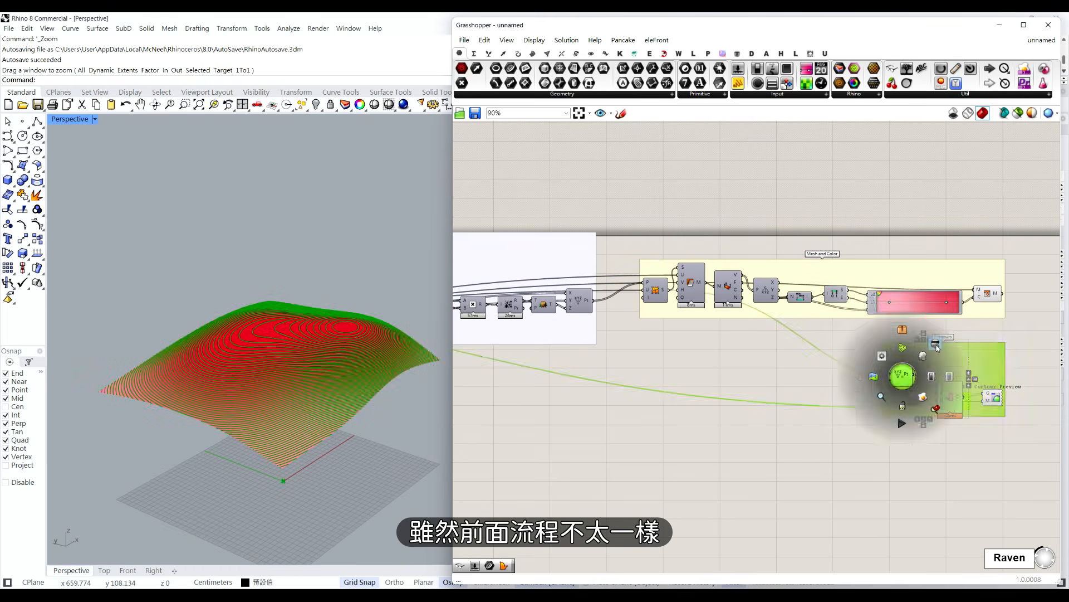
# Turn off the preview of the helper point component in the Contours group and check the contour preview on the surface
pyautogui.click(937, 347)
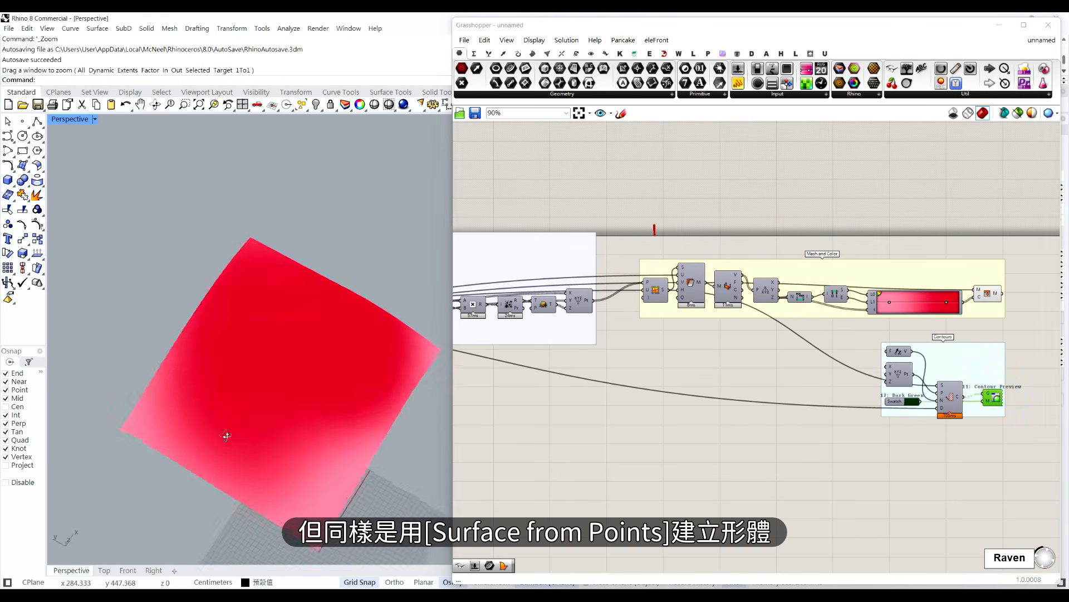
pyautogui.press('space')
pyautogui.click(983, 383)
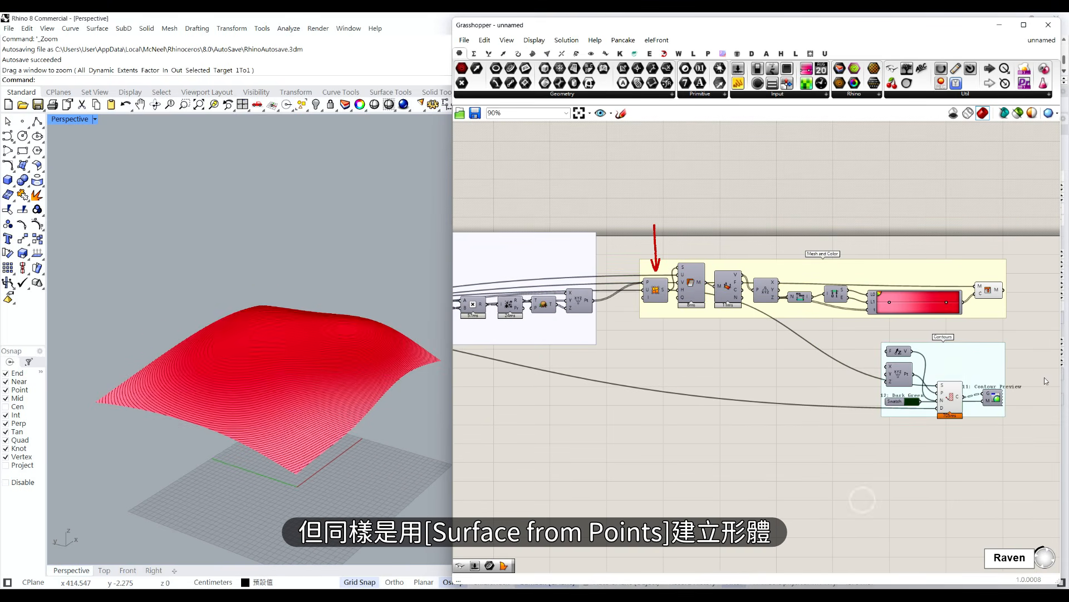
# Apply the green-yellow-red preset to the gradient in the Mesh and Color group and check the terrain's colouring
pyautogui.rightClick(928, 309)
pyautogui.moveTo(946, 364)
pyautogui.click(886, 428)
pyautogui.moveTo(340, 390); pyautogui.dragTo(346, 351, button='right')
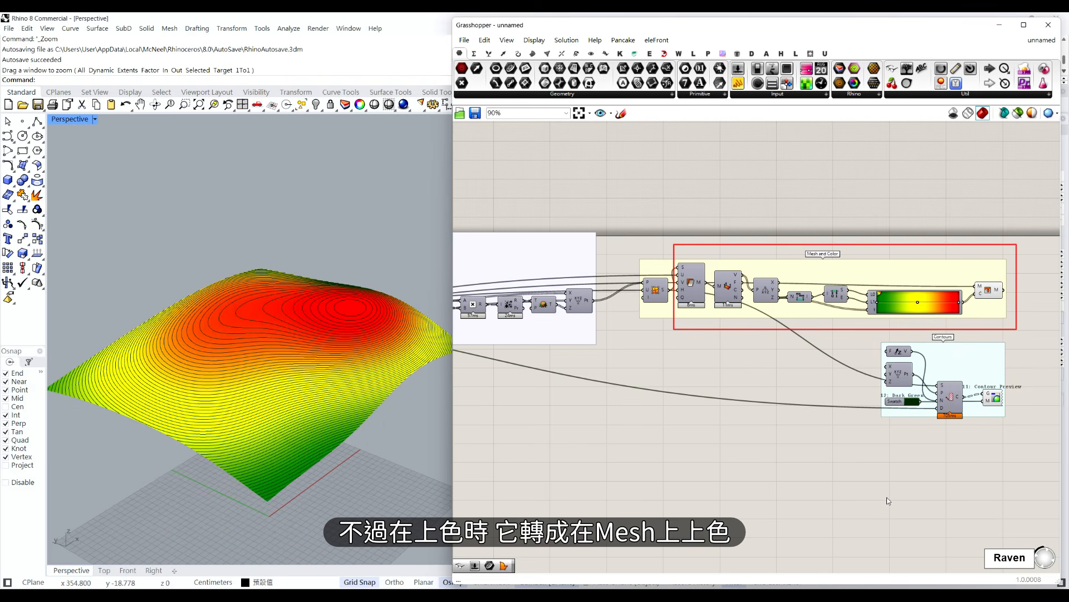
# Bring back the Raven chat beside the canvas and examine the terrain definition from Mesh and Color back to its parameter sliders
pyautogui.click(1009, 556)
pyautogui.moveTo(449, 417); pyautogui.dragTo(580, 418)
pyautogui.moveTo(534, 424); pyautogui.dragTo(520, 446, button='right')
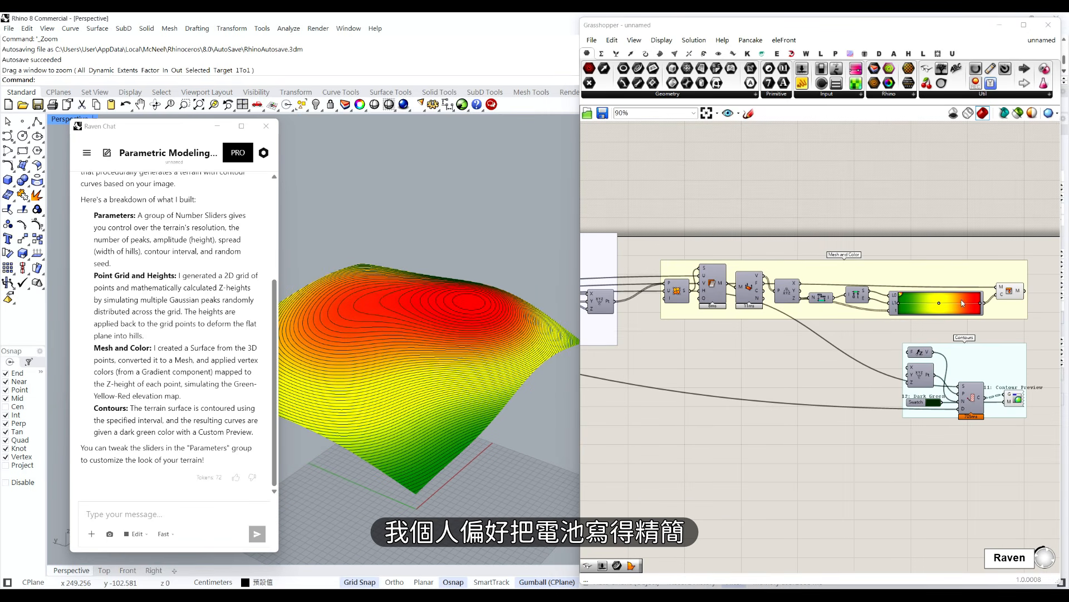
pyautogui.scroll(-3, 867, 371)
pyautogui.moveTo(774, 406); pyautogui.dragTo(826, 387, button='right')
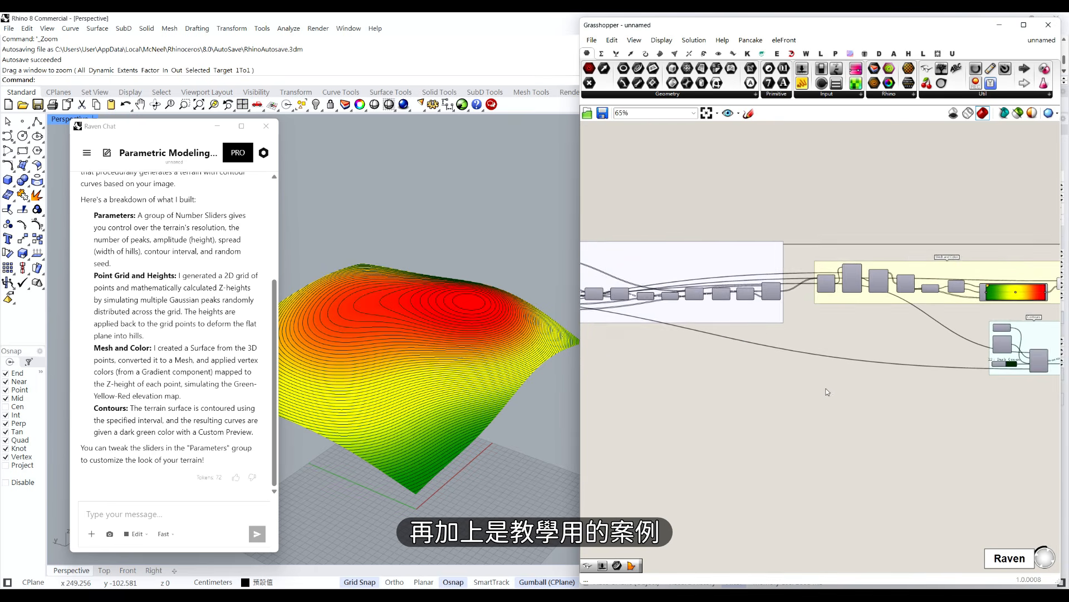
pyautogui.scroll(-1, 819, 387)
pyautogui.moveTo(579, 359); pyautogui.dragTo(544, 360)
pyautogui.moveTo(632, 385); pyautogui.dragTo(816, 366, button='right')
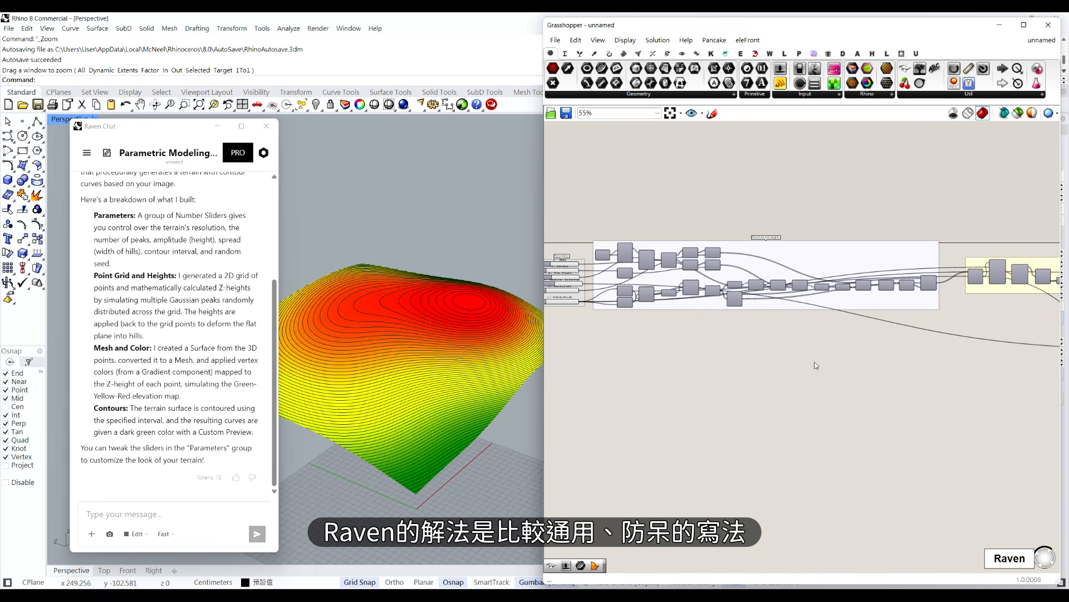
pyautogui.scroll(2, 609, 285)
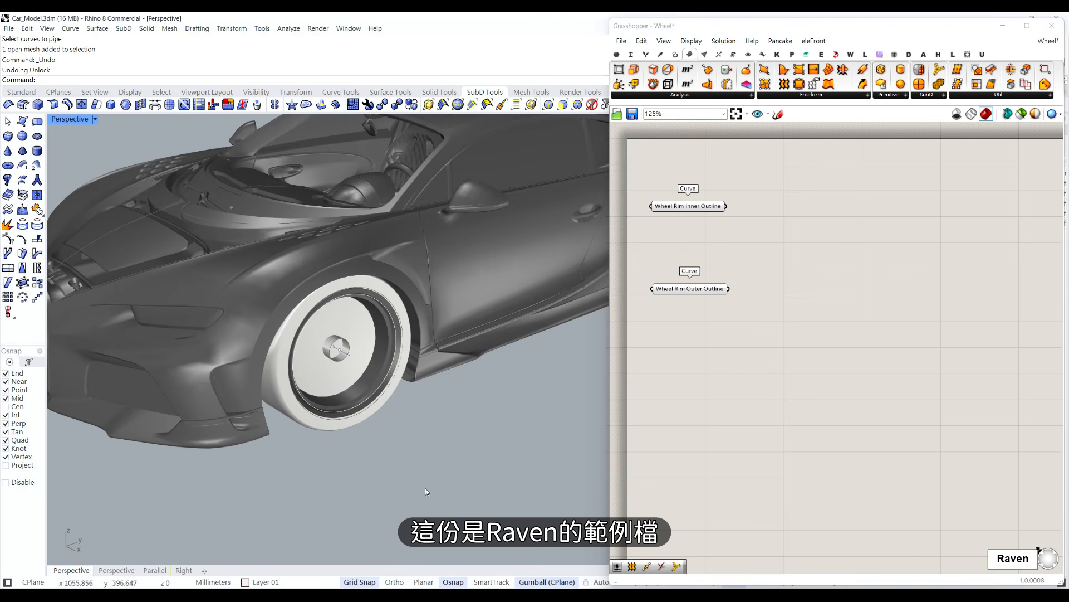
# Check the Wheel Rim Inner Outline and Wheel Rim Outer Outline curves on the car's front wheel
pyautogui.moveTo(425, 488); pyautogui.dragTo(491, 468, button='right')
pyautogui.scroll(6, 384, 401)
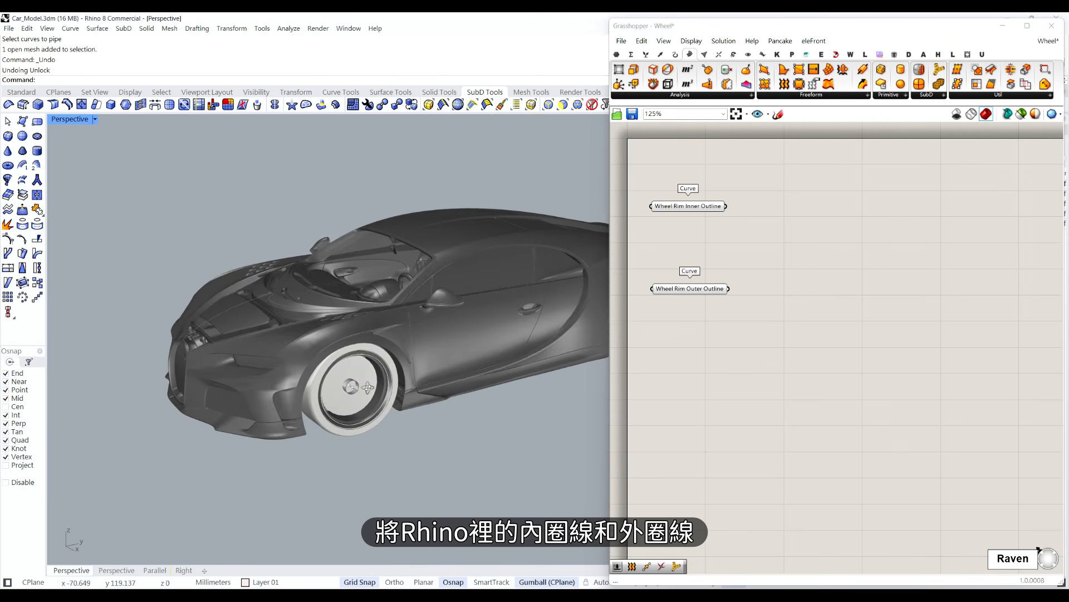
pyautogui.click(686, 206)
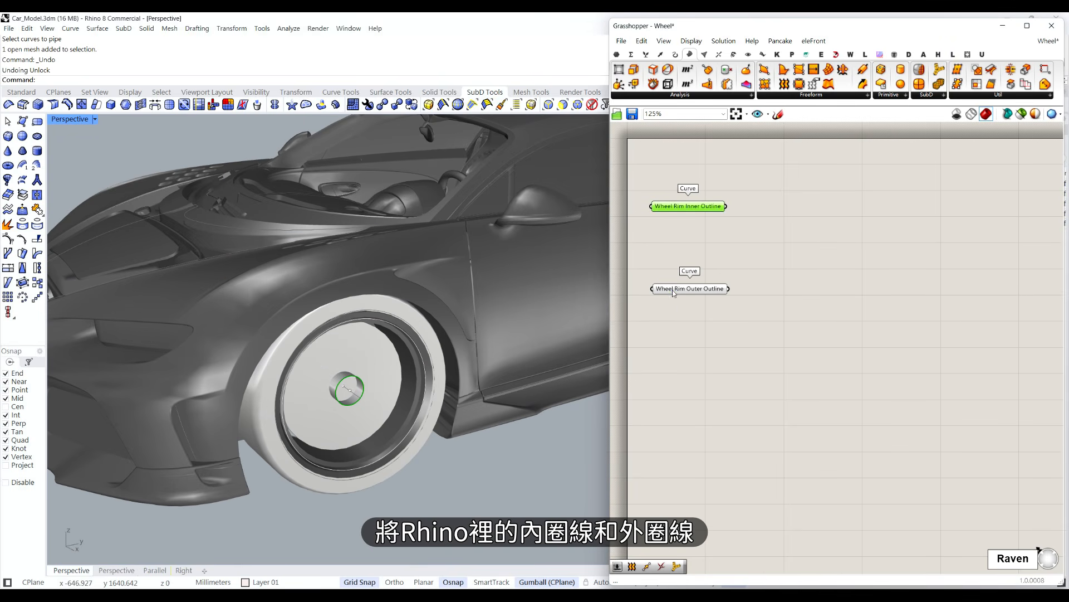
pyautogui.click(690, 289)
pyautogui.click(762, 346)
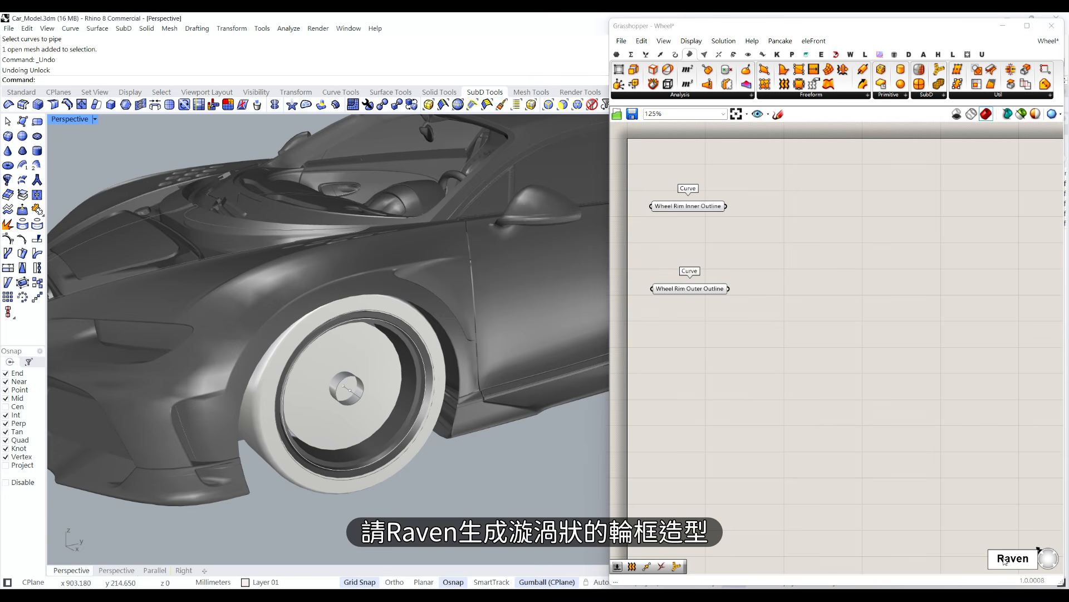
# Ask Raven in Chinese to design a wheel rim from the Wheel Rim Inner Outline and Wheel Rim Outer Outline, with a swirl extending outward
pyautogui.click(1012, 558)
pyautogui.write('我想設計一款輪框, 參考Canvas中提供的輪廓線(Wheel Rim Inner Outline及Wheel Rim Outer Outline), 從內向外延伸漩渦造型')
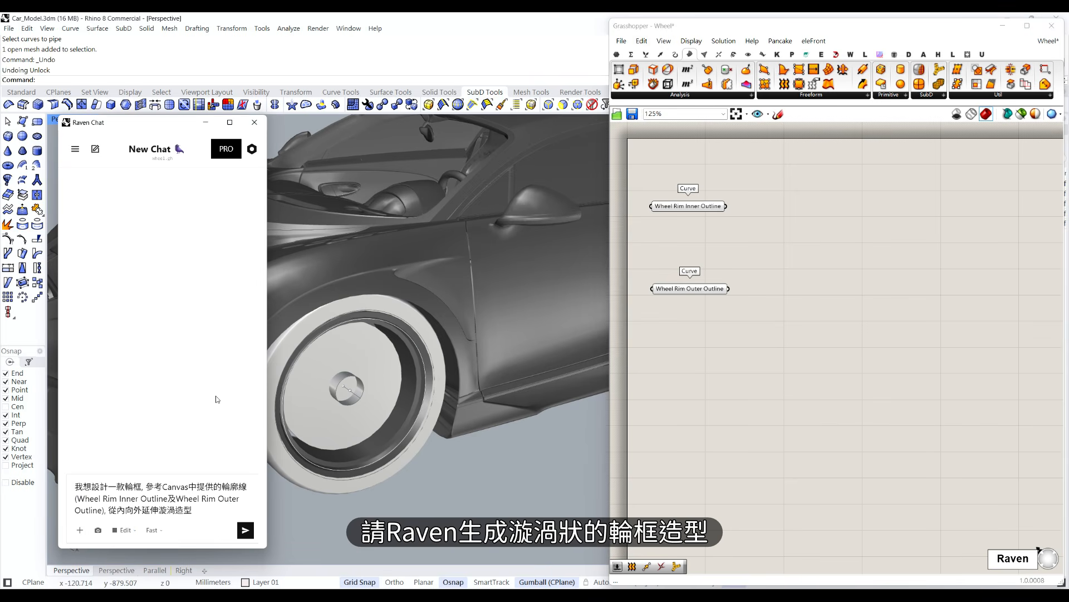
pyautogui.press('Return')
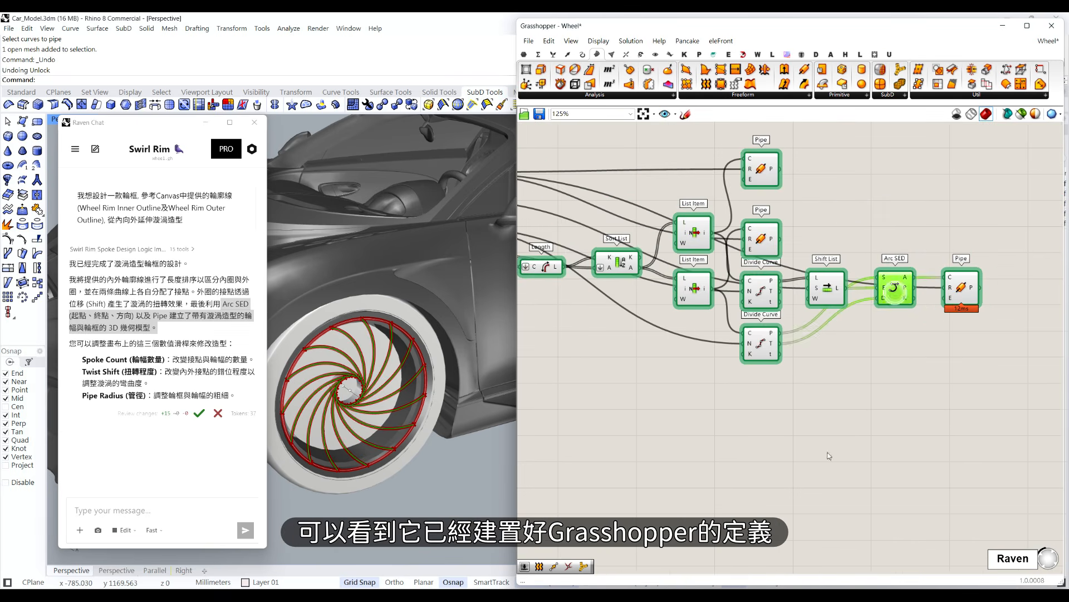
# Examine the generated swirl rim with its Radius and Shift sliders, and accept Raven's changes
pyautogui.scroll(5, 395, 360)
pyautogui.scroll(-5, 395, 359)
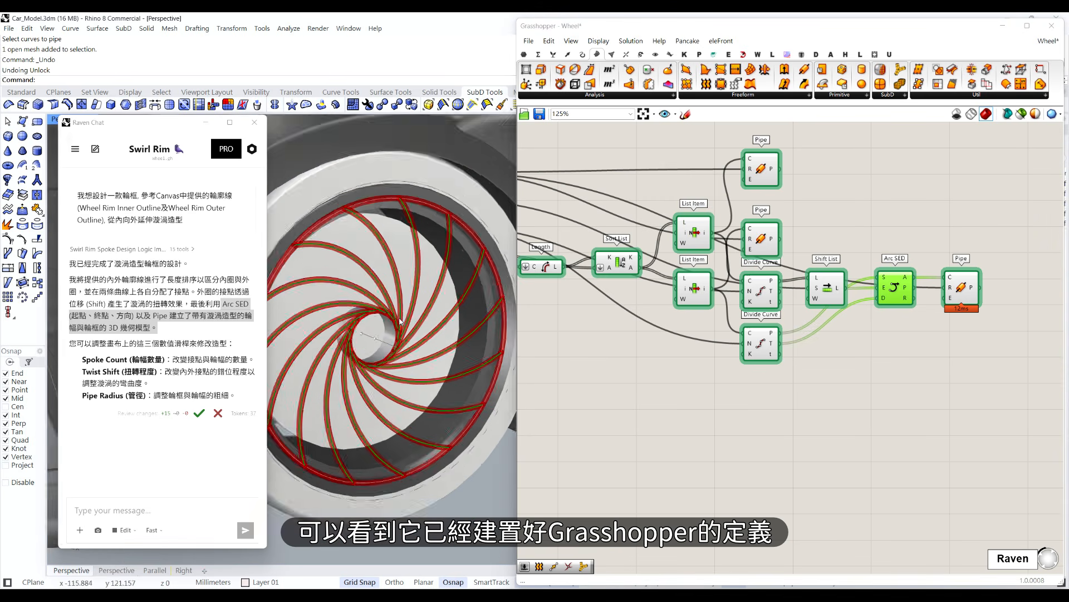
pyautogui.moveTo(535, 172); pyautogui.dragTo(622, 191, button='right')
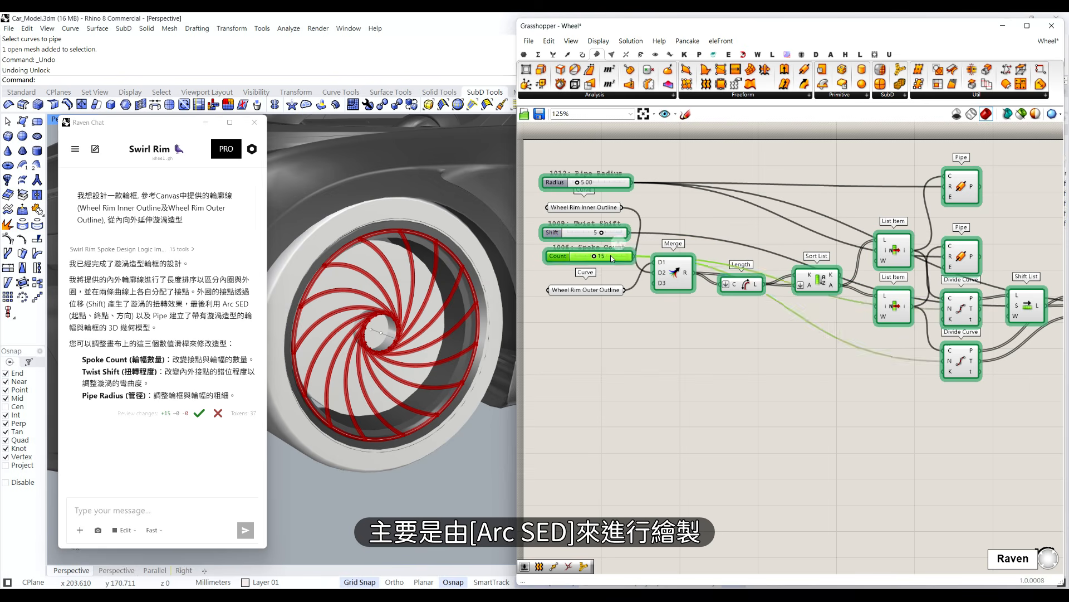
pyautogui.moveTo(576, 184); pyautogui.dragTo(579, 191)
pyautogui.moveTo(601, 233); pyautogui.dragTo(602, 233)
pyautogui.click(199, 413)
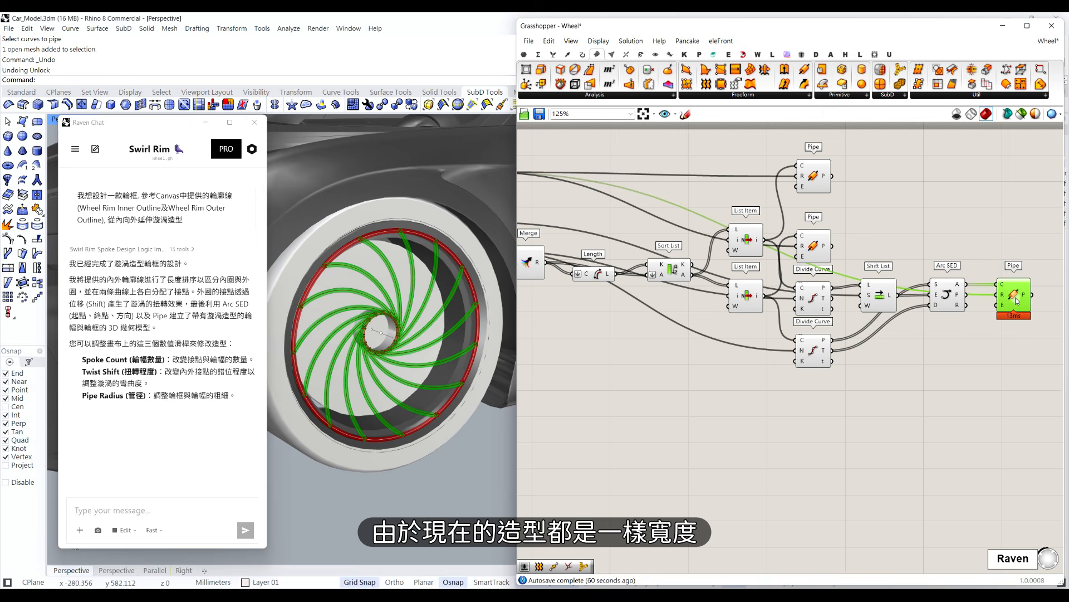
# Ask Raven in Chinese to give the swirl spokes a width gradient, from thick outside to thin inside
pyautogui.scroll(3, 366, 254)
pyautogui.scroll(-3, 419, 307)
pyautogui.click(177, 511)
pyautogui.write('請將漩渦骨架帶有寬度的漸變, 從外到內, 由粗而細')
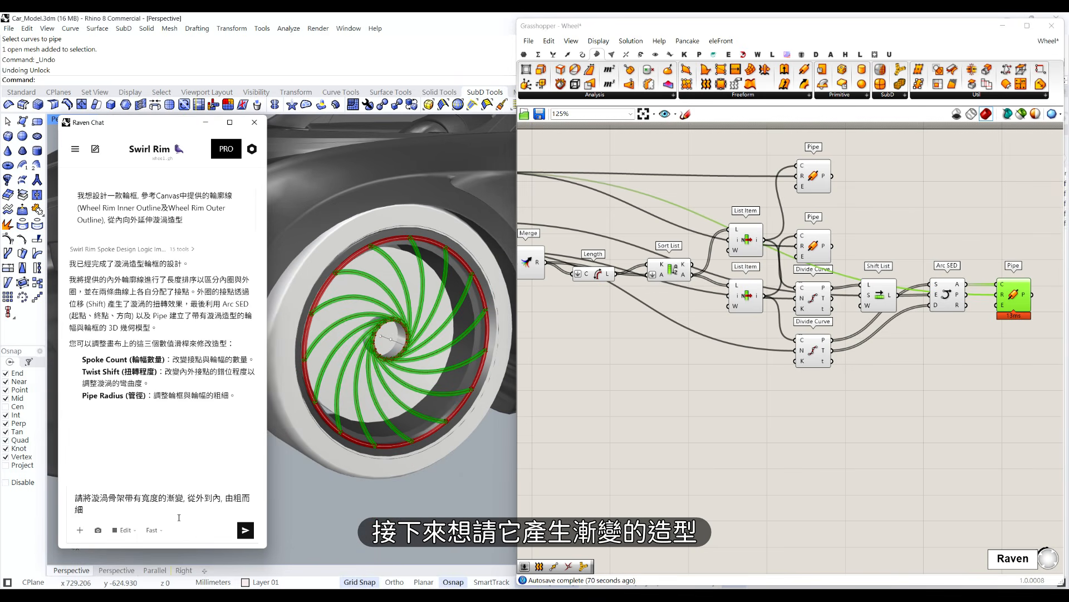
pyautogui.press('Return')
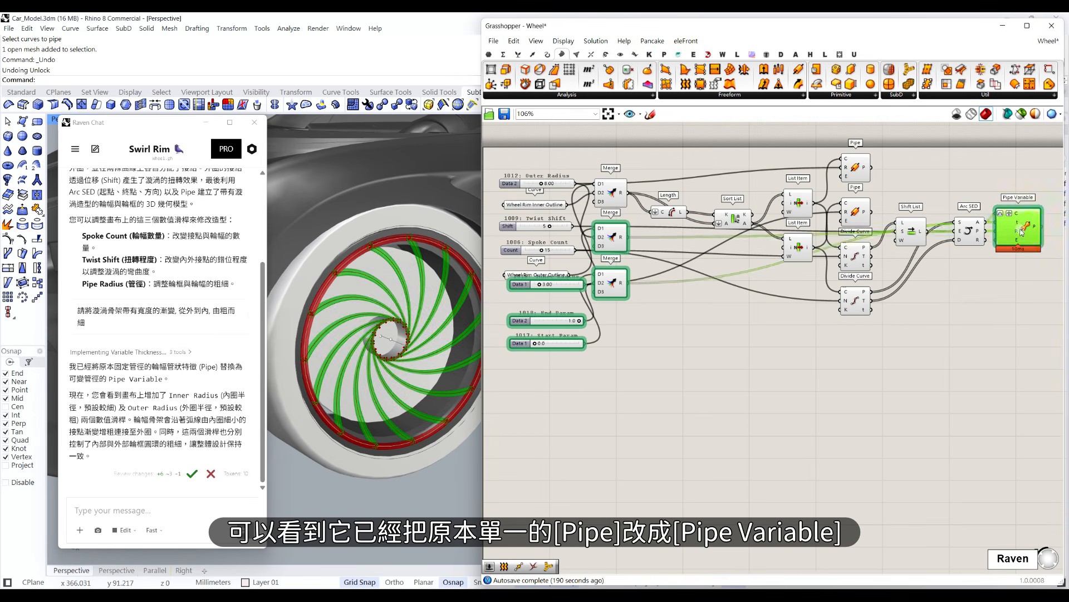
# Set the rim's Inner Radius to 5.50 and Outer Radius to 14.51, and accept Raven's changes
pyautogui.click(642, 301)
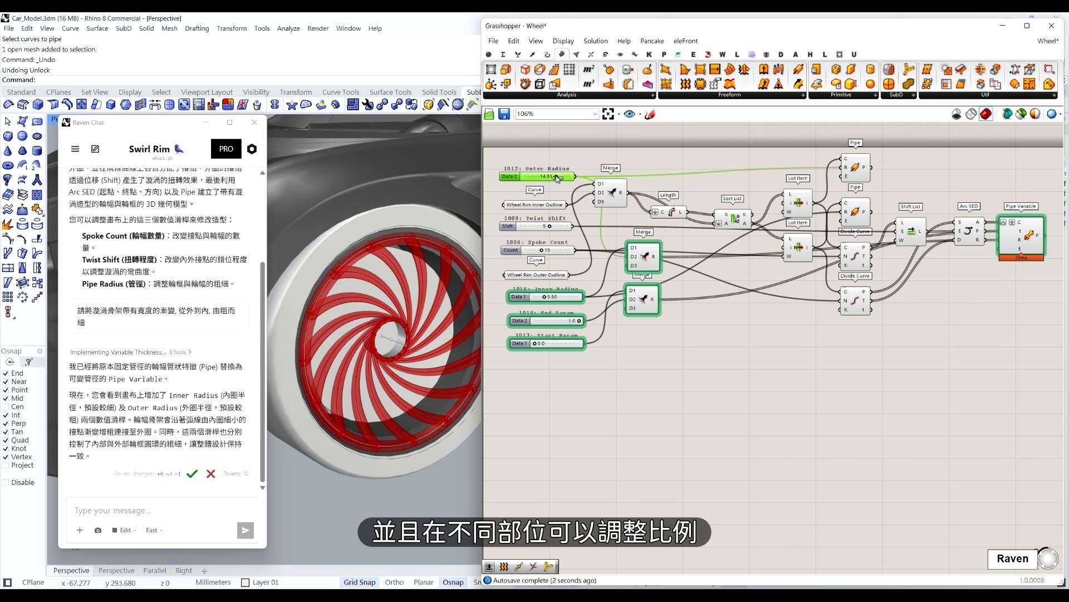
pyautogui.click(193, 473)
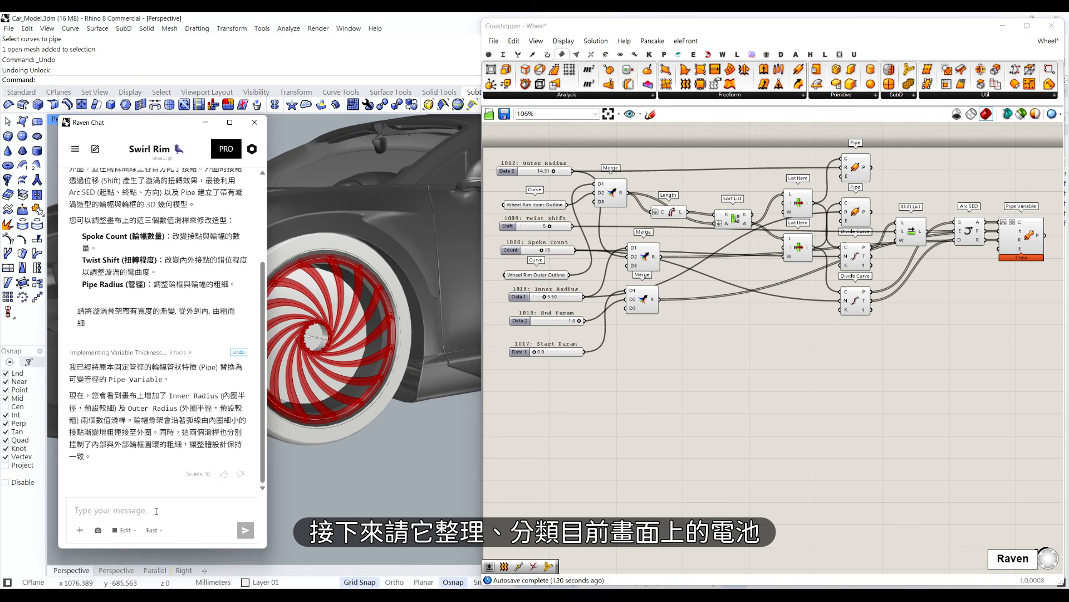
# Ask Raven in Chinese to tidy and categorise the components on the canvas, and review the resulting groups
pyautogui.write('請整理、分類目前畫布上的電池們')
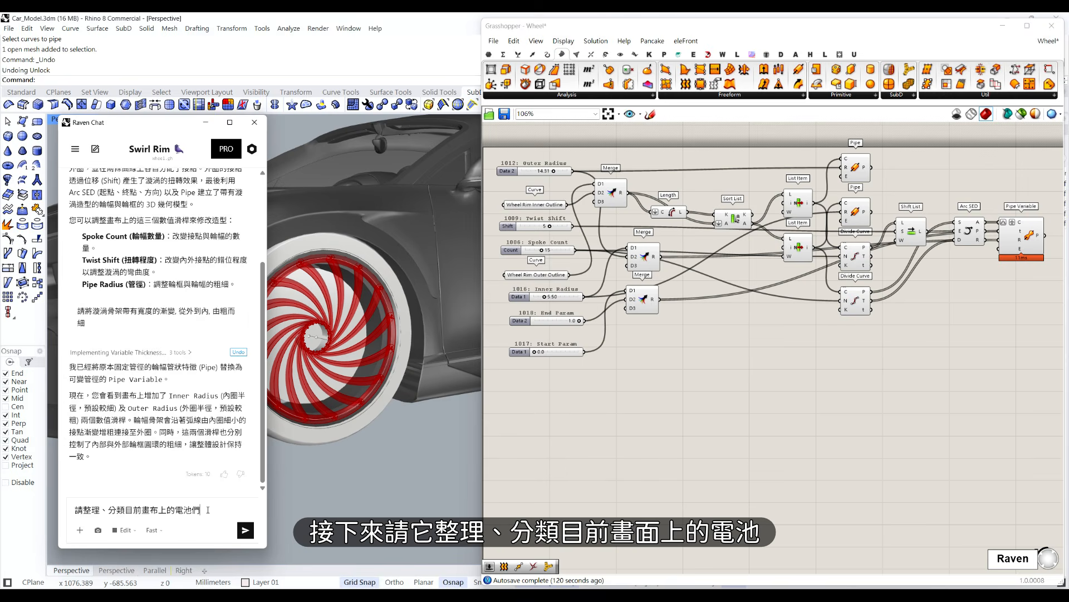
pyautogui.click(243, 531)
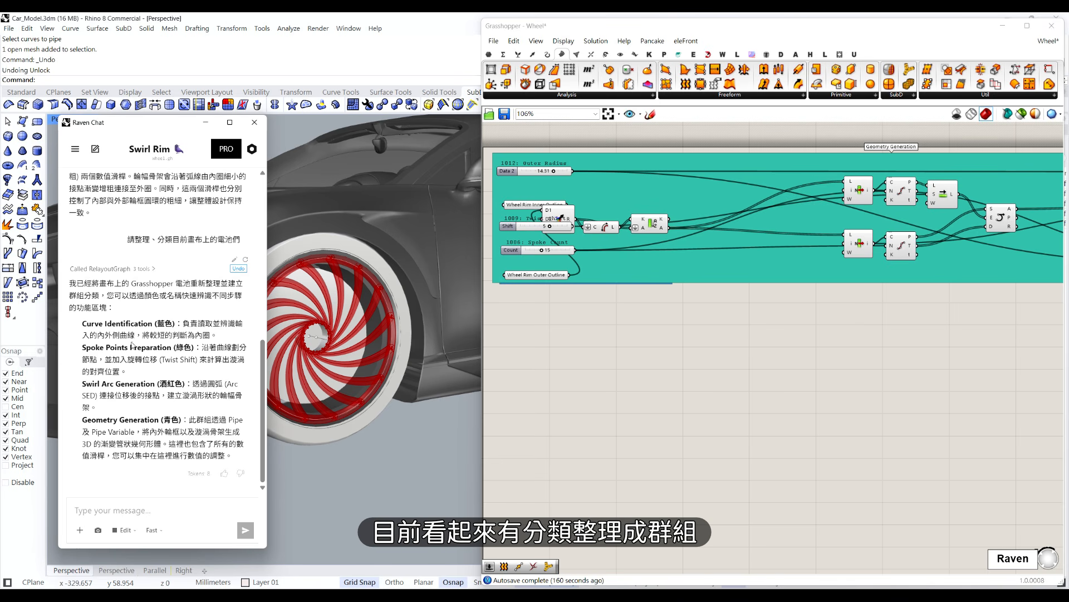
pyautogui.scroll(-3, 650, 326)
pyautogui.click(718, 350)
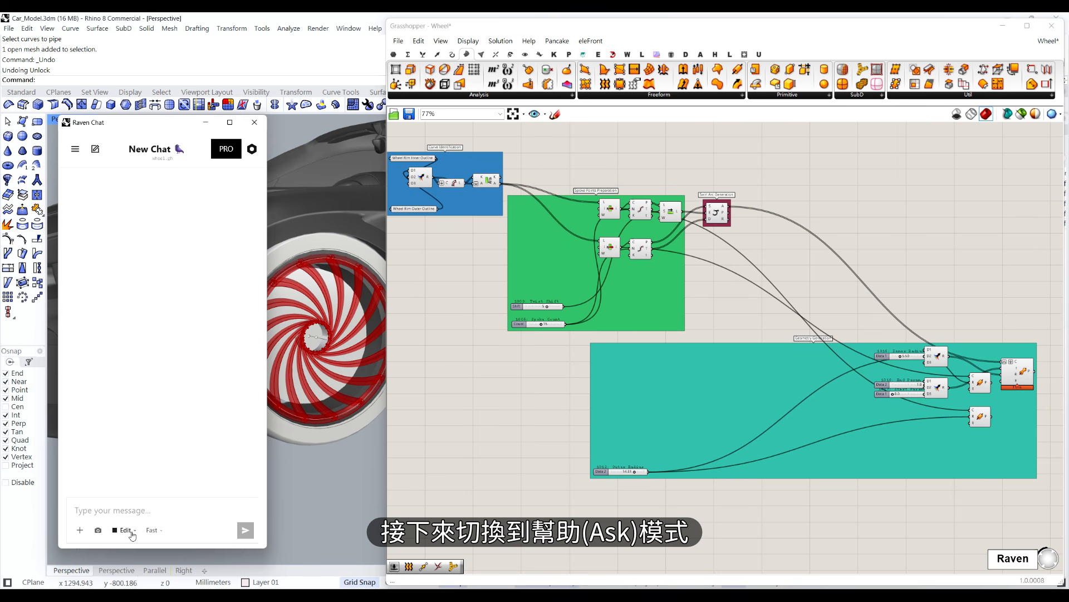
# Switch the new Raven chat to Ask mode and ask in Chinese what the logic of the current definition is
pyautogui.click(127, 530)
pyautogui.click(130, 494)
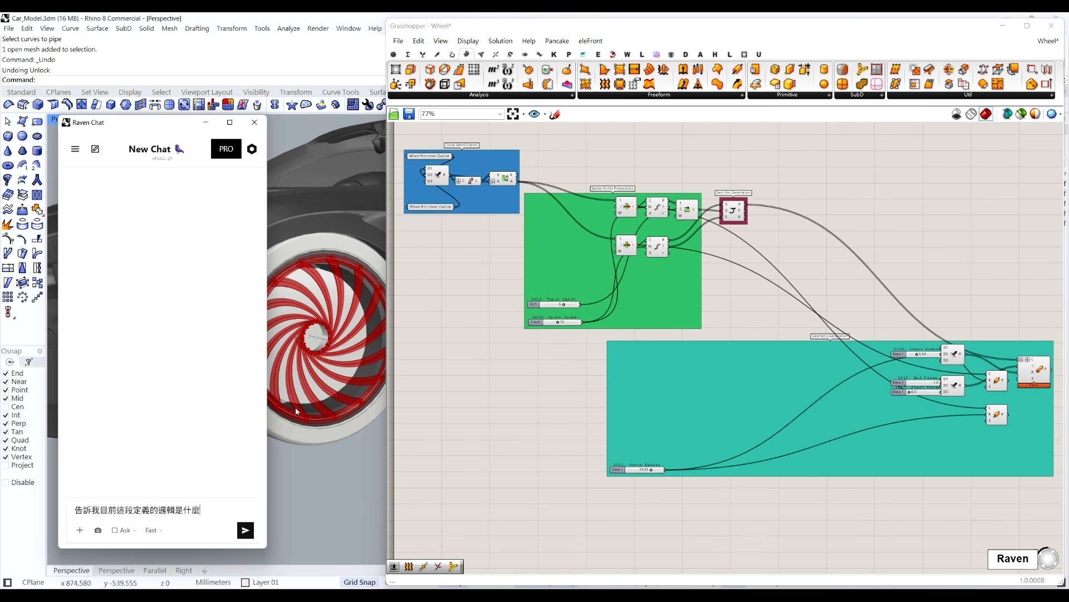
pyautogui.press('Return')
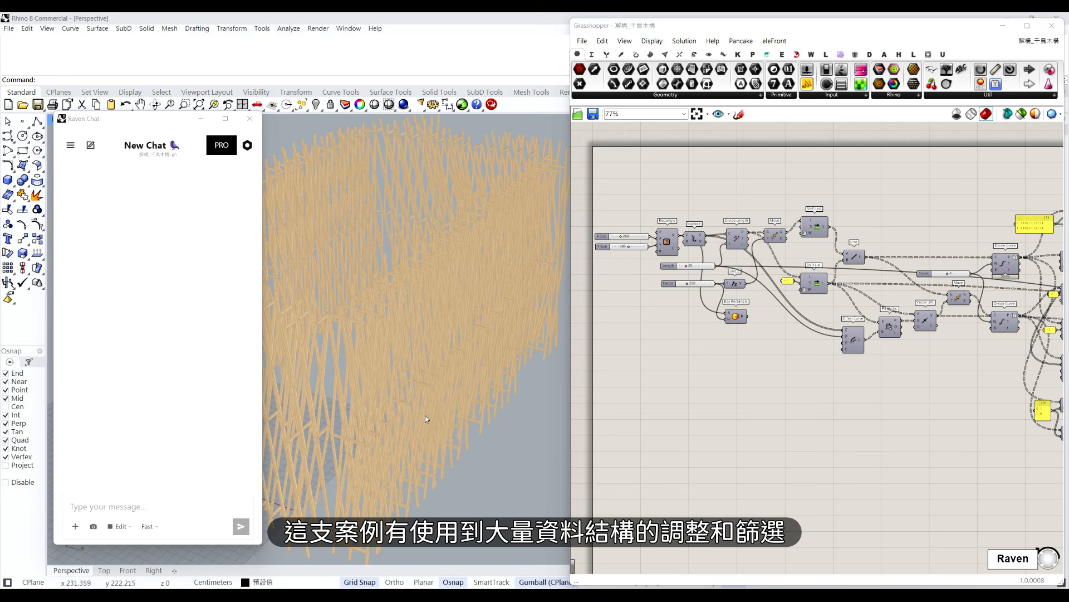
# Show the wooden lattice in Rendered display mode and ask Raven in Ask mode to explain the definition's logic and principles in Chinese
pyautogui.moveTo(426, 416); pyautogui.dragTo(426, 389, button='right')
pyautogui.scroll(-5, 427, 391)
pyautogui.moveTo(449, 435); pyautogui.dragTo(456, 412, button='right')
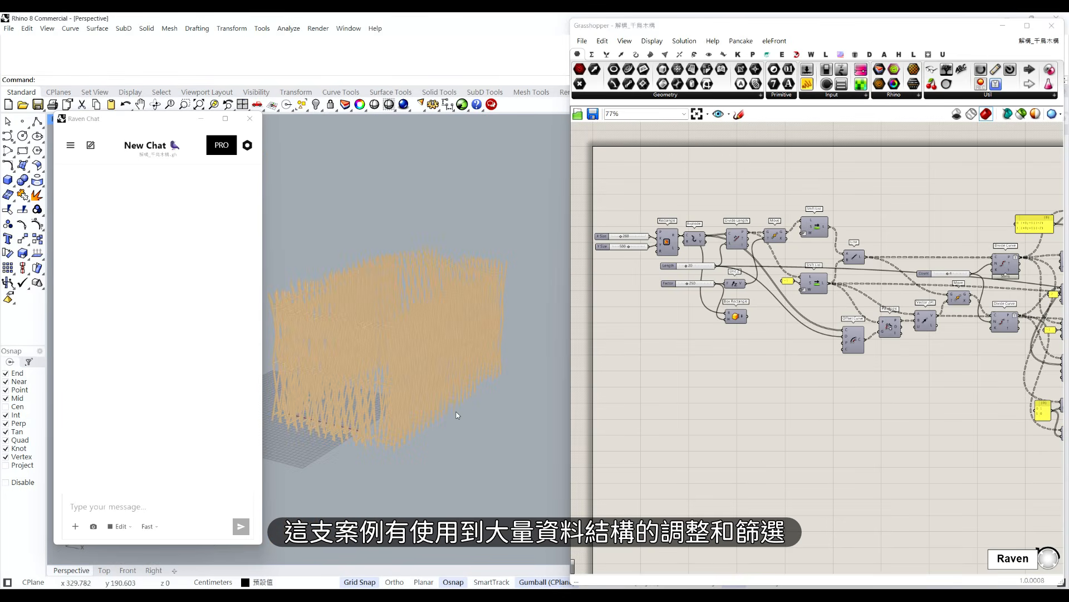
pyautogui.hotkey('ctrl', 'alt', 'r')
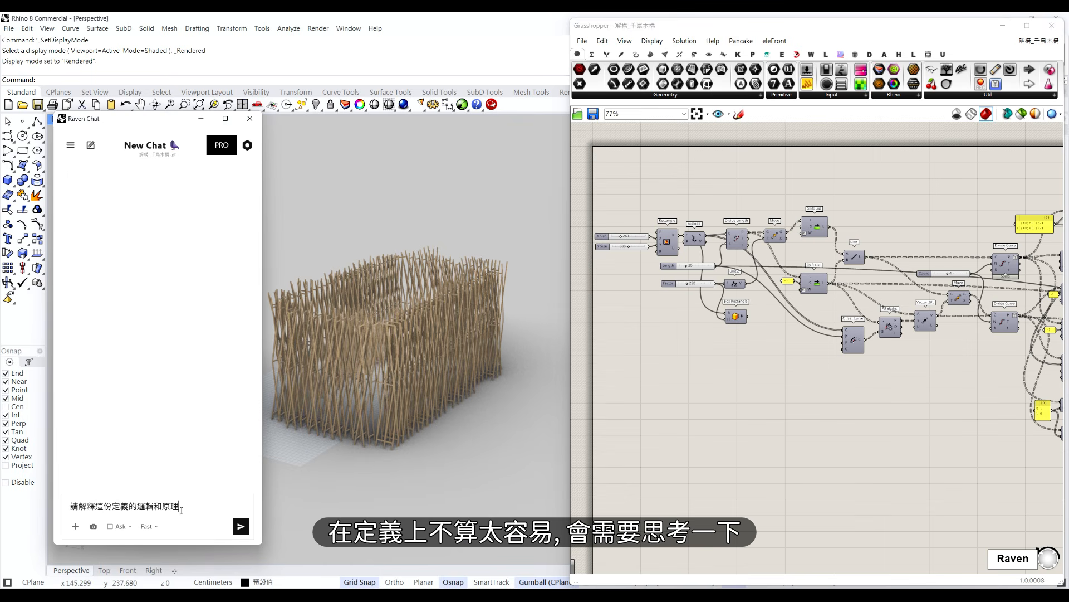
pyautogui.click(241, 527)
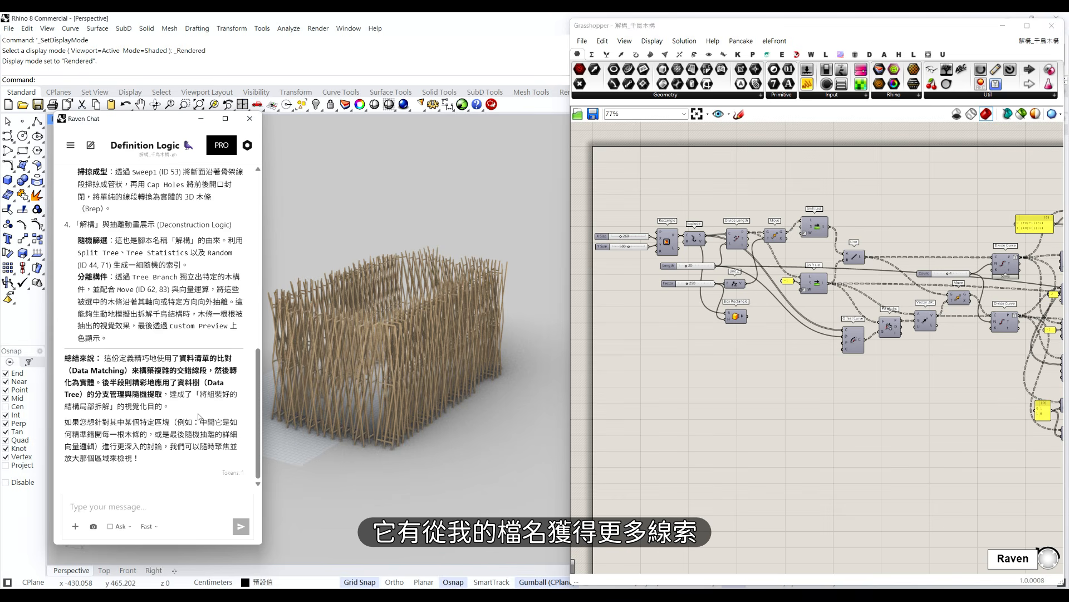
# Read Raven's explanation of the wooden lattice from the base geometry to the solid beam generation
pyautogui.scroll(15, 199, 416)
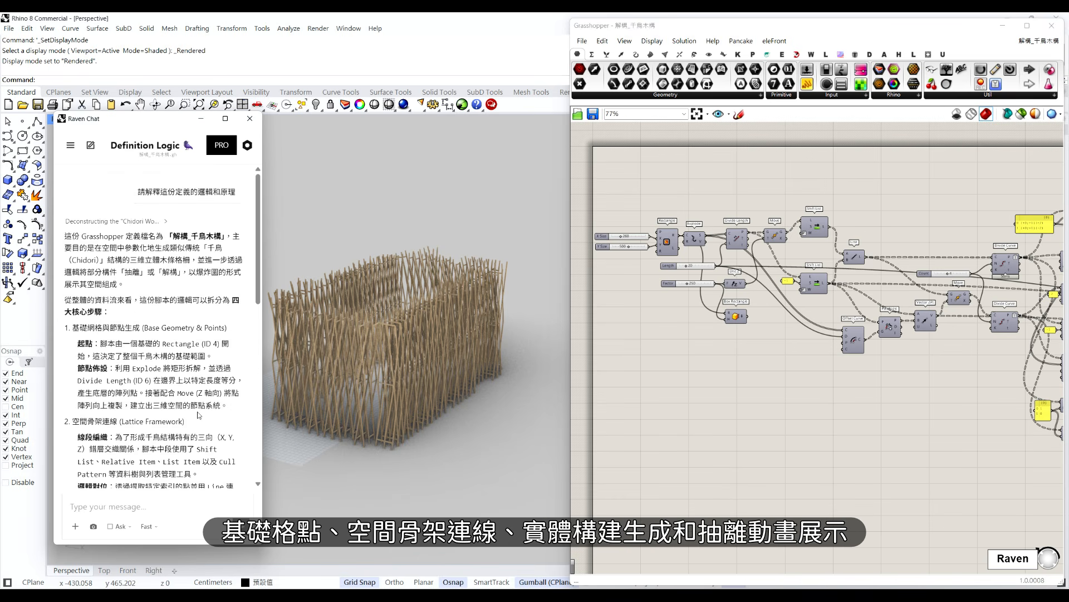
pyautogui.scroll(-5, 199, 416)
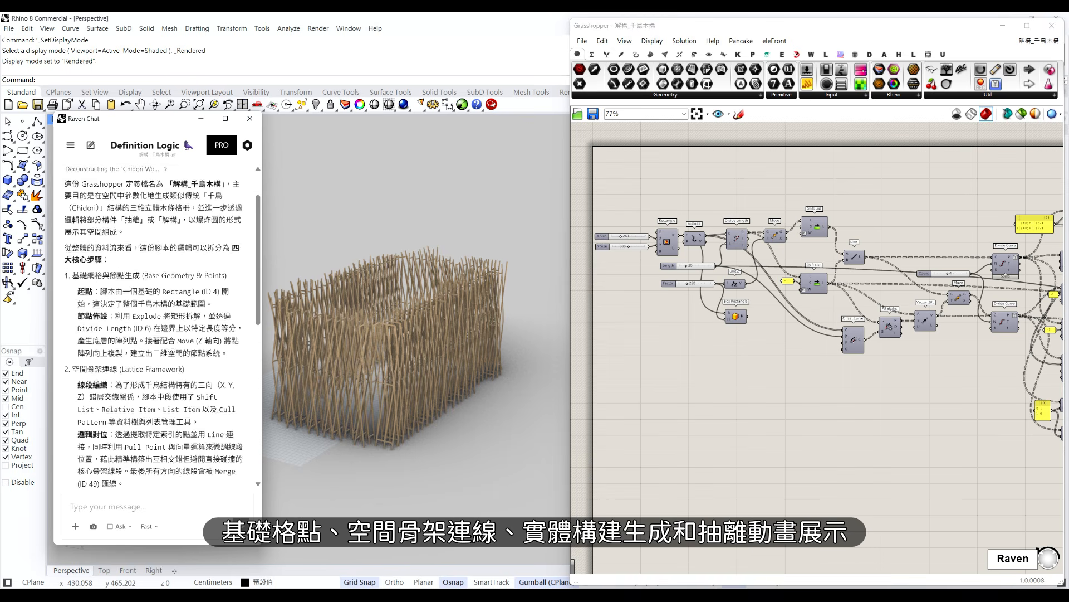
pyautogui.scroll(-3, 194, 363)
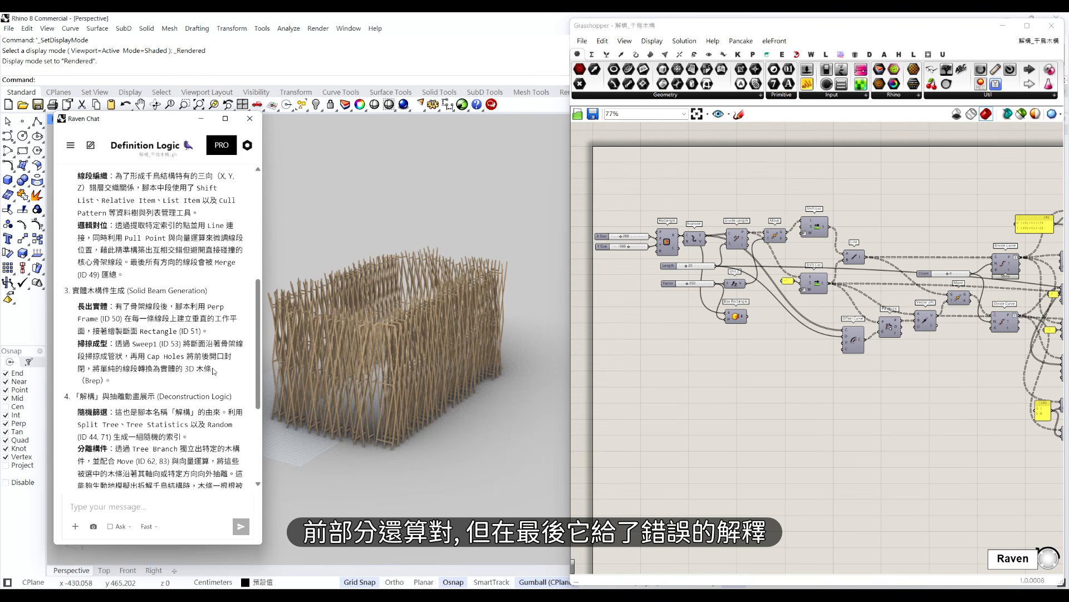
pyautogui.scroll(-2, 214, 371)
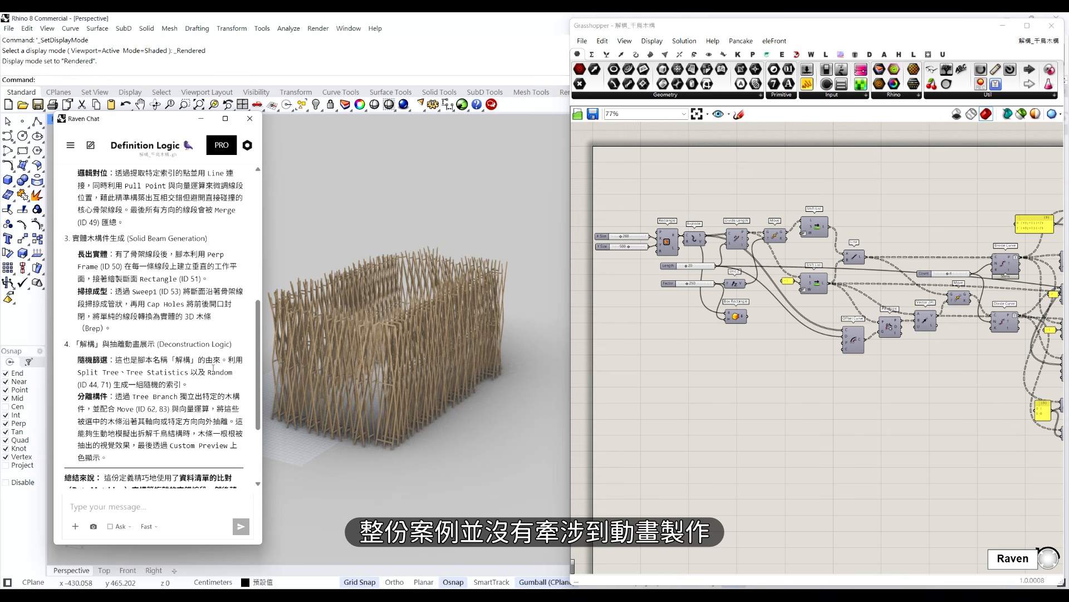
# Compare Raven's Deconstruction Logic section and summary with the final part of the wooden lattice definition
pyautogui.moveTo(77, 344); pyautogui.dragTo(231, 344)
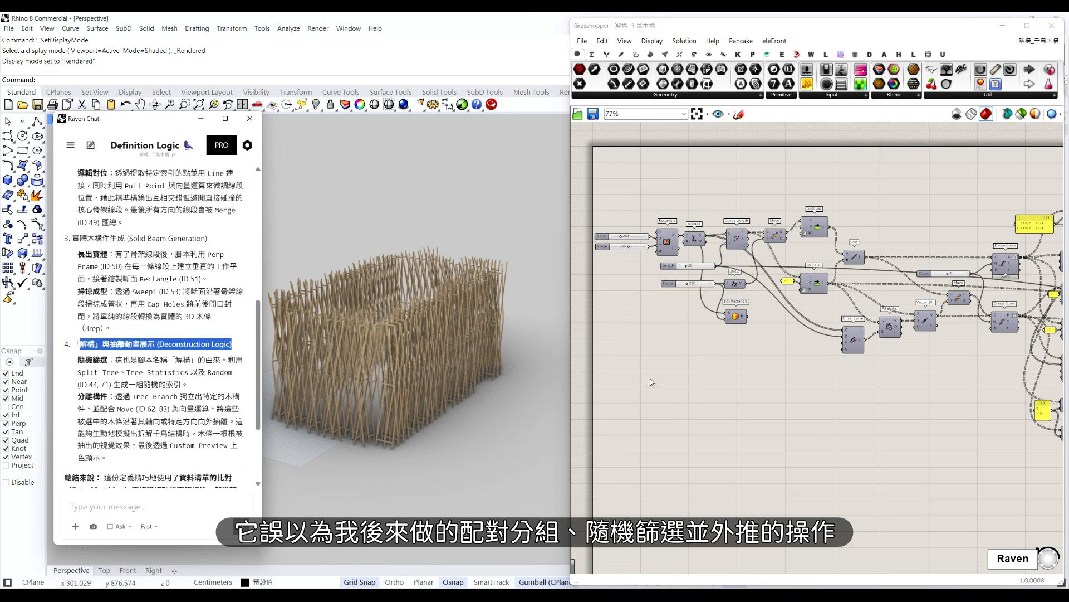
pyautogui.scroll(-3, 800, 373)
pyautogui.scroll(3, 801, 372)
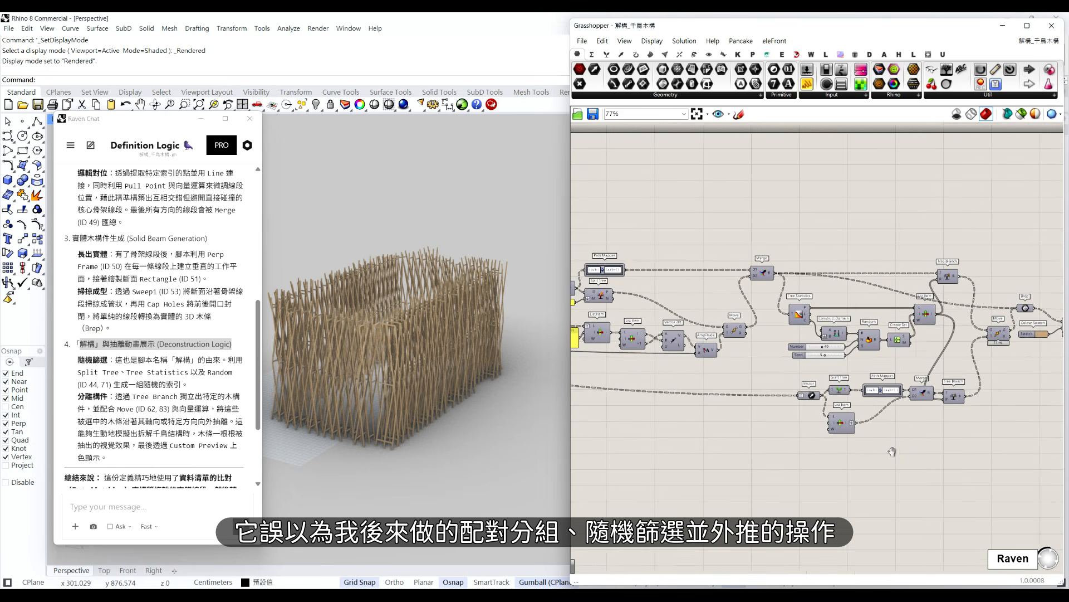
pyautogui.click(333, 422)
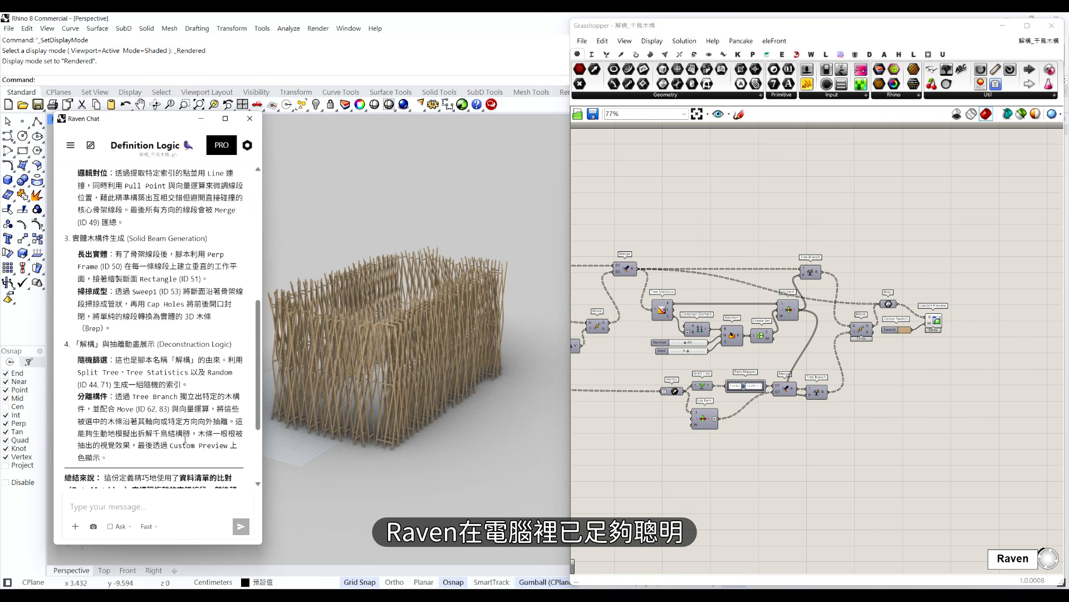
pyautogui.scroll(-2, 184, 417)
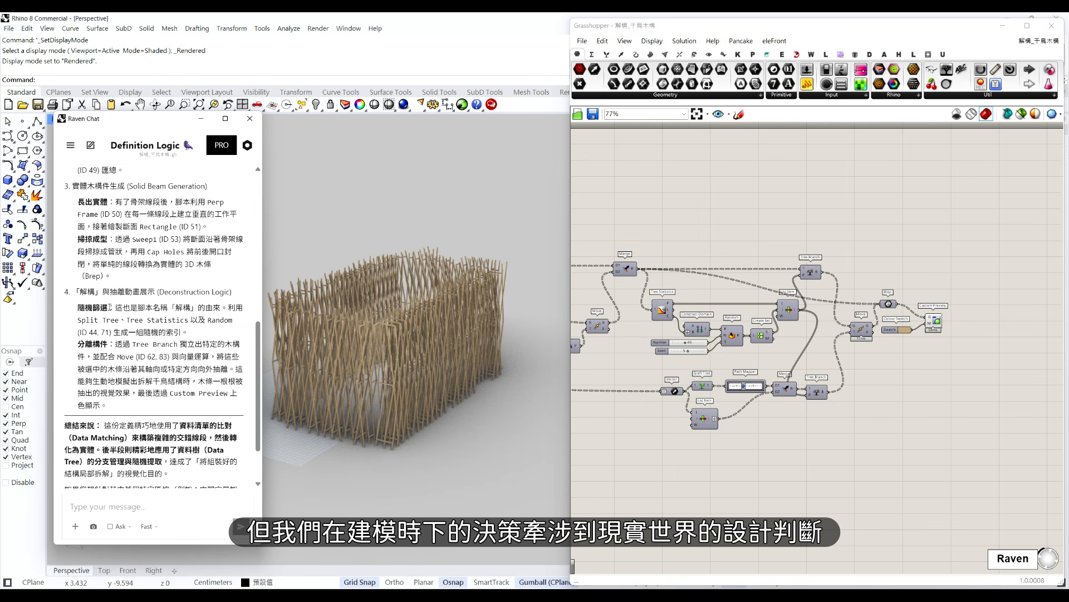
pyautogui.scroll(-2, 129, 379)
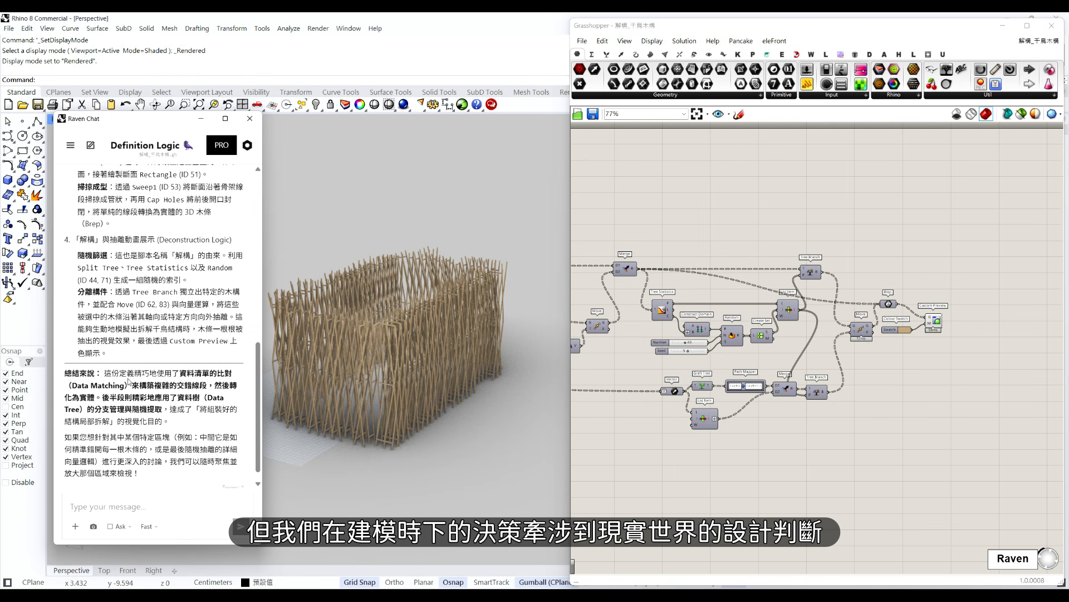
pyautogui.scroll(-1, 191, 422)
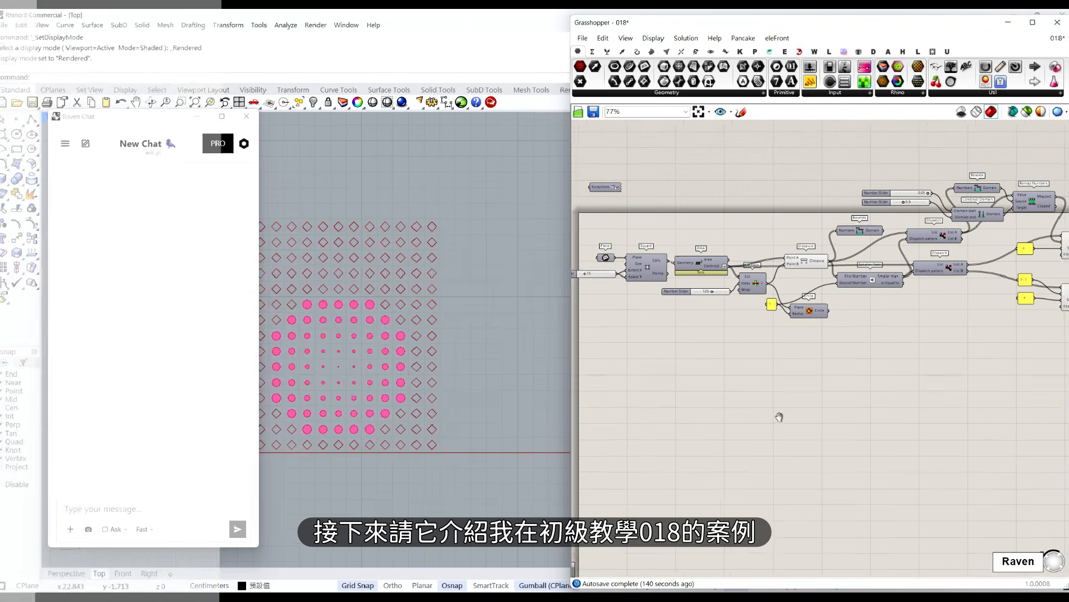
# Examine the 018 definition and its pattern, and set the List Item index to 96 to move the attractor point
pyautogui.click(202, 119)
pyautogui.moveTo(394, 347); pyautogui.dragTo(368, 354, button='right')
pyautogui.moveTo(788, 372); pyautogui.dragTo(726, 376, button='right')
pyautogui.moveTo(896, 382); pyautogui.dragTo(867, 394, button='right')
pyautogui.moveTo(628, 295); pyautogui.dragTo(623, 293)
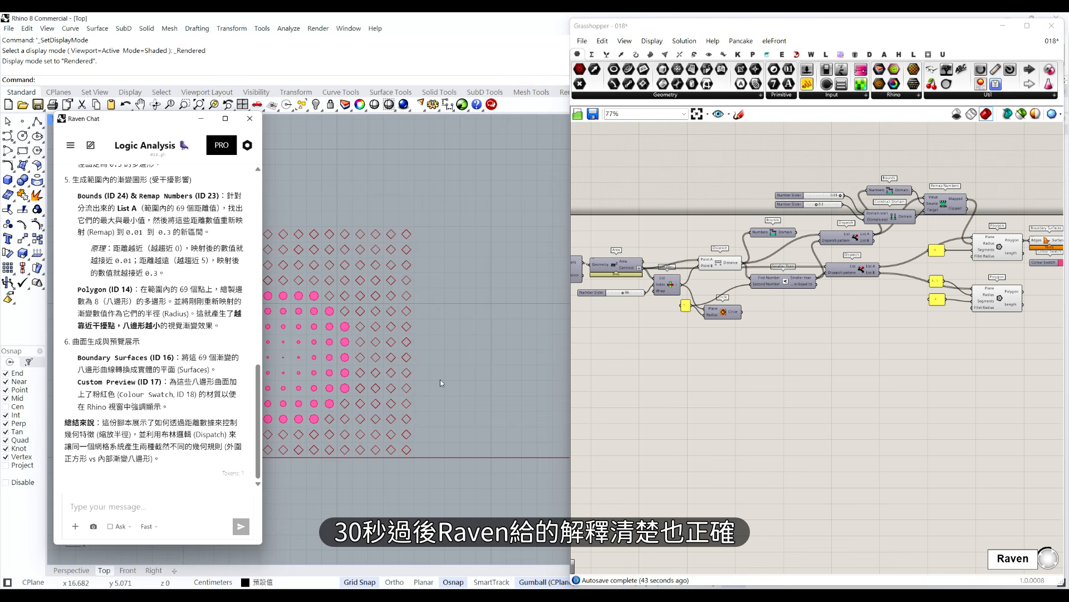
# Read Raven's explanation of the 018 attractor definition from its grid points to the gradient polygons, alongside the pattern in the viewport
pyautogui.scroll(10, 218, 312)
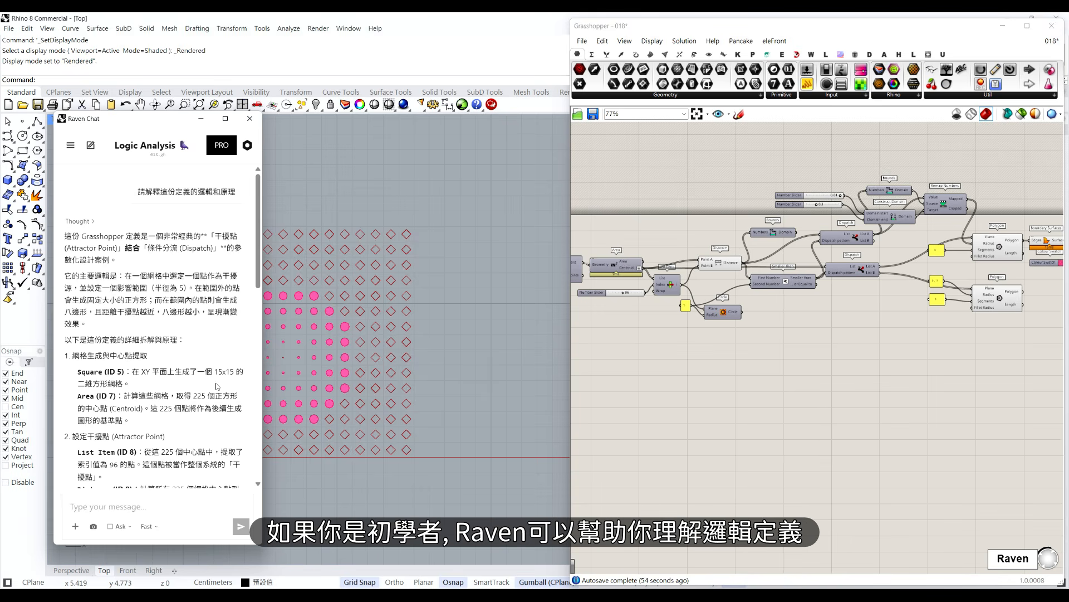
pyautogui.scroll(-1, 214, 385)
pyautogui.scroll(-1, 212, 384)
pyautogui.moveTo(346, 383); pyautogui.dragTo(442, 379, button='right')
pyautogui.scroll(-2, 158, 337)
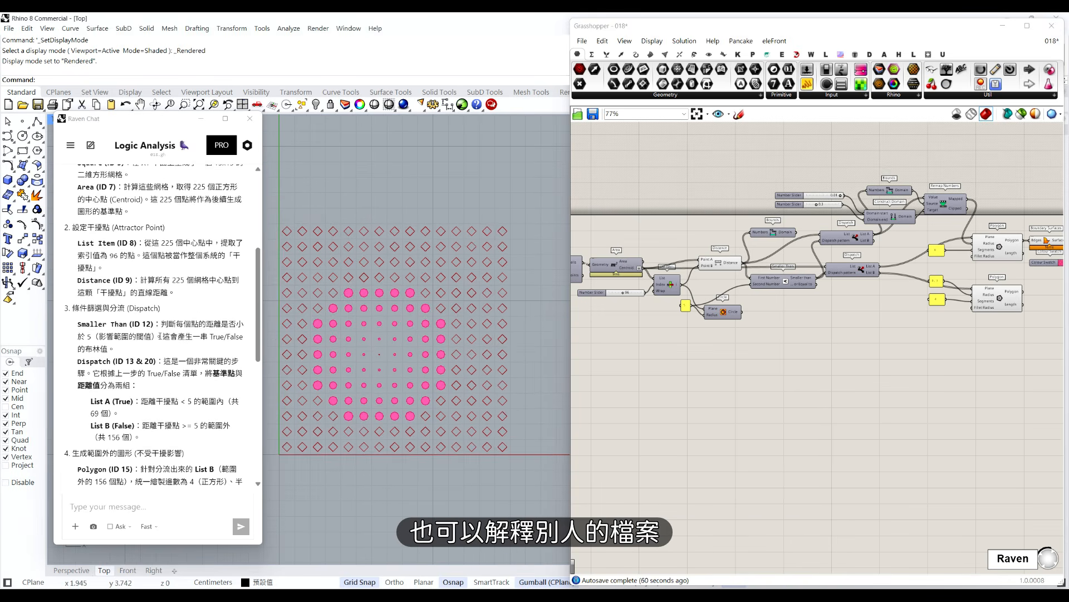
pyautogui.scroll(-4, 184, 356)
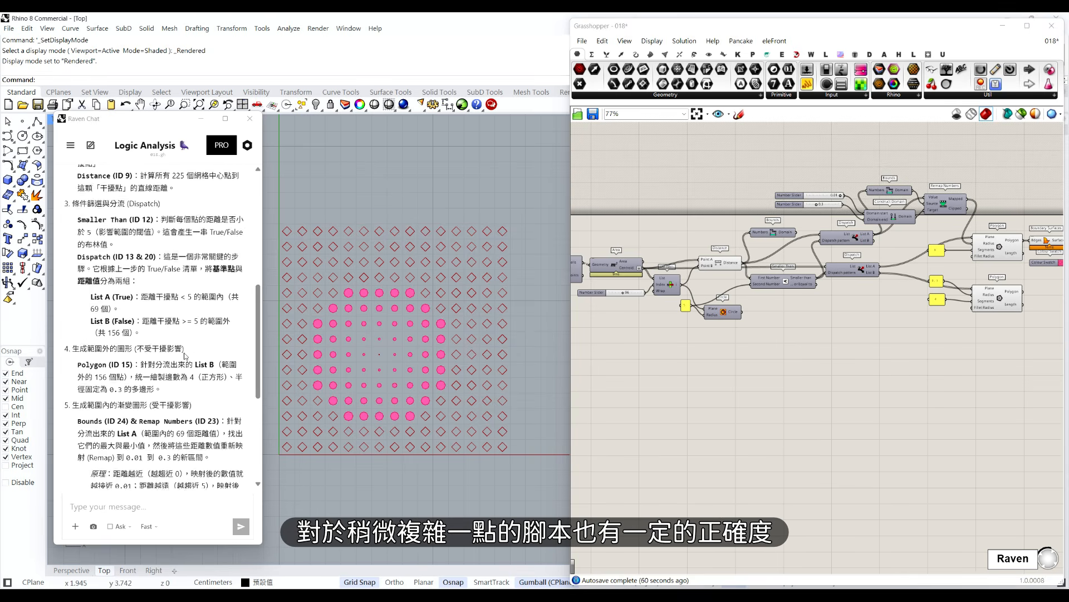
# Read the rest of Raven's explanation of the 018 definition, from the gradient octagons to the preview and summary
pyautogui.scroll(-3, 185, 355)
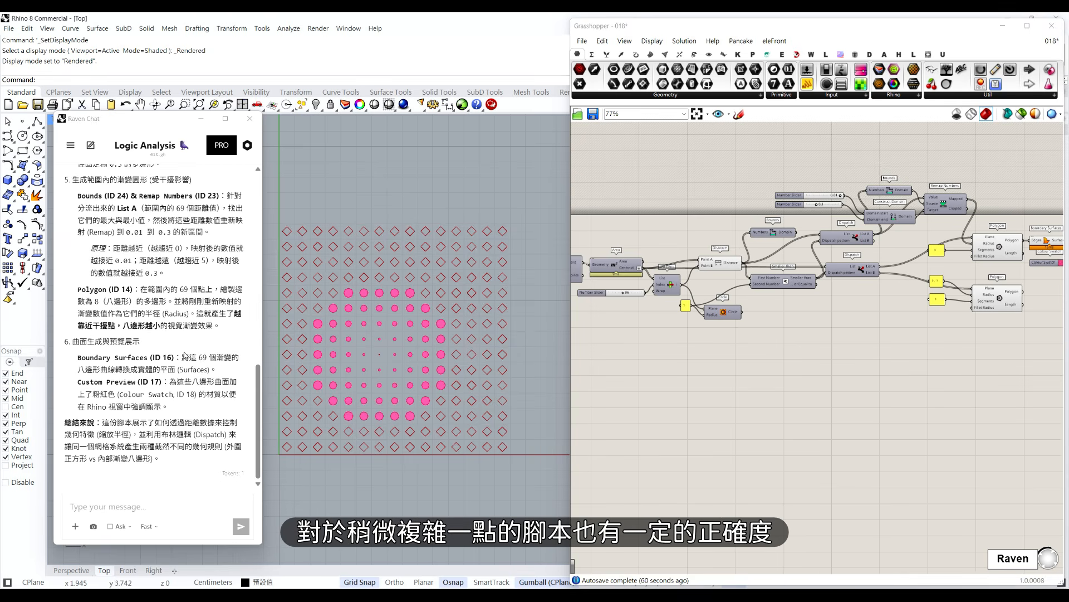
pyautogui.moveTo(984, 431); pyautogui.dragTo(882, 439, button='right')
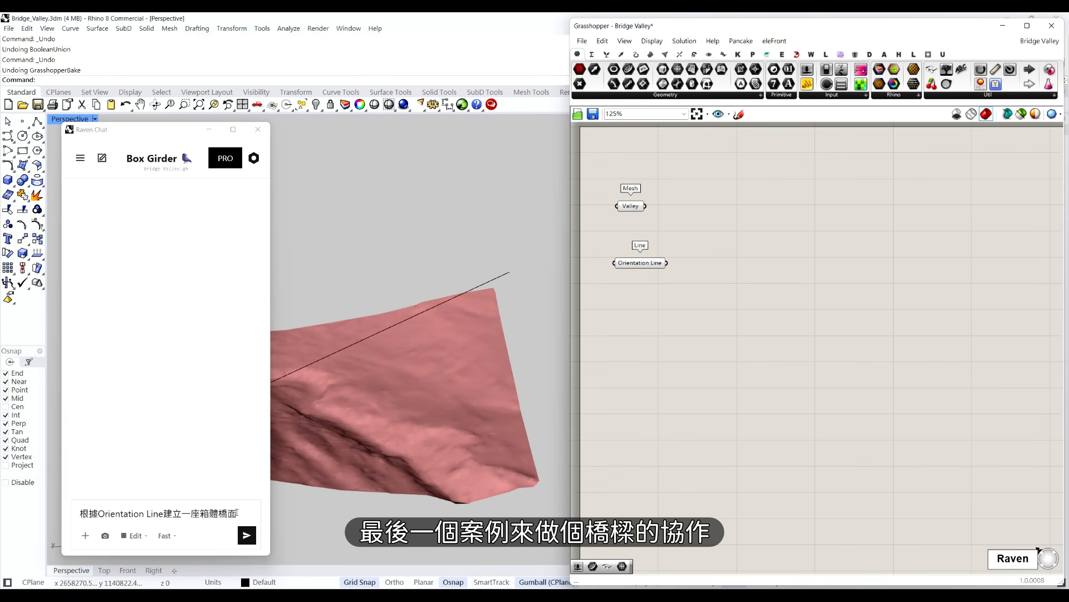
# Examine the Bridge Valley terrain in the viewport and identify the geometry referenced by the Valley mesh and Orientation Line parameters
pyautogui.click(237, 513)
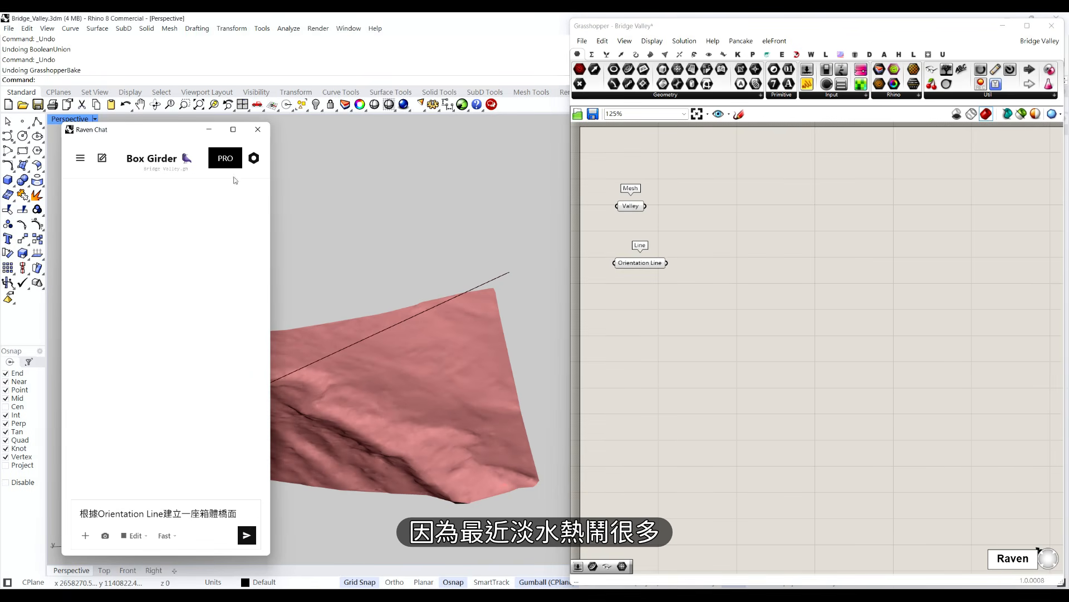
pyautogui.click(209, 130)
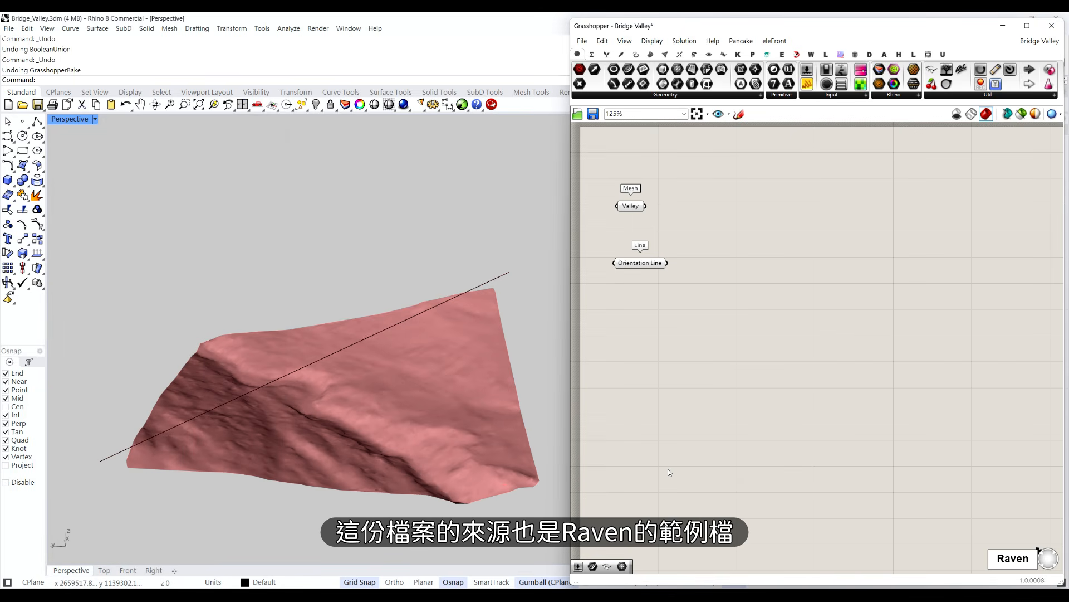
pyautogui.moveTo(446, 448)
pyautogui.mouseDown(button='right')
pyautogui.moveTo(429, 443)
pyautogui.moveTo(444, 452)
pyautogui.mouseUp(button='right')
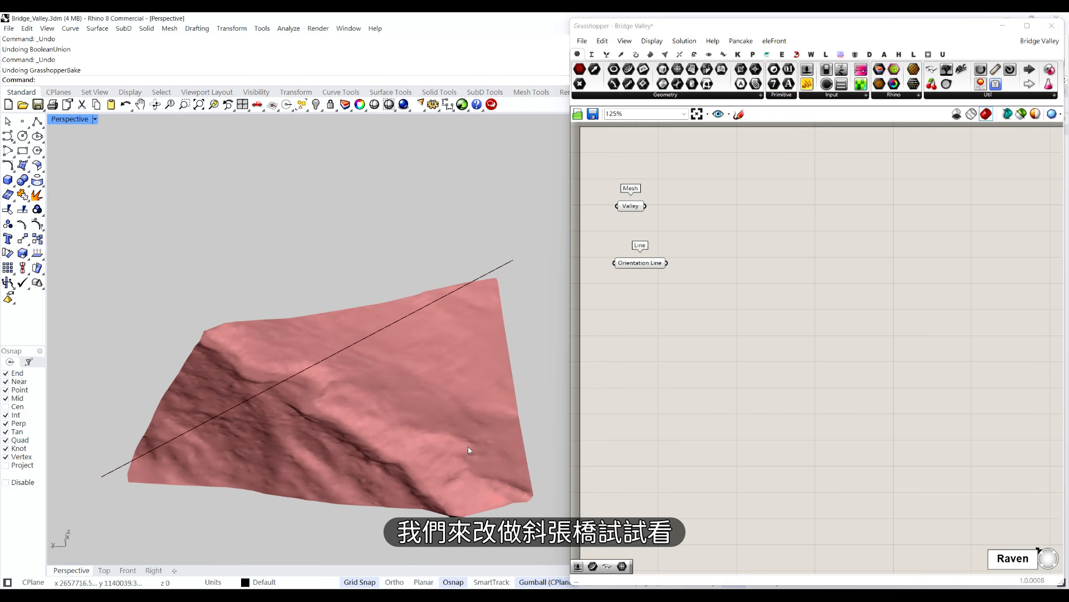
pyautogui.click(631, 206)
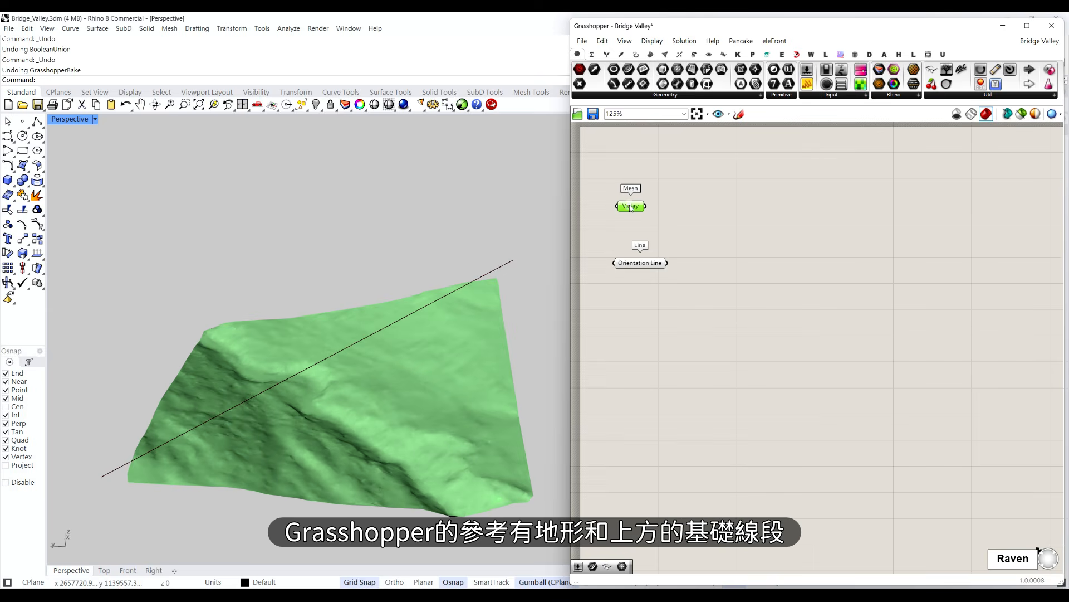
pyautogui.click(665, 241)
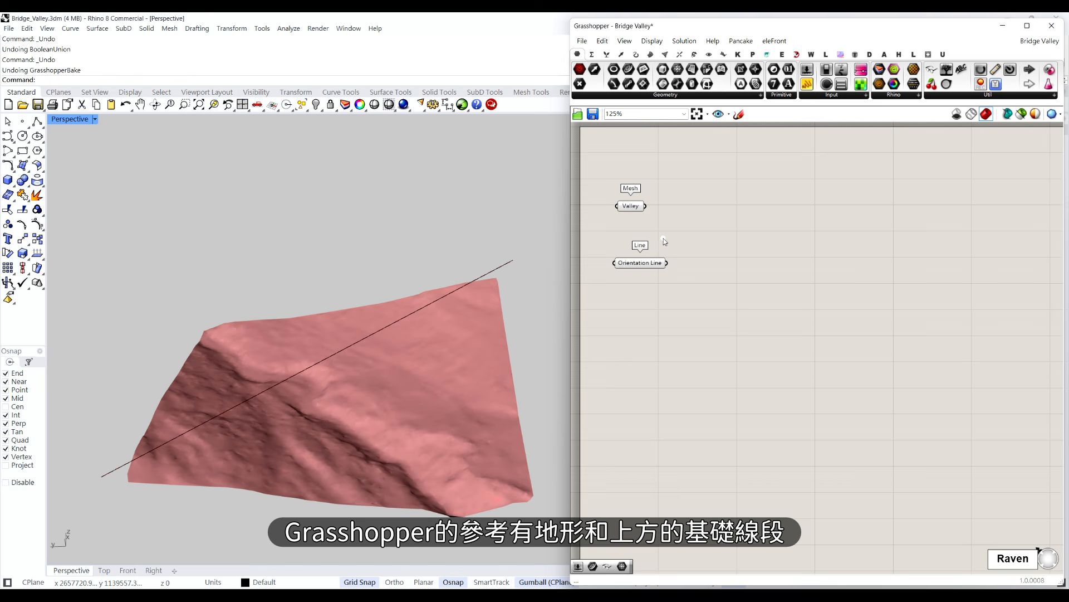
pyautogui.click(654, 266)
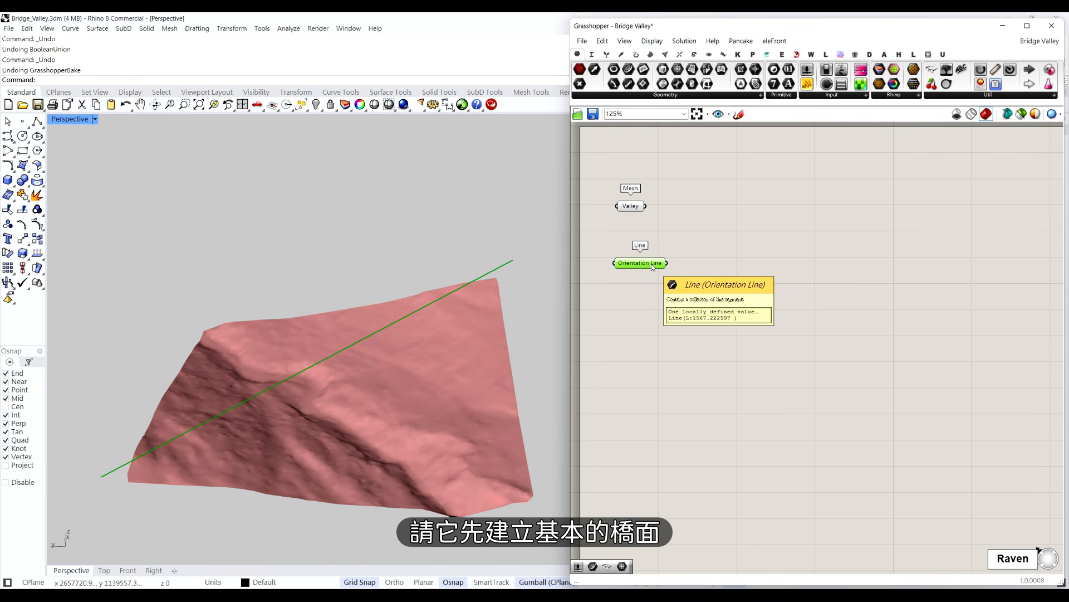
# Send Raven the prompt "根據Orientation Line建立一座箱體橋面" to build a box-girder deck, and inspect the deck end over the valley
pyautogui.click(1001, 565)
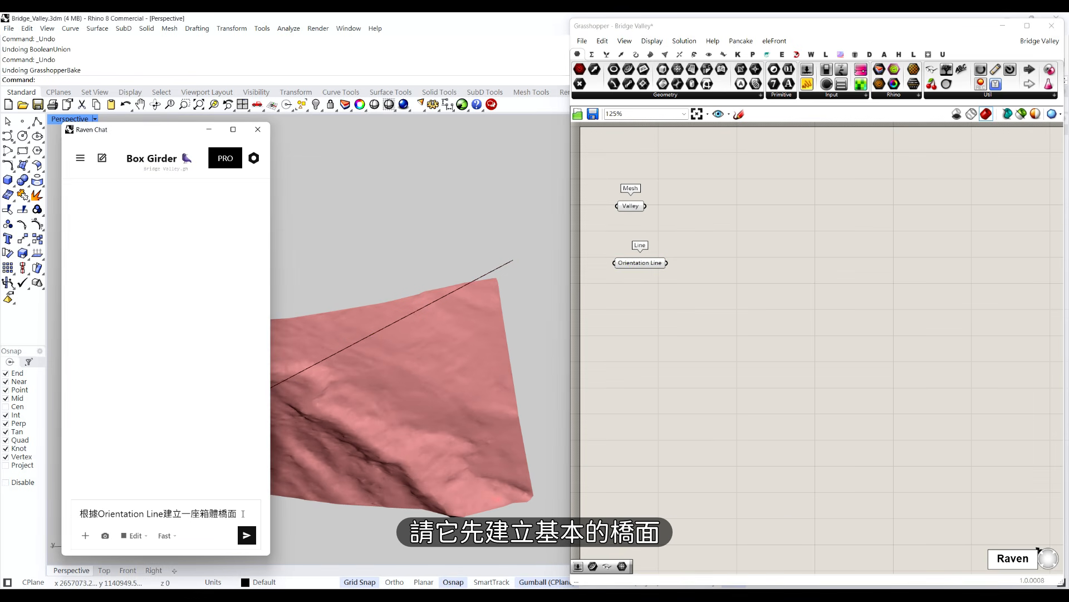
pyautogui.press('Return')
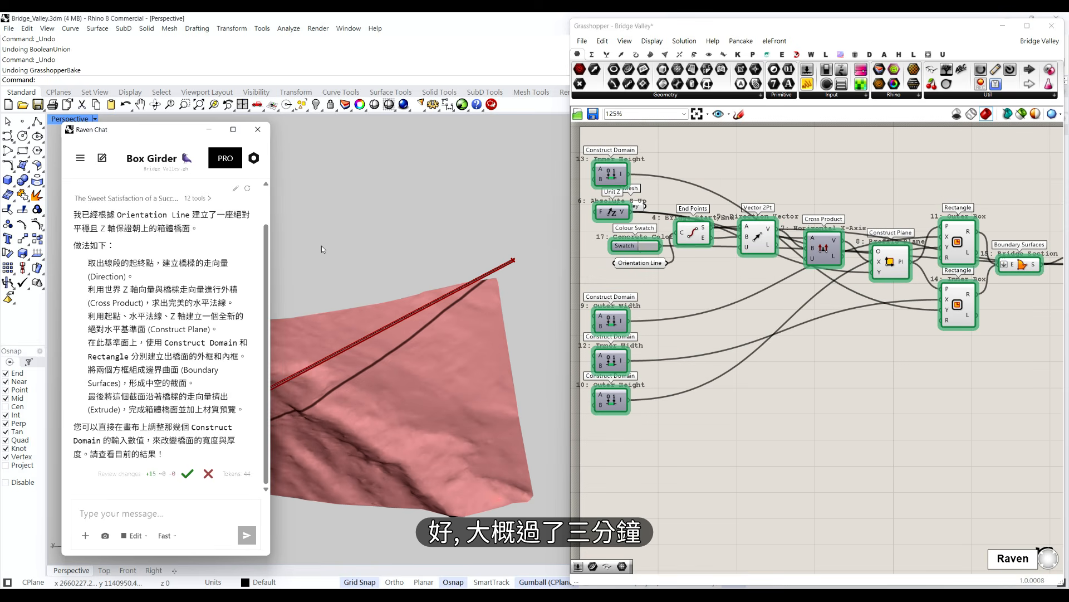
pyautogui.click(210, 130)
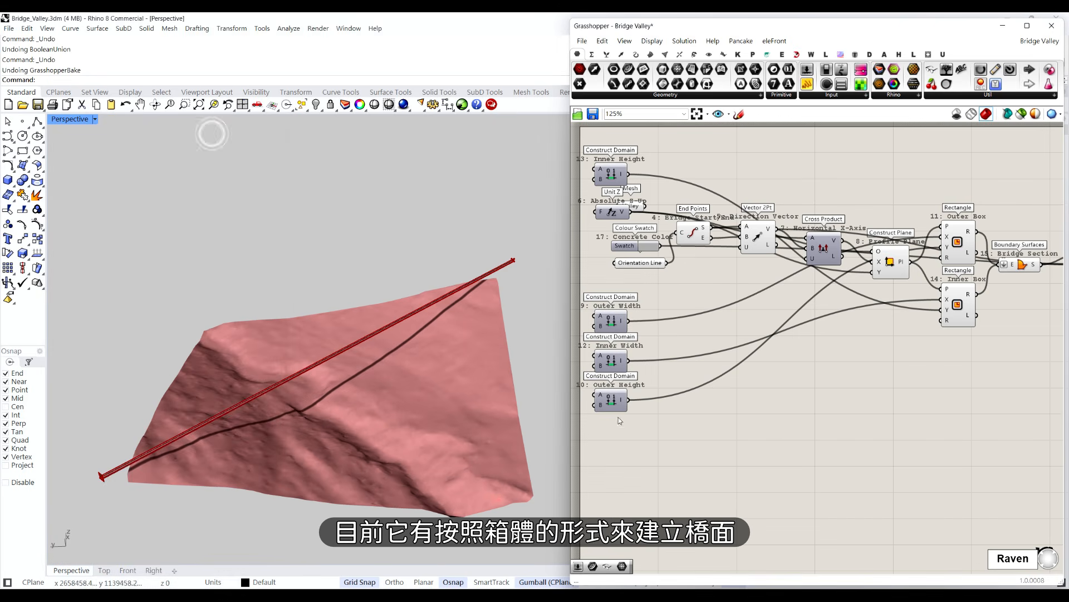
pyautogui.moveTo(293, 396); pyautogui.dragTo(184, 492, button='right')
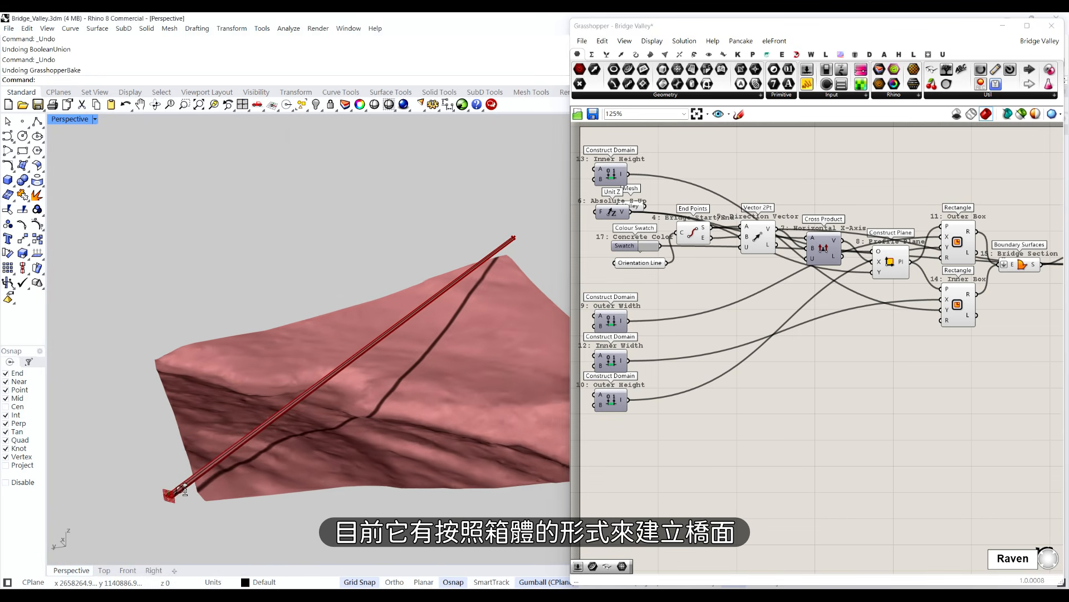
pyautogui.scroll(5, 184, 492)
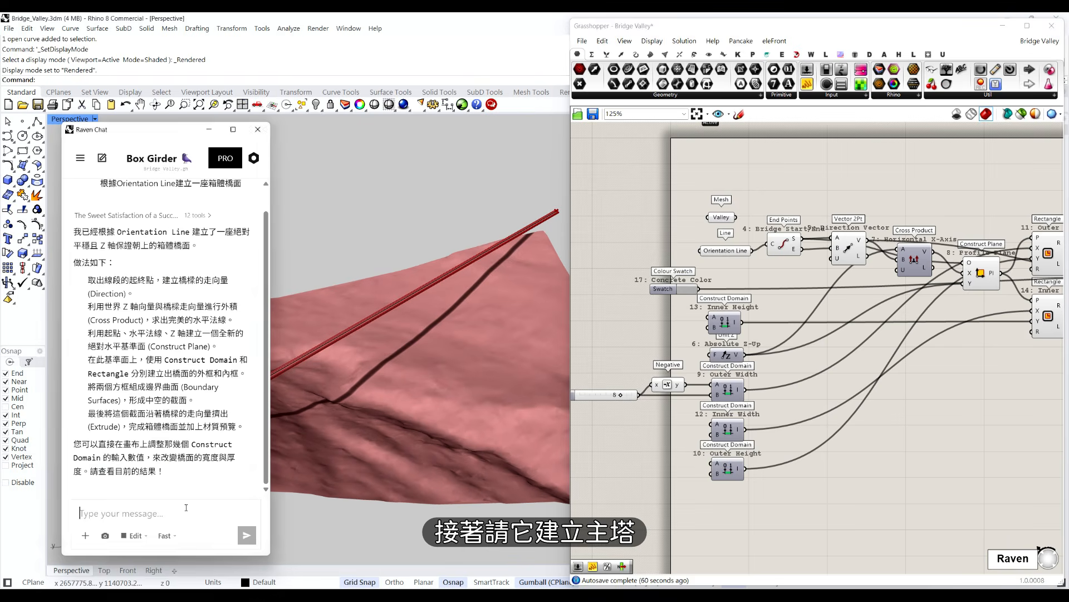
# Send Raven "接下來進行斜張橋建置, 在Orientation Line 中點新增橋的主塔, 倒Y造型" to add an inverted-Y tower, and accept the changes
pyautogui.write('接下來進行斜張橋建置, 在Orientation Line 中點新增橋的主塔, 倒Y造型')
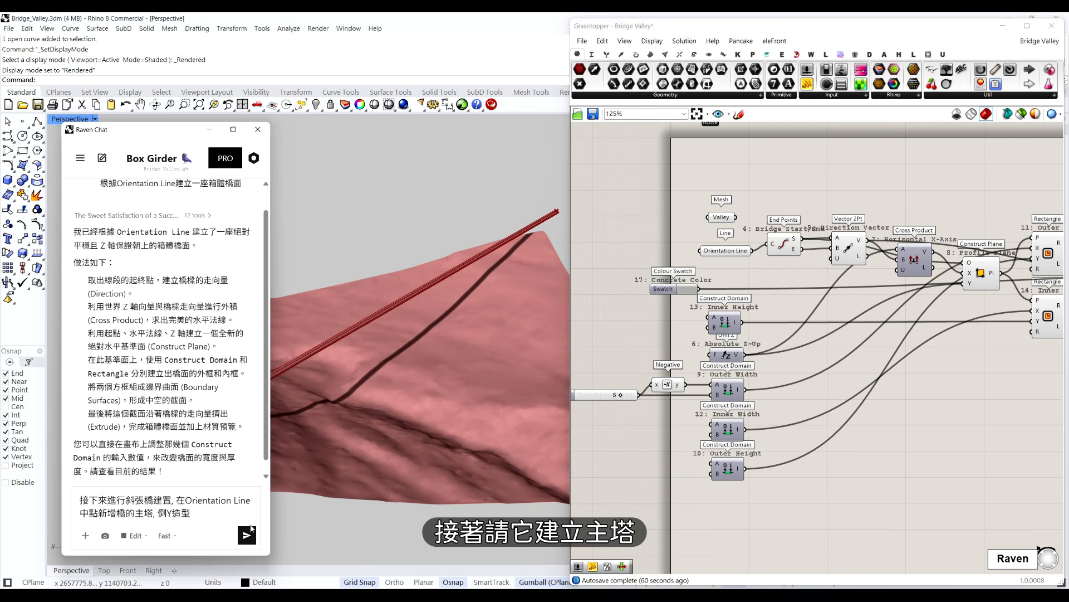
pyautogui.press('Return')
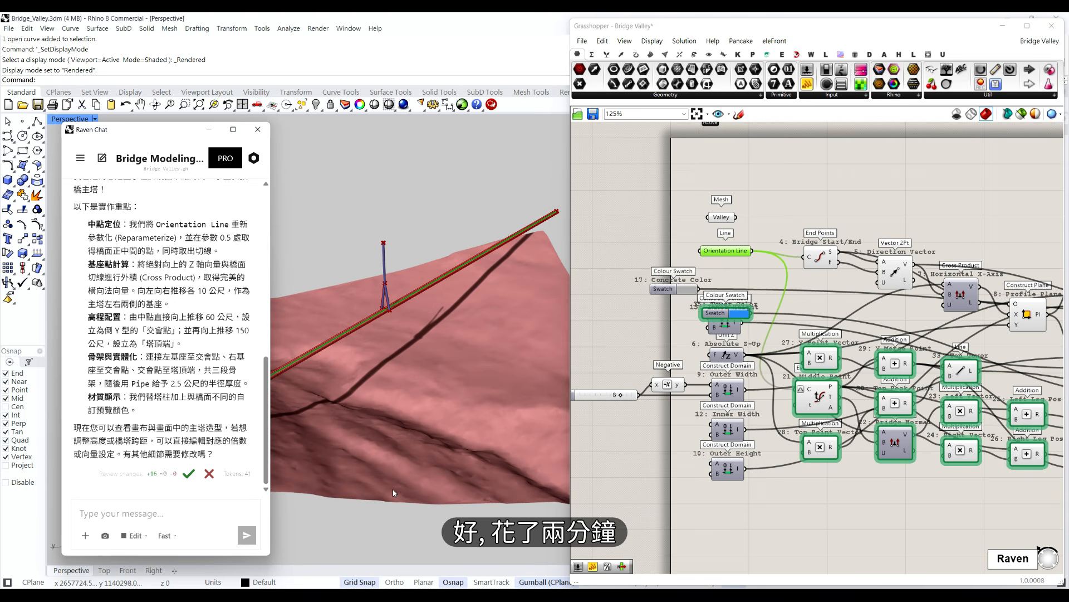
pyautogui.click(189, 472)
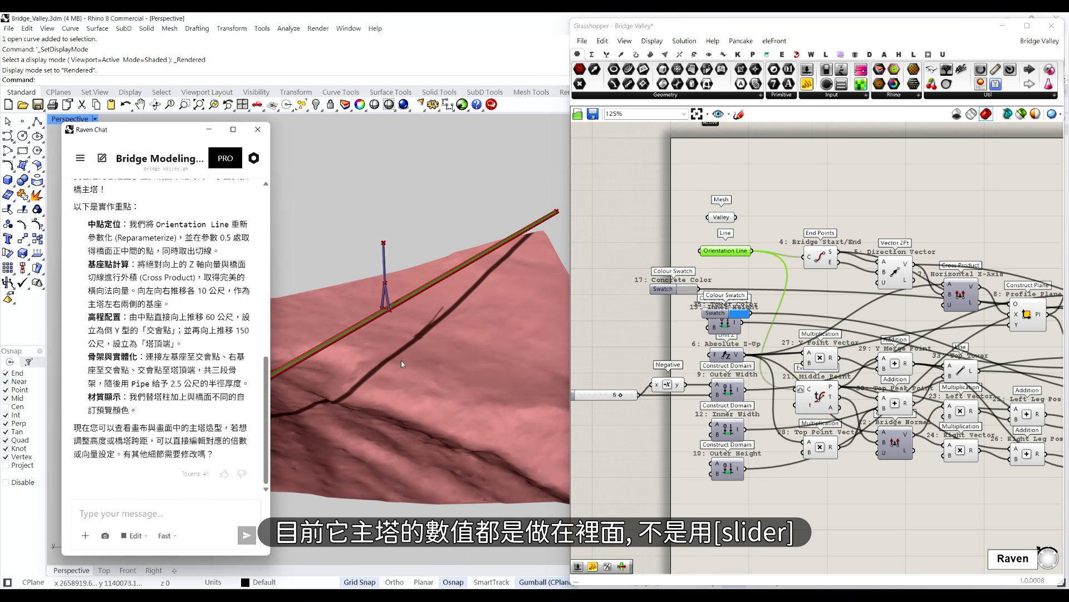
# Ask Raven for slider-controlled tower values and legs reaching the Valley terrain with "讓主塔的數值可用slider調整, 並讓主塔的底部延伸至底部Valley地形"
pyautogui.moveTo(399, 294); pyautogui.dragTo(484, 303, button='right')
pyautogui.click(149, 516)
pyautogui.write('讓主塔的數值可用slider調整, 並讓主塔的底部延伸至底部Valley地形')
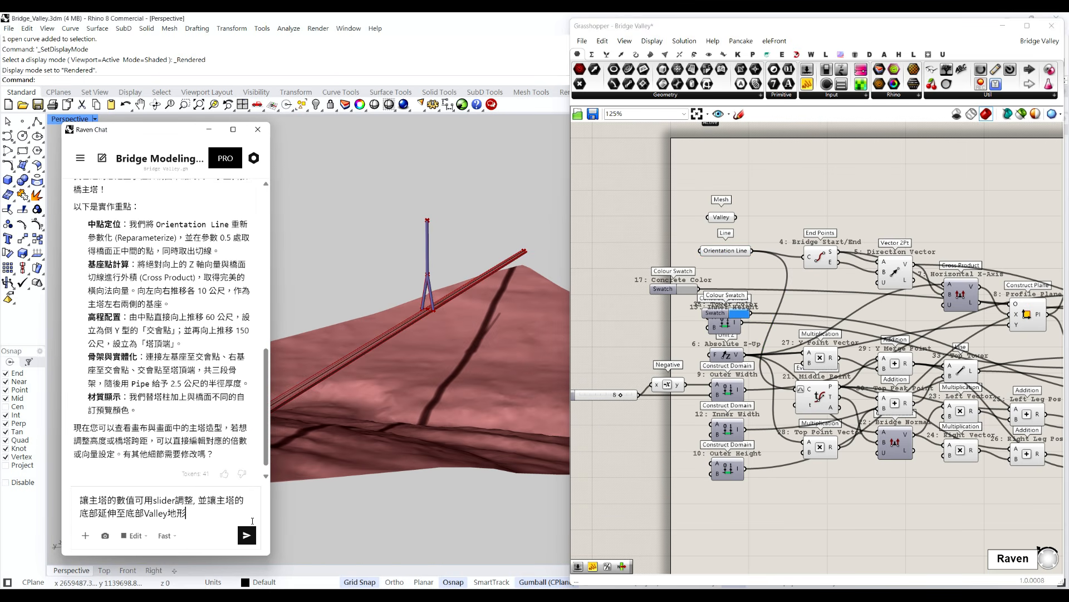
pyautogui.click(251, 538)
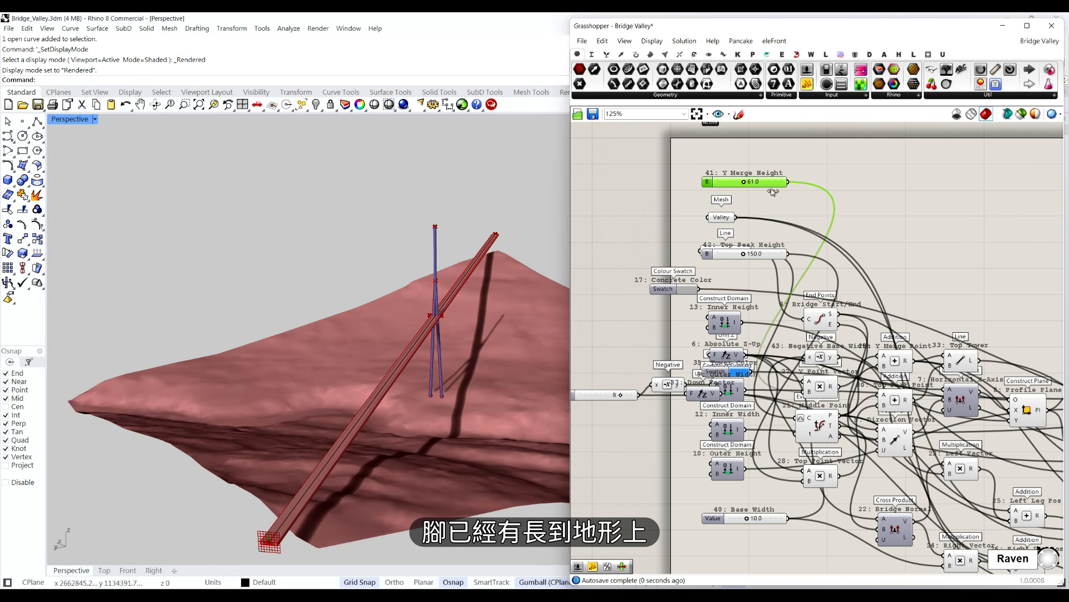
# Widen the tower legs by setting the Base Width slider to 26.1
pyautogui.scroll(2, 760, 150)
pyautogui.moveTo(760, 149); pyautogui.dragTo(715, 57, button='right')
pyautogui.moveTo(701, 492); pyautogui.dragTo(723, 506)
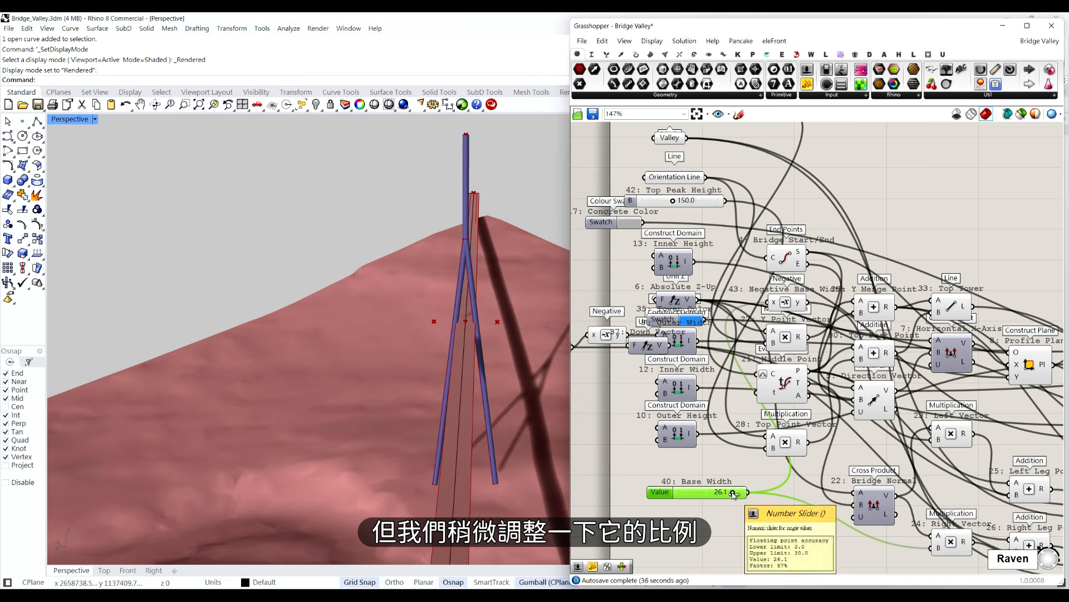
pyautogui.moveTo(747, 527); pyautogui.dragTo(720, 480, button='right')
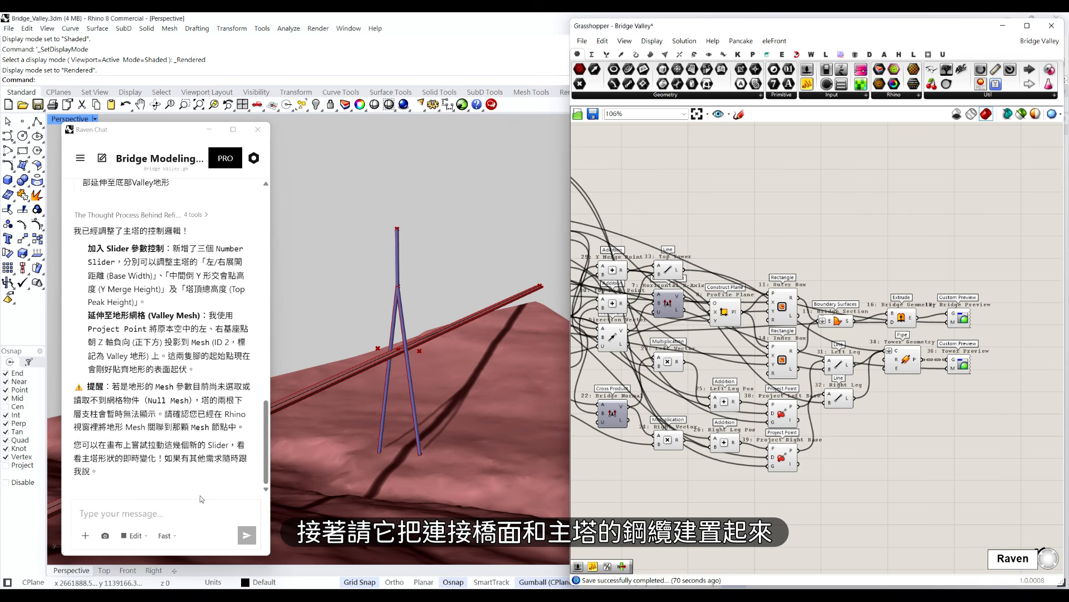
# Ask Raven to build the stay cables between the deck and the tower with the prompt "把連接橋面與主塔的斜張鋼纜建置起來"
pyautogui.click(174, 516)
pyautogui.write('把連接橋面與主塔的斜張鋼纜建置起來')
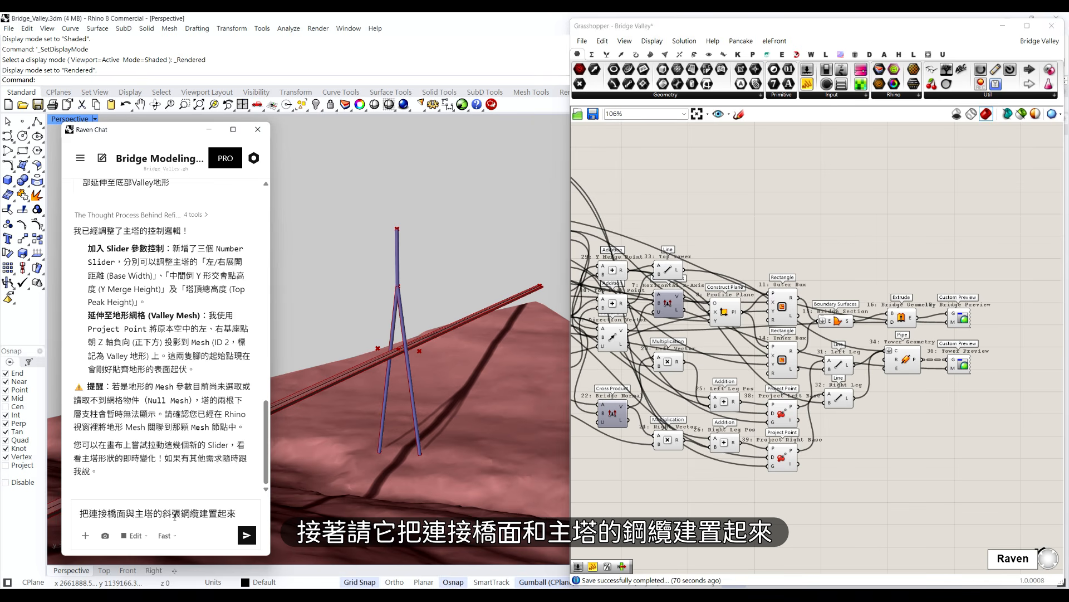
pyautogui.click(253, 536)
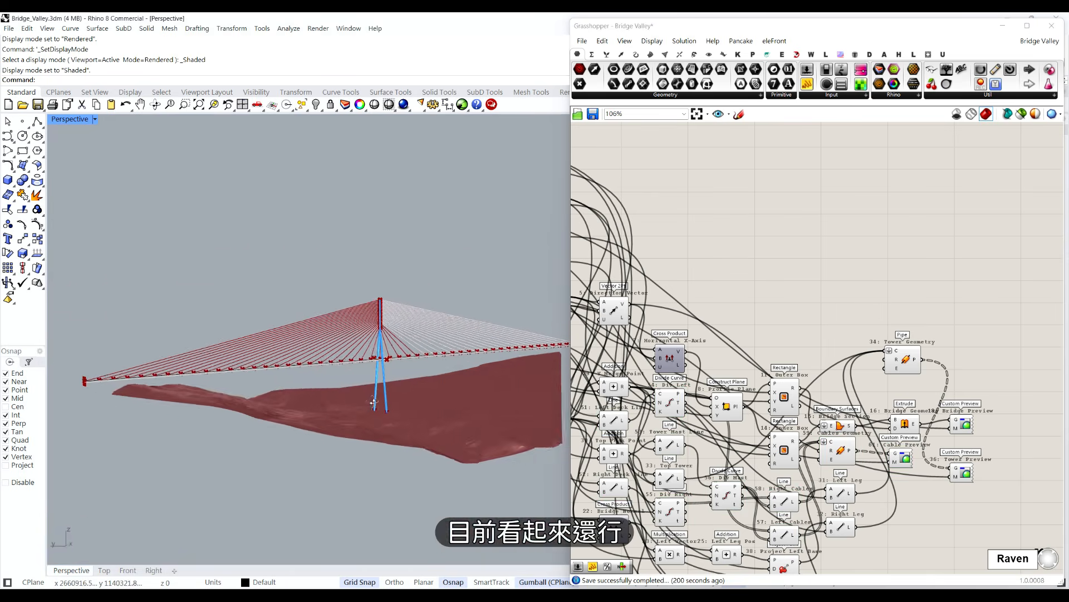
# Set the Cable Count slider to 24 to change the density of the stay cables
pyautogui.moveTo(667, 232); pyautogui.dragTo(632, 245)
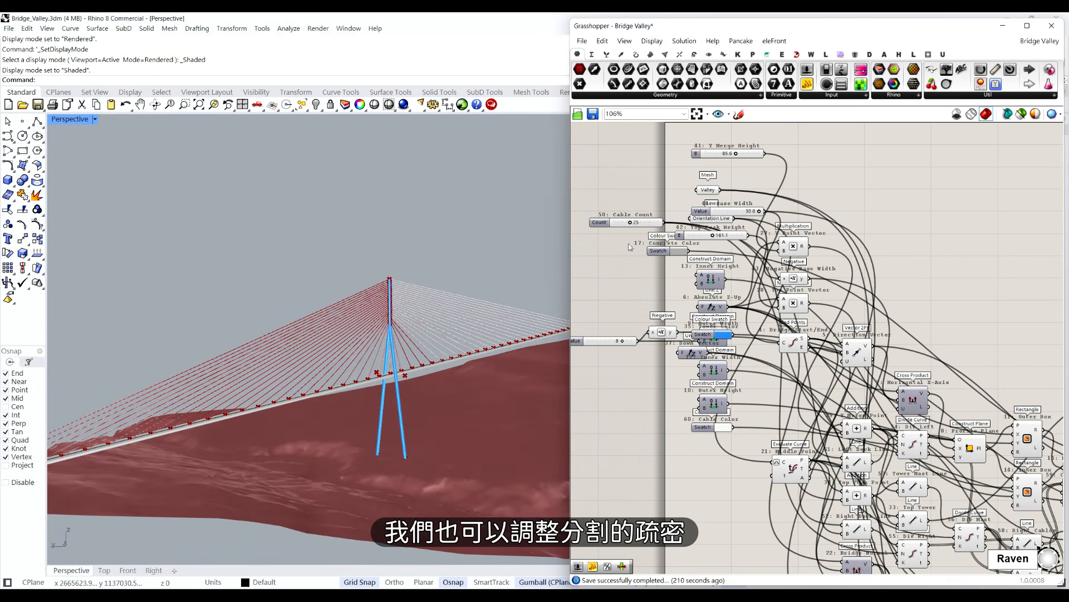
pyautogui.scroll(3, 634, 234)
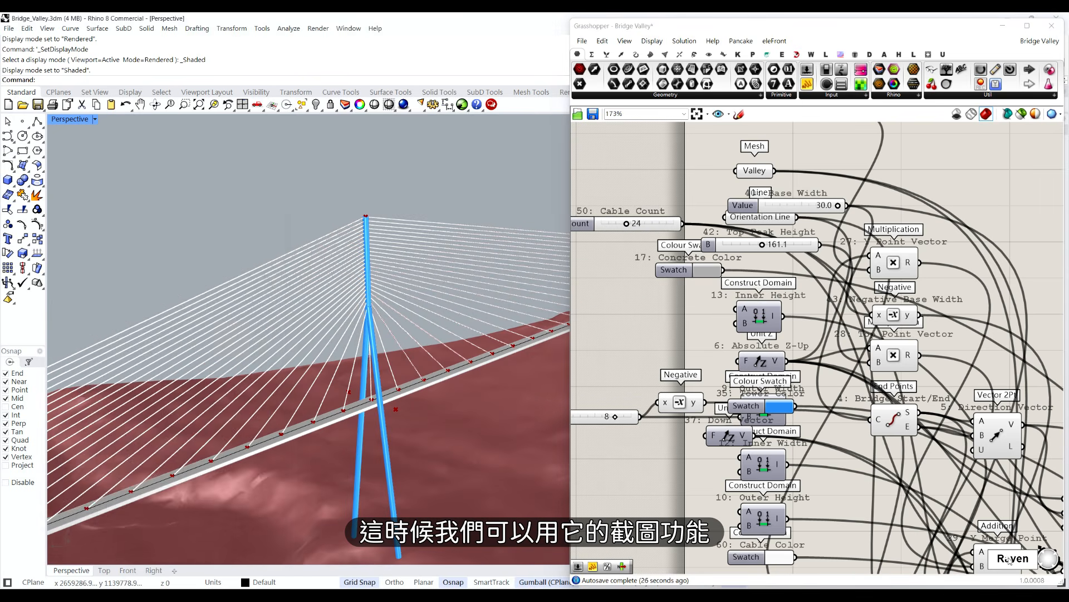
# Attach a viewport screenshot to the Raven chat with a yellow mark where the cables meet the deck beneath the tower
pyautogui.click(1009, 559)
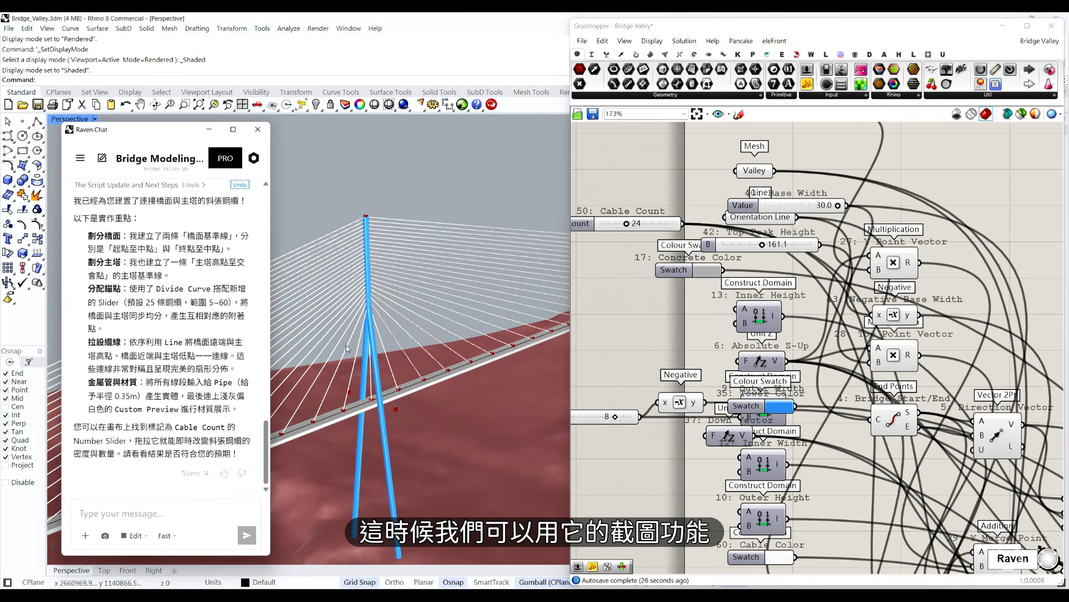
pyautogui.click(104, 536)
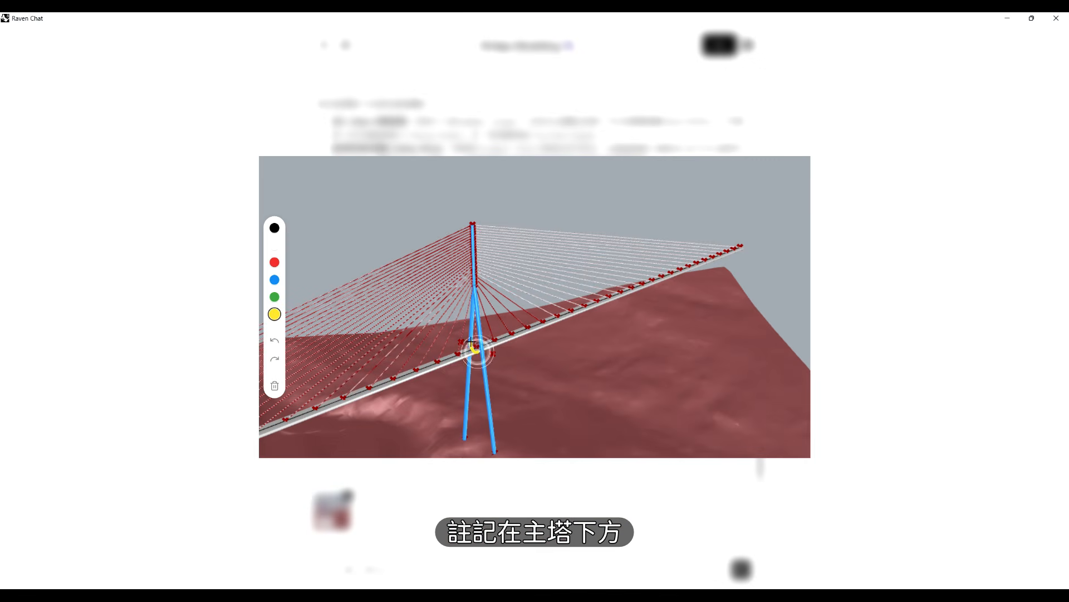
pyautogui.moveTo(471, 342); pyautogui.dragTo(482, 350)
pyautogui.click(717, 474)
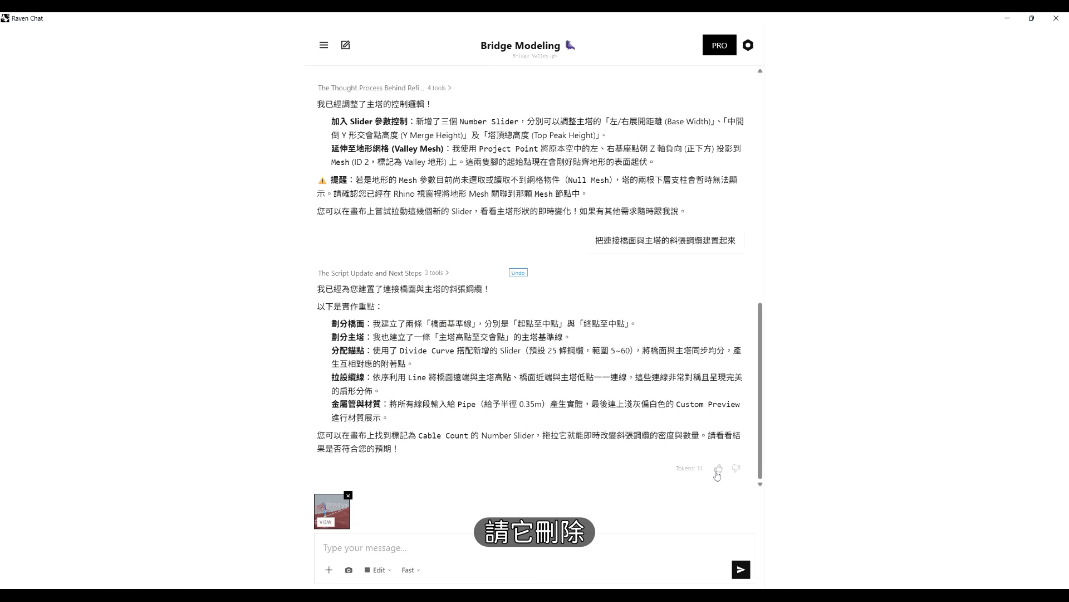
# Restore the chat window's size and send the prompt "將主塔下方這個位置的纜線去除" to remove the marked cables
pyautogui.click(1032, 18)
pyautogui.write('將主塔下方這個位置的纜線去除')
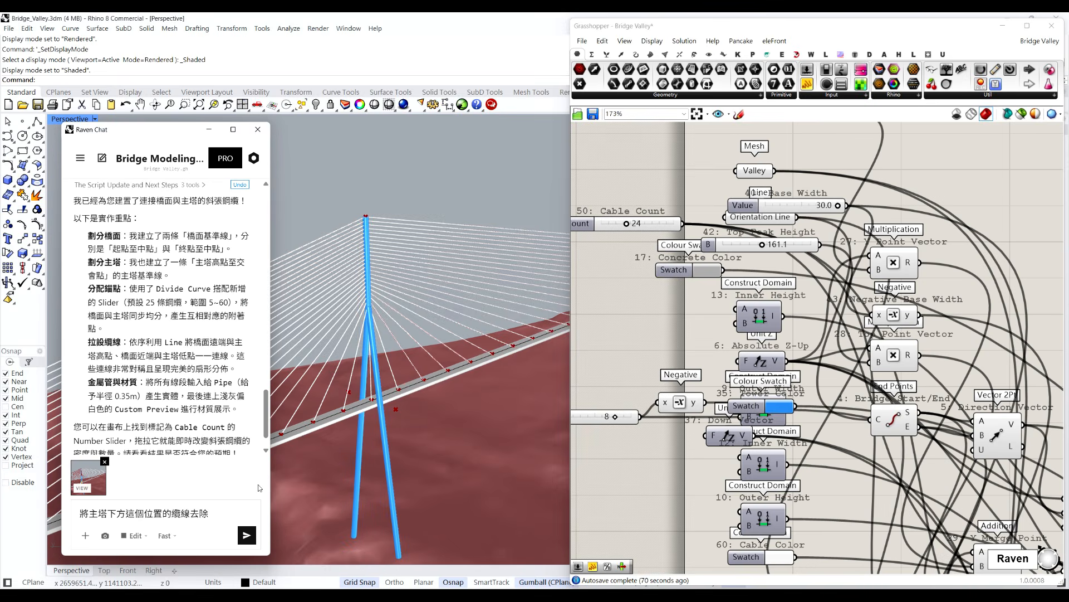
pyautogui.click(246, 536)
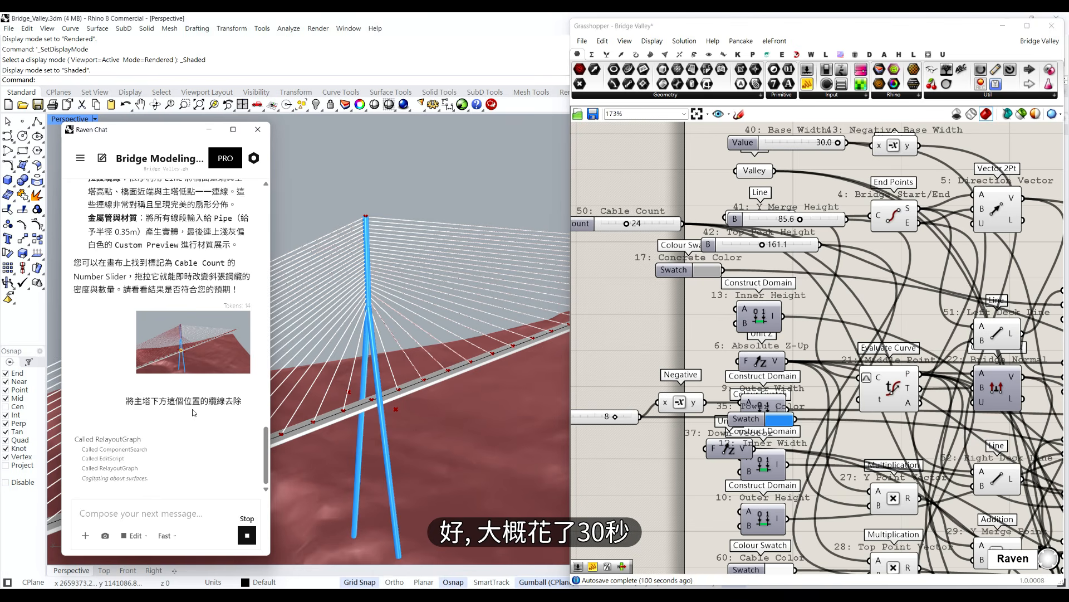
# Check the cables with the Cable Count slider, accept Raven's cable removal and put the chat away
pyautogui.moveTo(626, 224); pyautogui.dragTo(626, 228)
pyautogui.click(189, 473)
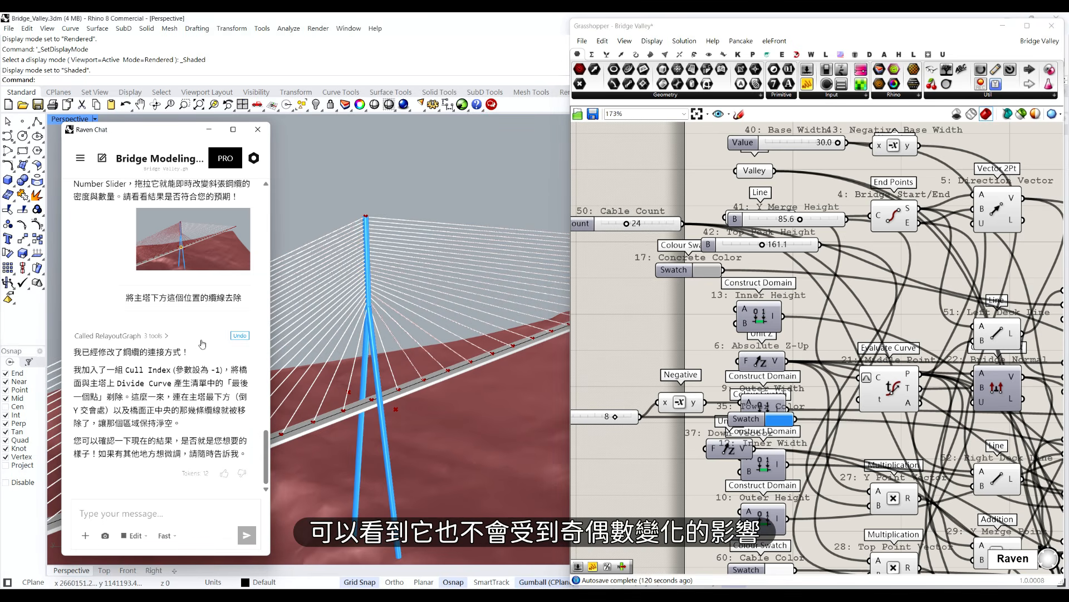
pyautogui.click(207, 130)
# Examine the whole bridge and the deck's end section together with the outer and inner box Rectangle components that define it
pyautogui.scroll(-8, 322, 370)
pyautogui.moveTo(322, 370); pyautogui.dragTo(348, 326, button='right')
pyautogui.scroll(-3, 312, 356)
pyautogui.keyDown('shift'); pyautogui.moveTo(279, 367); pyautogui.dragTo(401, 345, button='right'); pyautogui.keyUp('shift')
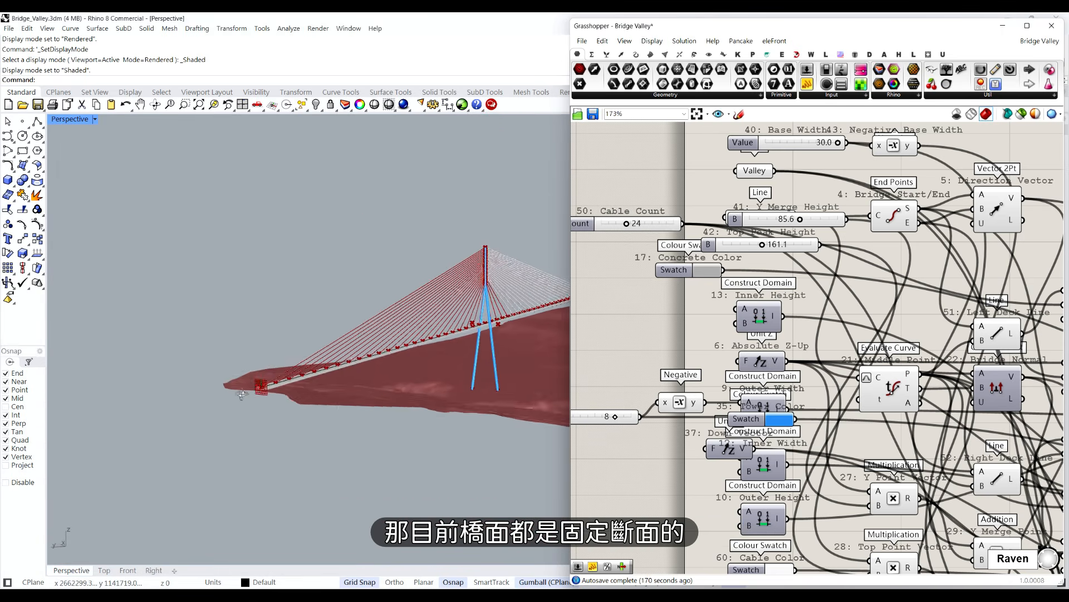
pyautogui.scroll(6, 246, 387)
pyautogui.moveTo(250, 379); pyautogui.dragTo(240, 371, button='right')
pyautogui.scroll(-2, 836, 335)
pyautogui.moveTo(947, 390); pyautogui.dragTo(722, 314, button='right')
pyautogui.click(860, 371)
pyautogui.click(166, 392)
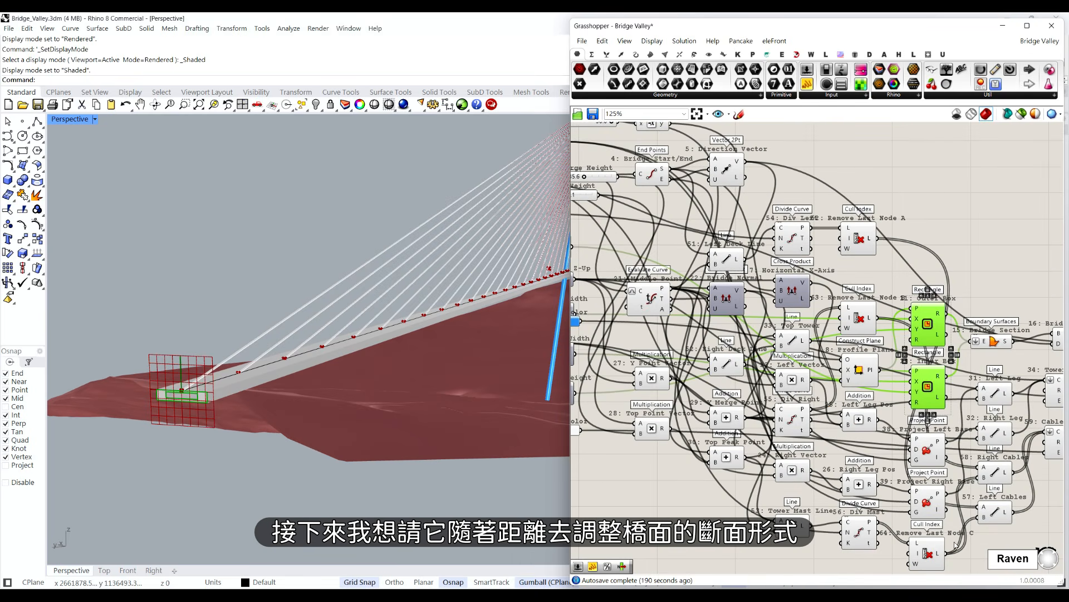
# Have Raven grade the box deck's depth along the section's Y axis, deepest at the ends and shallower towards the tower, and accept the changes
pyautogui.click(1009, 558)
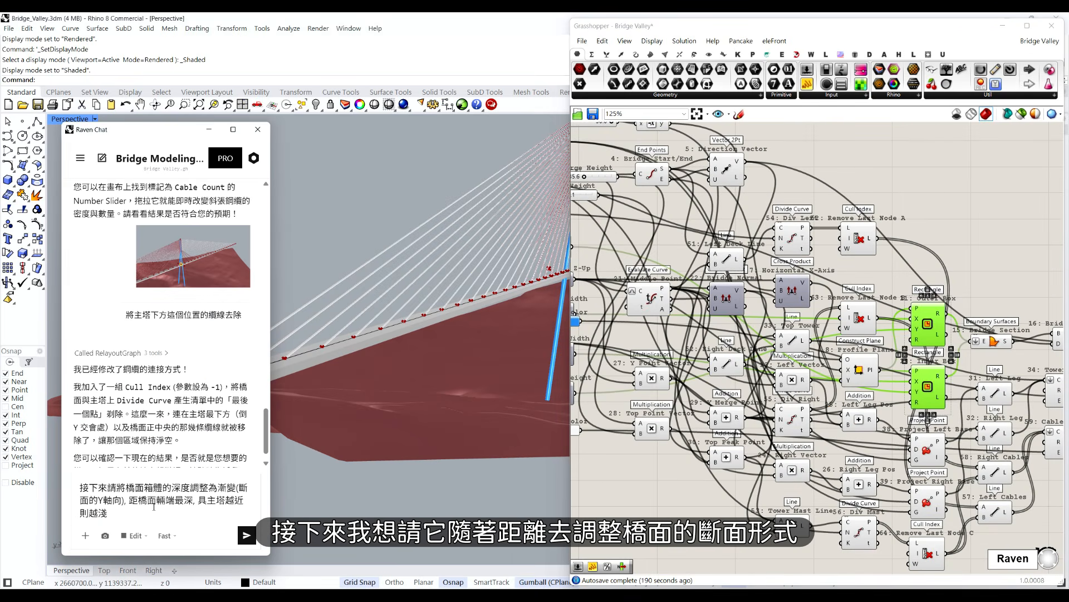
pyautogui.press('Return')
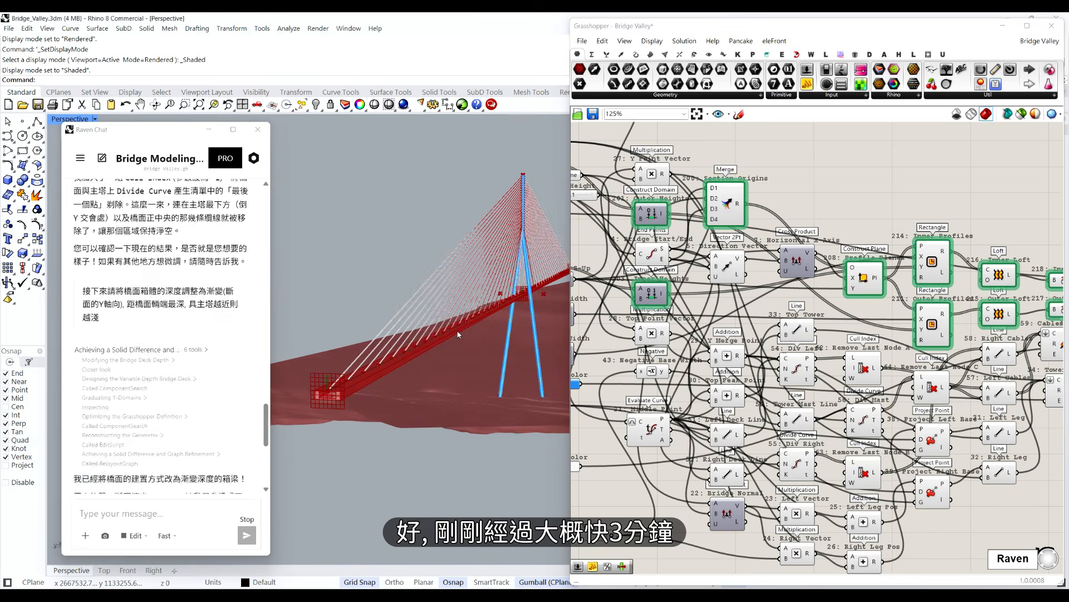
pyautogui.click(188, 470)
pyautogui.click(209, 129)
pyautogui.moveTo(933, 200); pyautogui.dragTo(825, 196, button='right')
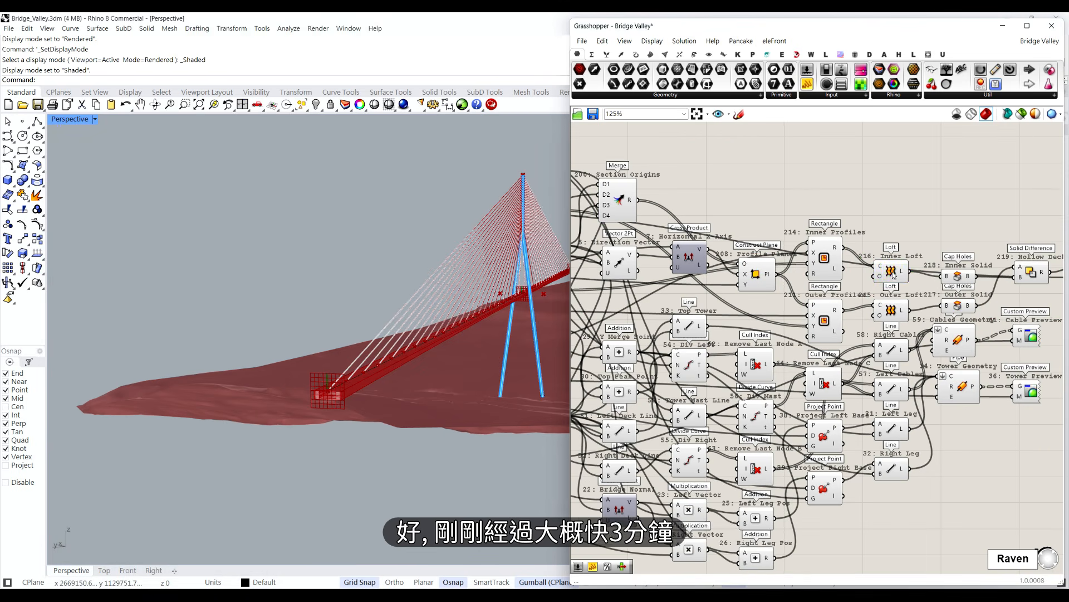
# Examine the lofted deck across the whole bridge together with the Loft and Rectangle profile components and the depth list panels that define it
pyautogui.click(891, 271)
pyautogui.scroll(3, 340, 396)
pyautogui.moveTo(339, 397); pyautogui.dragTo(385, 401, button='right')
pyautogui.scroll(5, 442, 300)
pyautogui.moveTo(443, 301)
pyautogui.mouseDown(button='right')
pyautogui.moveTo(444, 324)
pyautogui.moveTo(453, 303)
pyautogui.mouseUp(button='right')
pyautogui.scroll(-7, 455, 299)
pyautogui.click(760, 204)
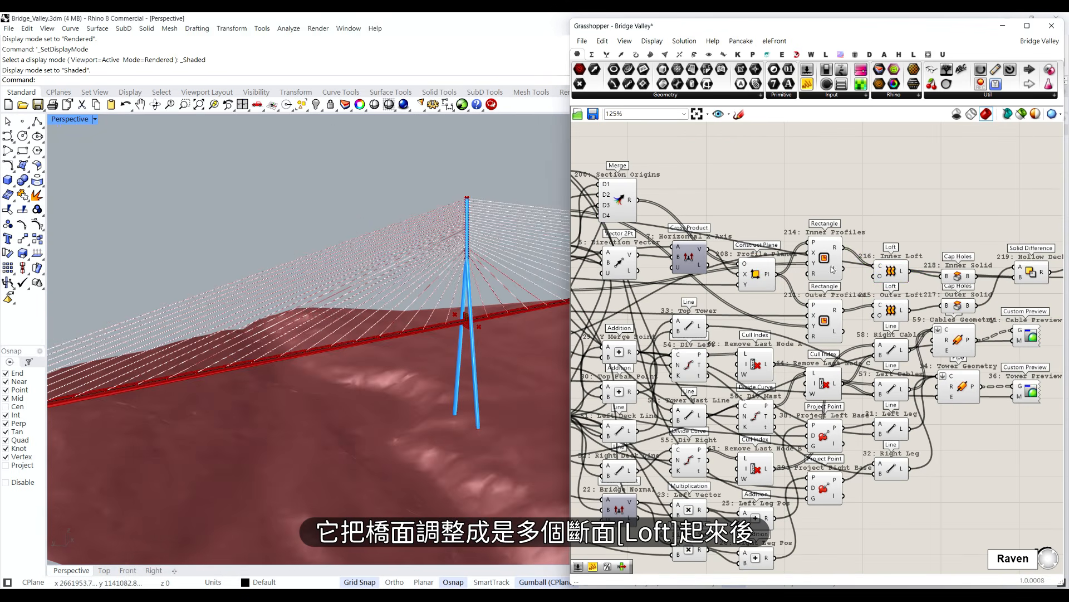
pyautogui.click(817, 264)
pyautogui.moveTo(817, 265); pyautogui.dragTo(997, 240, button='right')
pyautogui.moveTo(613, 242); pyautogui.dragTo(718, 268, button='right')
pyautogui.moveTo(718, 267); pyautogui.dragTo(658, 251)
pyautogui.scroll(-4, 436, 405)
pyautogui.moveTo(435, 406); pyautogui.dragTo(405, 386, button='right')
pyautogui.click(967, 227)
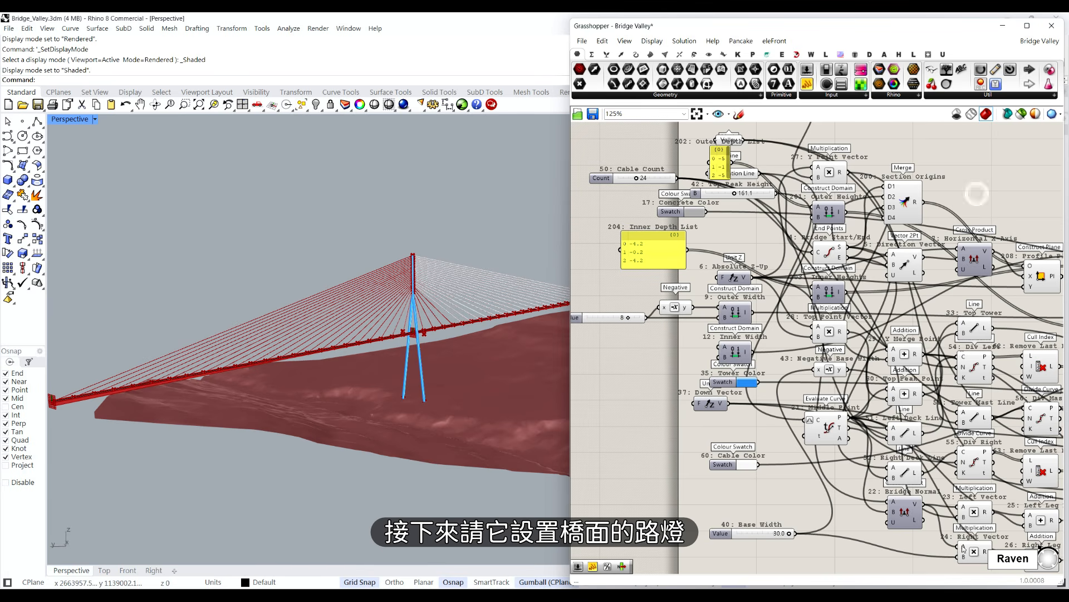
# Send Raven the prompt "在橋面上的兩側設置L型路燈, 間距數值獨立設置, 高度隨主塔距離越近增高漸變", put the chat away and inspect the deck's streetlights
pyautogui.moveTo(939, 370); pyautogui.dragTo(929, 370, button='right')
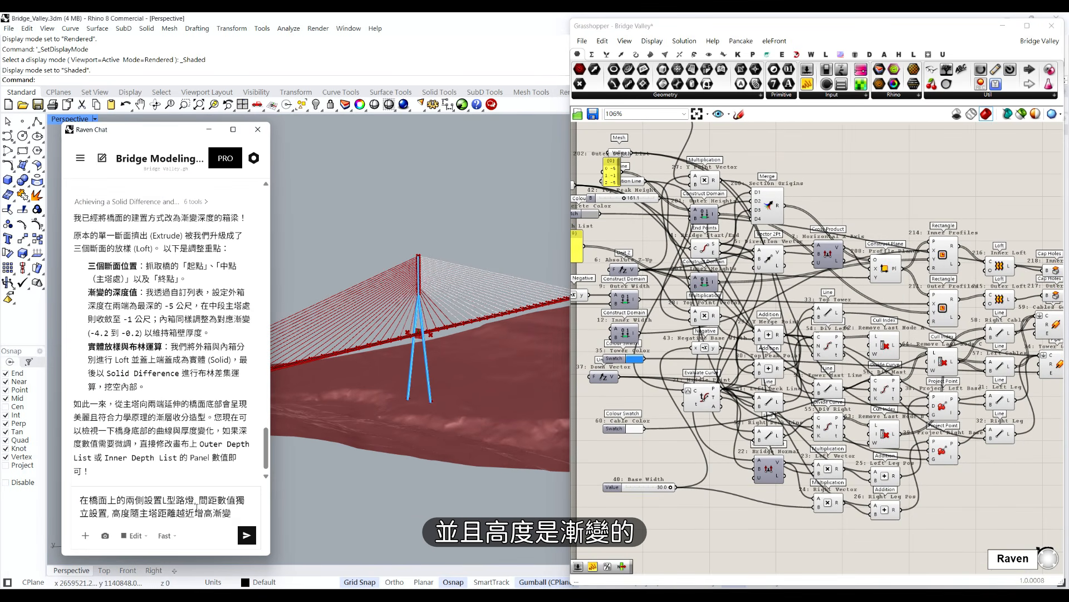
pyautogui.click(245, 534)
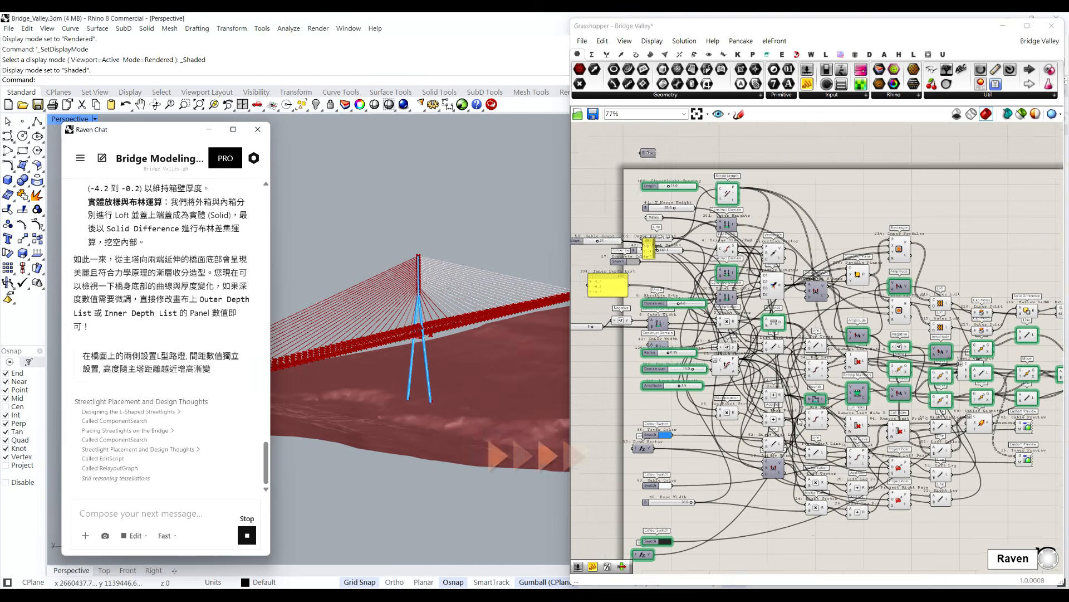
pyautogui.moveTo(473, 357); pyautogui.dragTo(208, 129, button='right')
pyautogui.scroll(5, 418, 372)
pyautogui.click(208, 130)
pyautogui.scroll(-4, 384, 370)
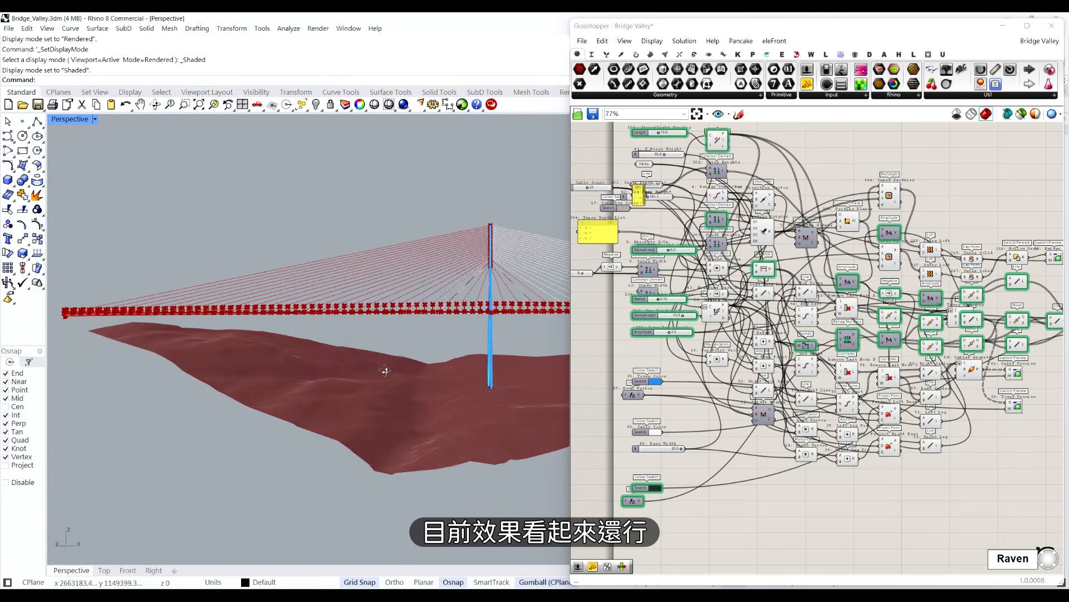
pyautogui.moveTo(385, 370); pyautogui.dragTo(412, 329, button='right')
pyautogui.moveTo(491, 496); pyautogui.dragTo(496, 497, button='right')
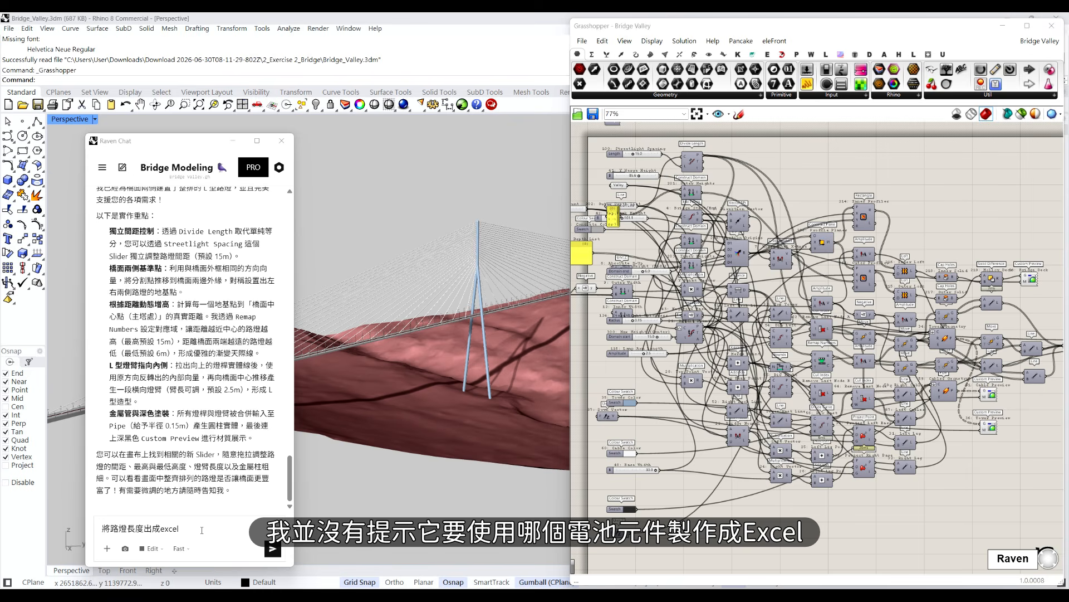
# Send Raven the prompt "將路燈長度出成excel" to export the streetlight heights and accept its changes
pyautogui.click(201, 529)
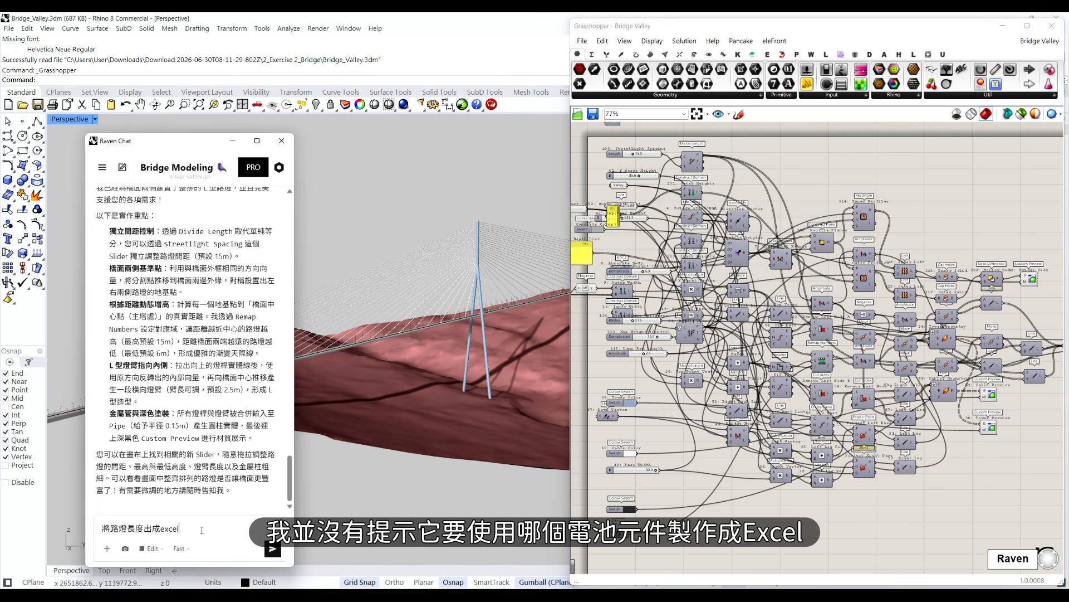
pyautogui.click(271, 550)
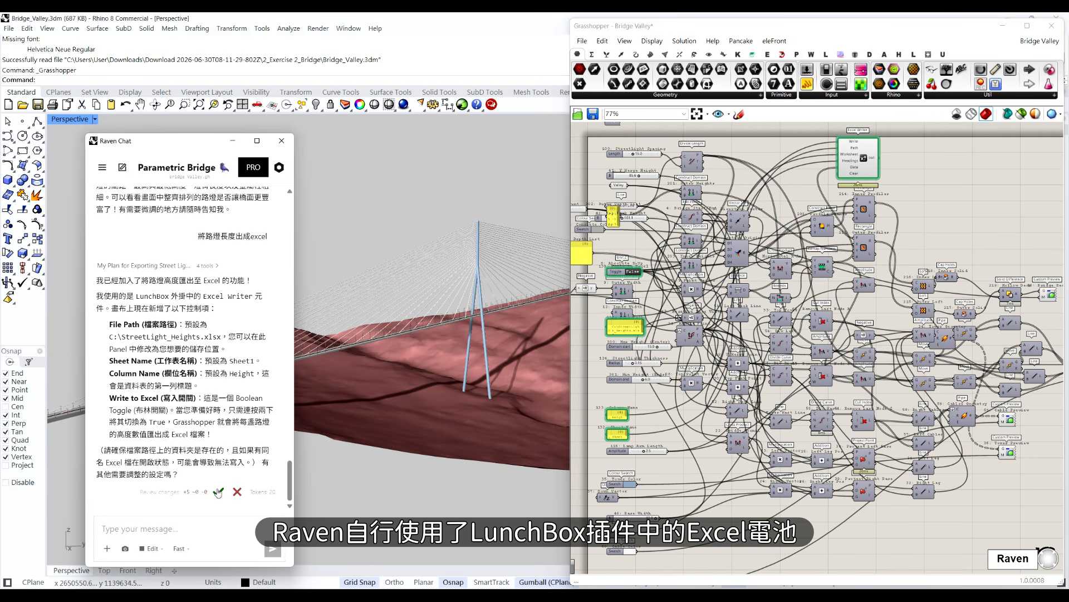
pyautogui.click(218, 491)
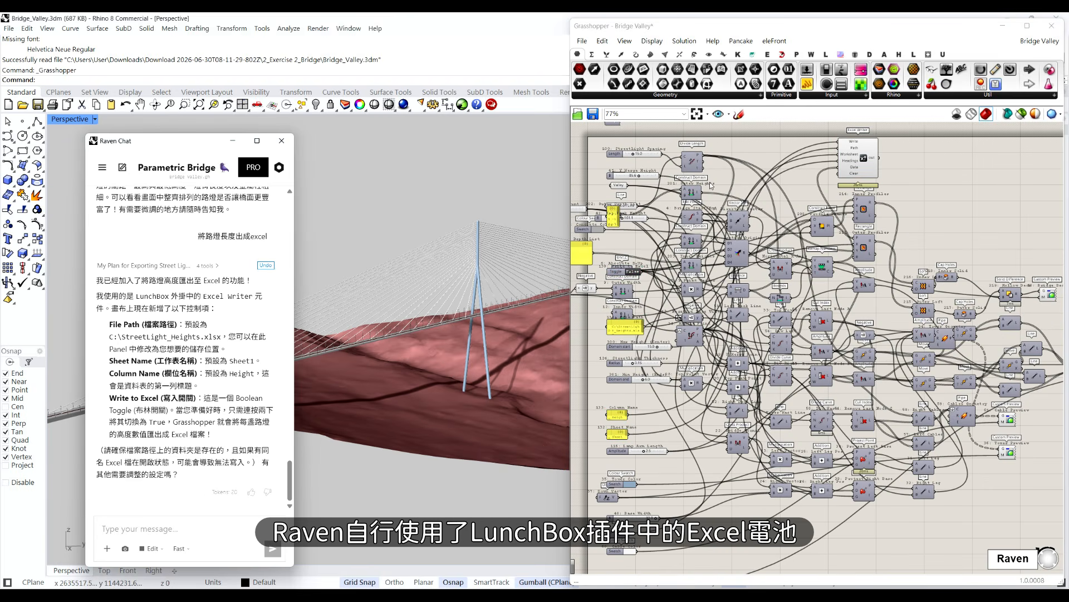
# Set the Write to Excel toggle to True and review the exported Height column in the StreetLight_Heights workbook in Excel
pyautogui.moveTo(627, 274); pyautogui.dragTo(742, 187)
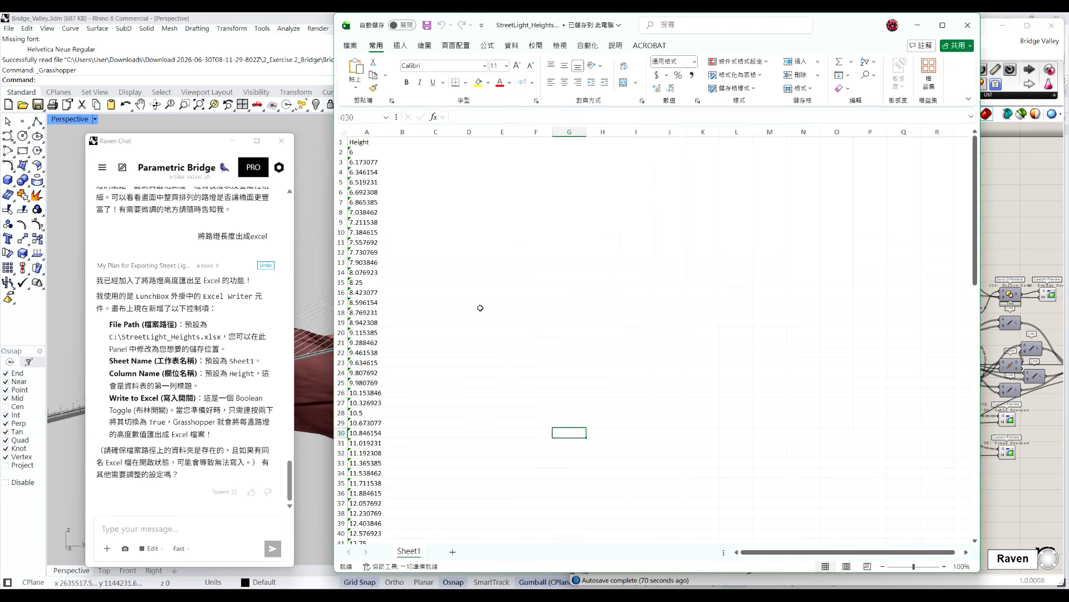
pyautogui.scroll(-11, 481, 308)
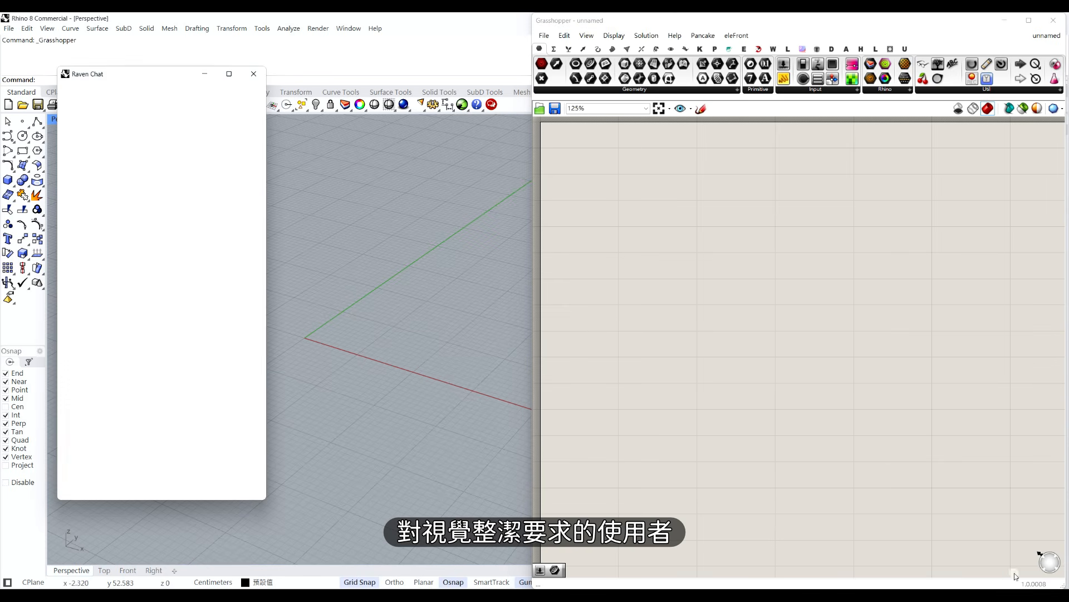
# Close the Raven chat and call it up again by searching the empty Grasshopper canvas for "raven"
pyautogui.click(254, 73)
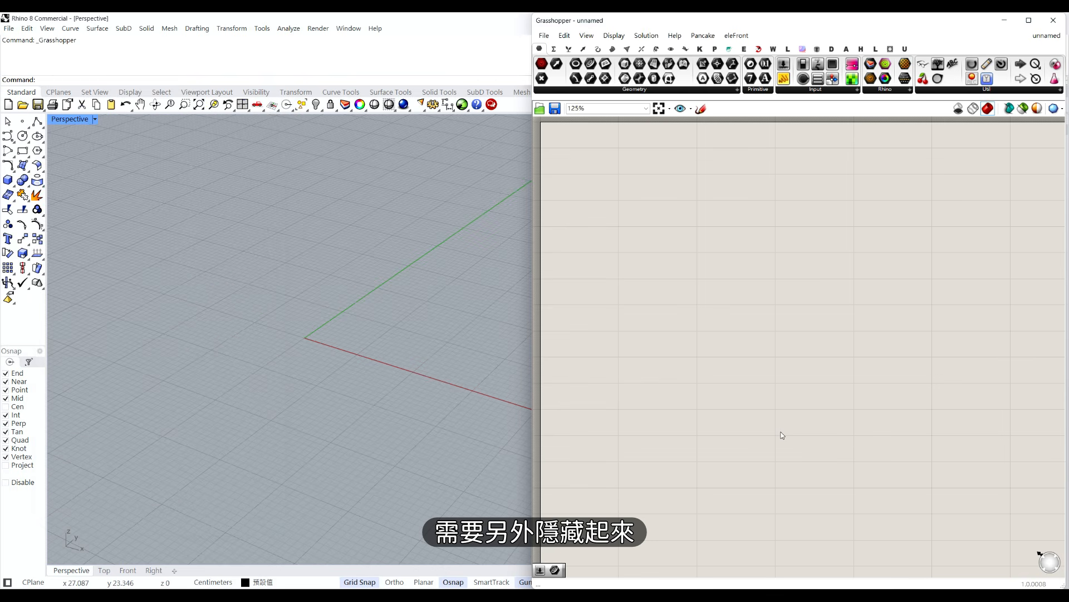
pyautogui.doubleClick(674, 312)
pyautogui.write('raven')
pyautogui.press('Return')
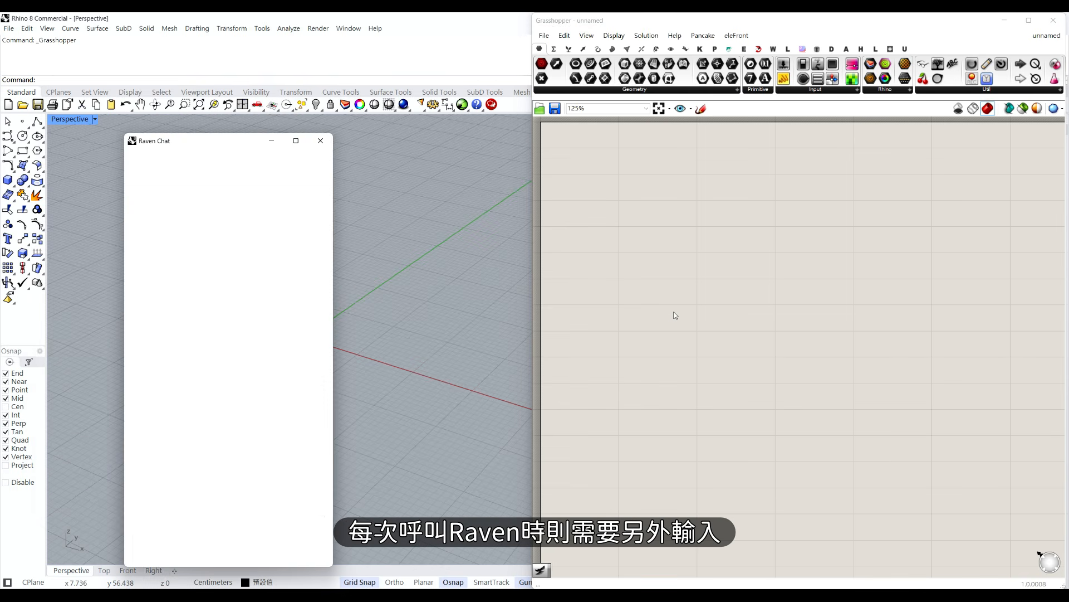